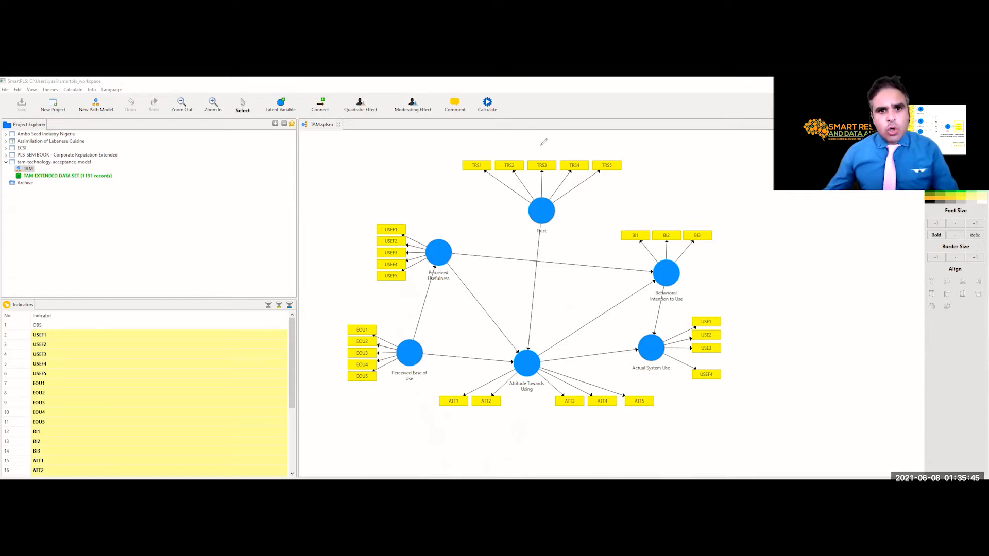
# Open the Blindfolding calculation setup for the TAM path model and go to the omission distance setting
pyautogui.click(478, 141)
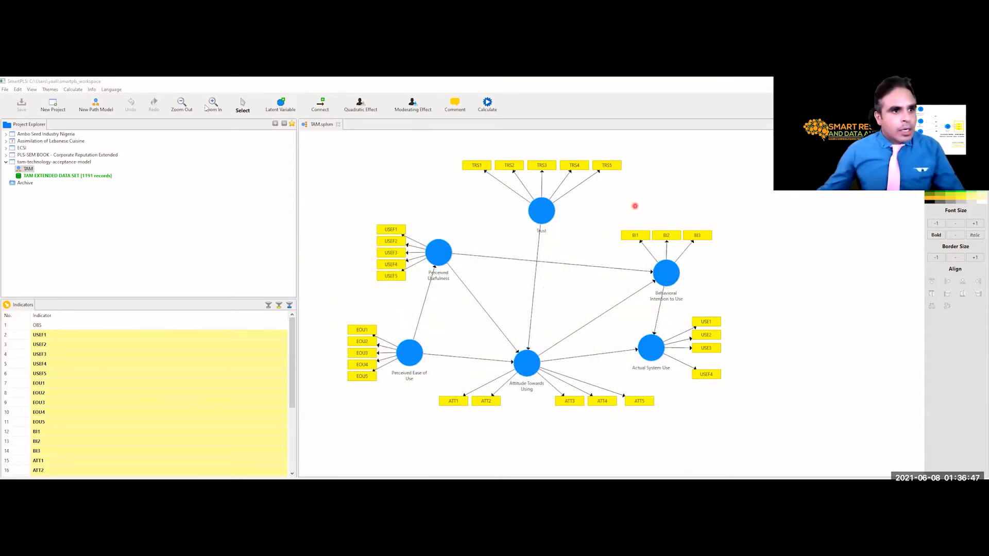
pyautogui.click(73, 89)
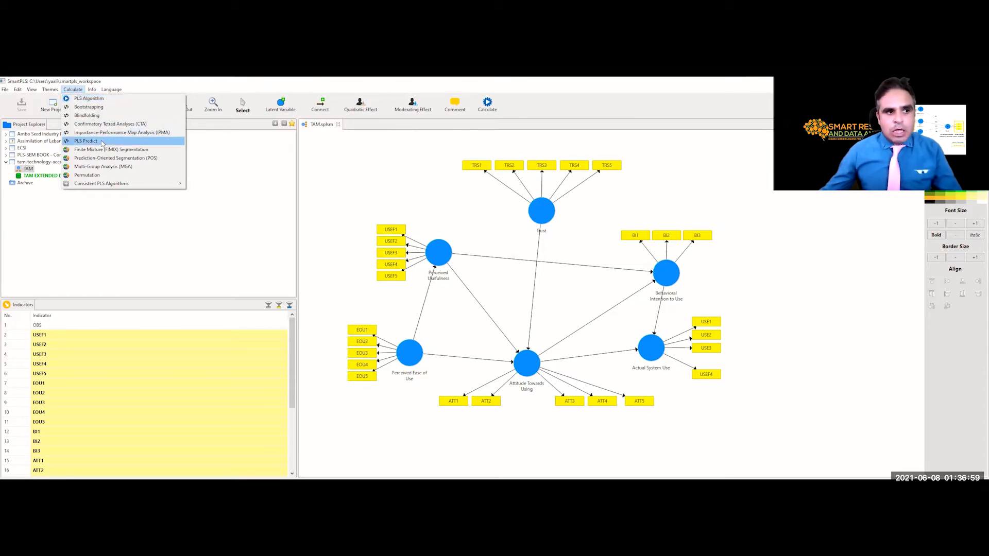
pyautogui.click(94, 117)
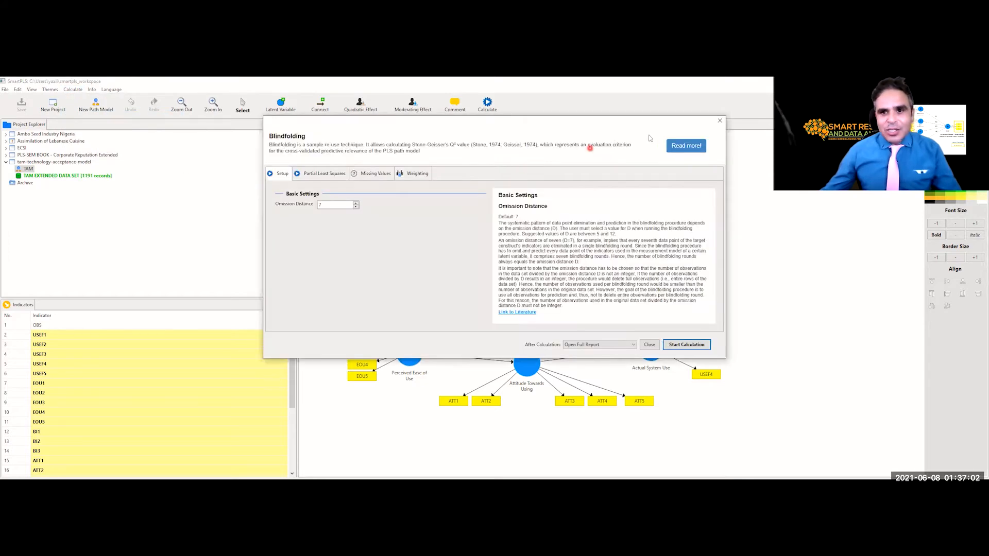
pyautogui.moveTo(639, 152); pyautogui.dragTo(657, 131)
pyautogui.click(658, 127)
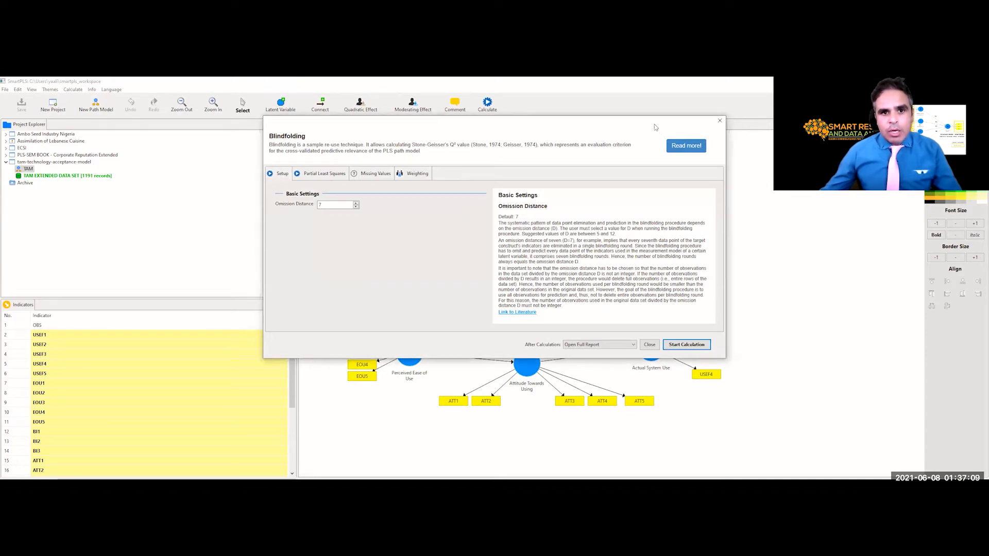
pyautogui.click(330, 207)
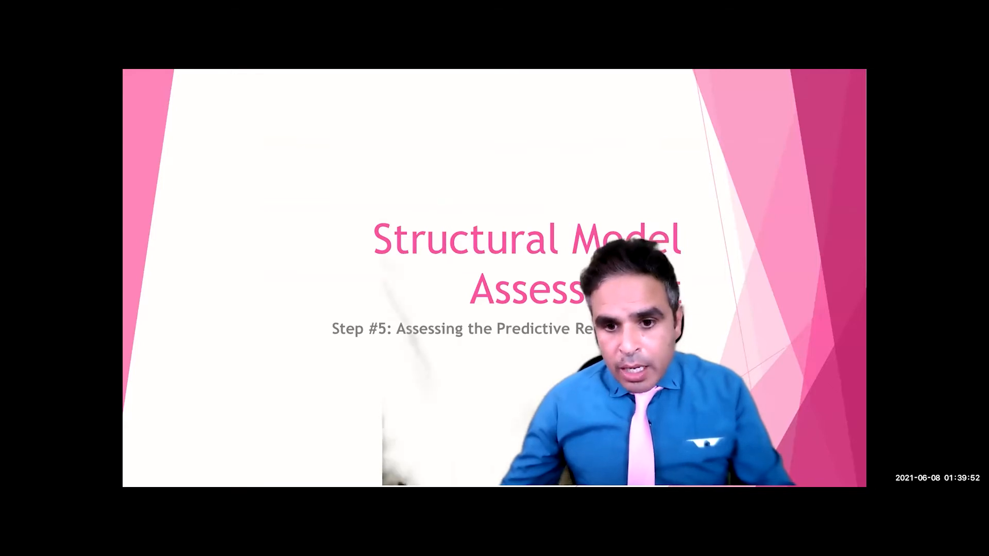
pyautogui.press('Right')
pyautogui.press('Right')
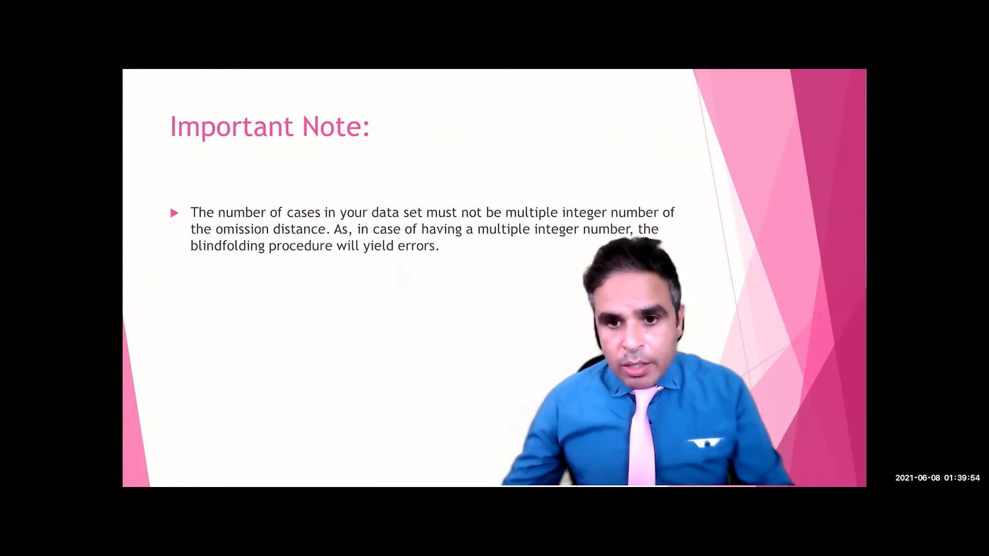
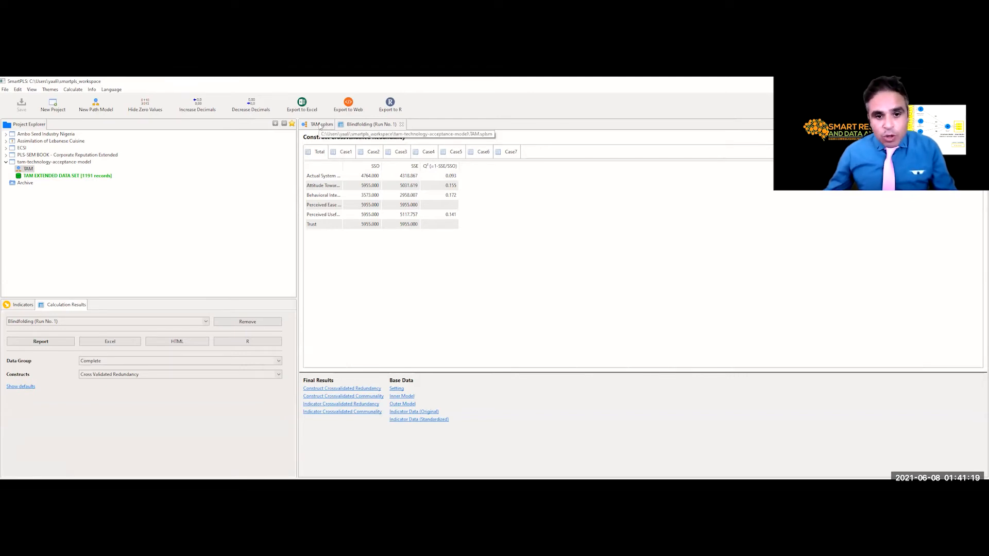
# Return from the blindfolding report to the TAM path model and inspect the Q² values on its constructs
pyautogui.click(320, 126)
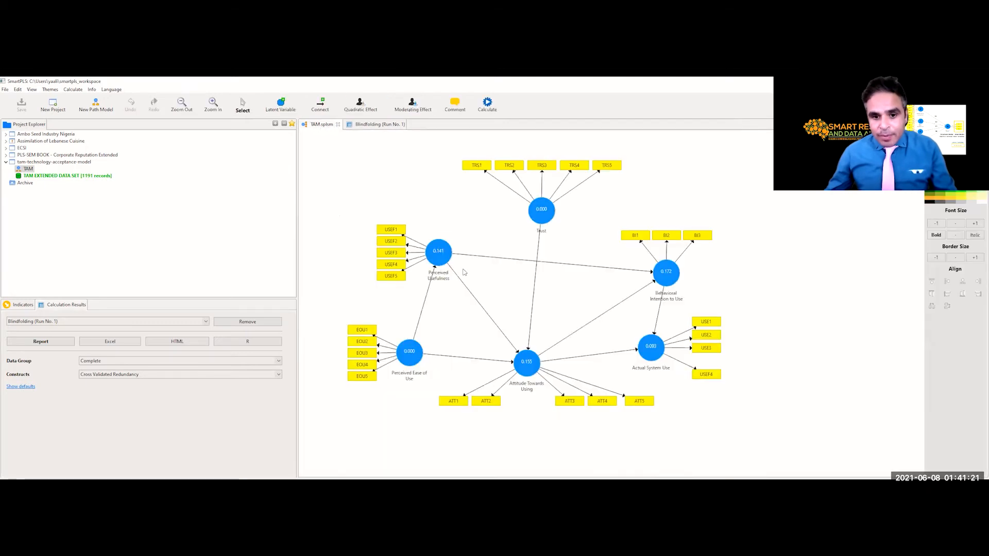
pyautogui.moveTo(531, 373)
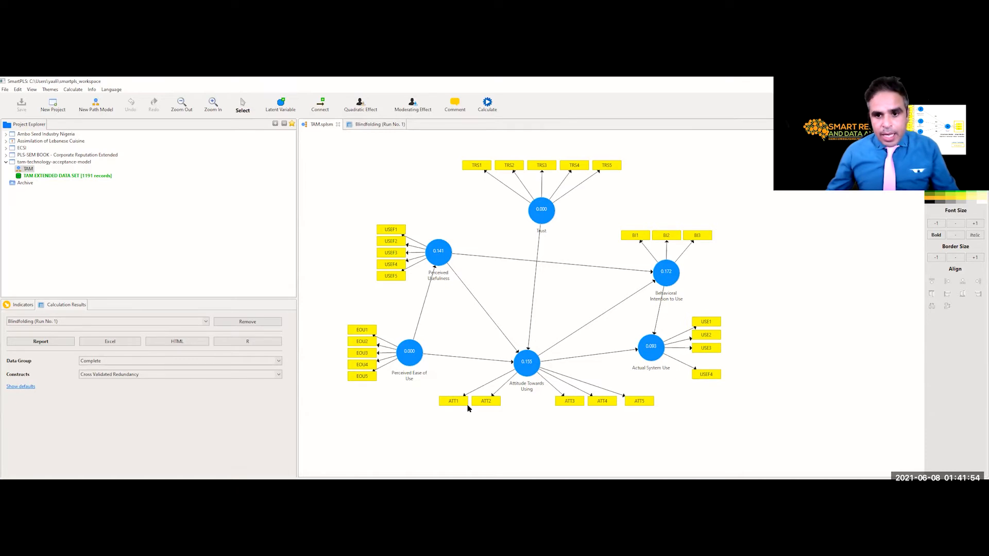
# Switch to the Relationships workbook in Excel and enter the title "The Effect Size f2" in cell E21 above the effect size table
pyautogui.hotkey('alt', 'Tab')
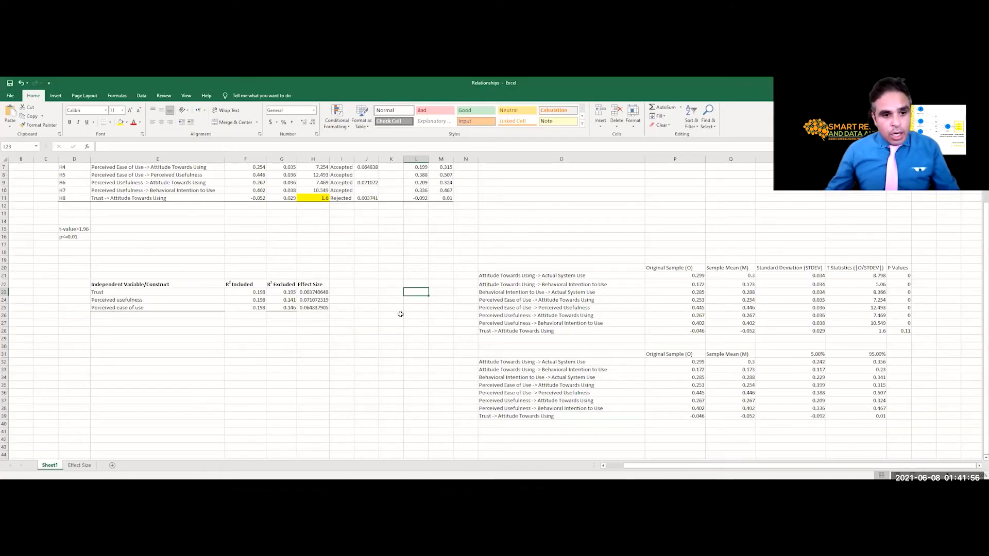
pyautogui.click(346, 371)
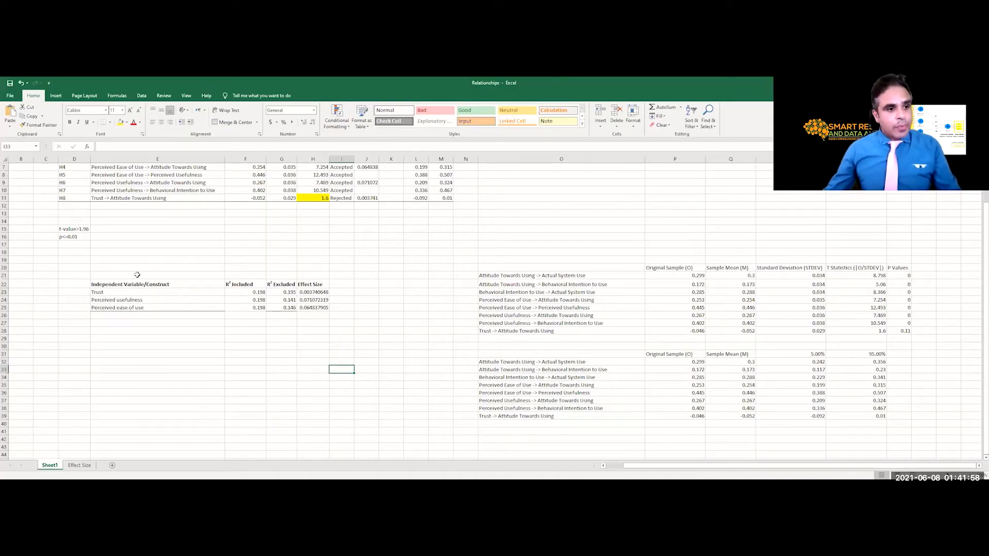
pyautogui.click(97, 279)
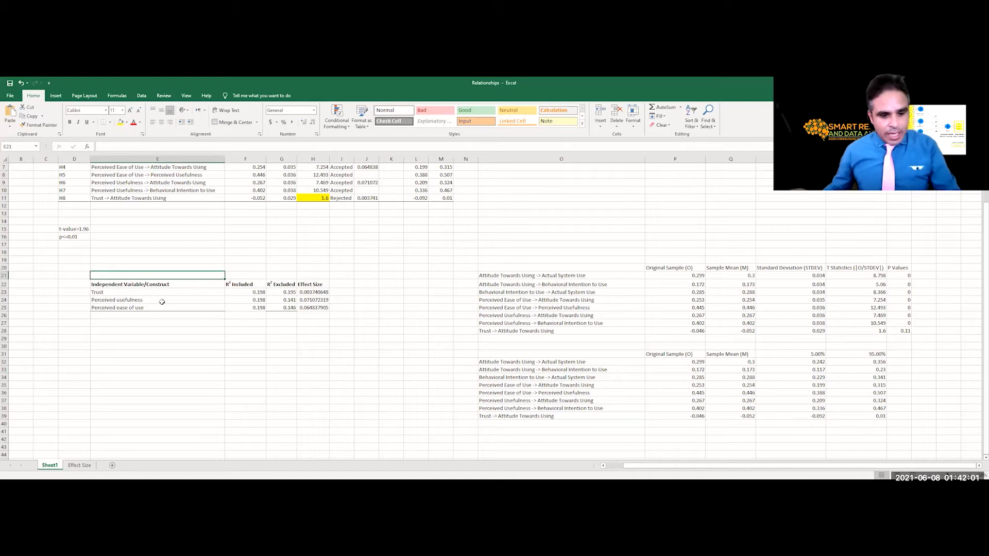
pyautogui.write('Th')
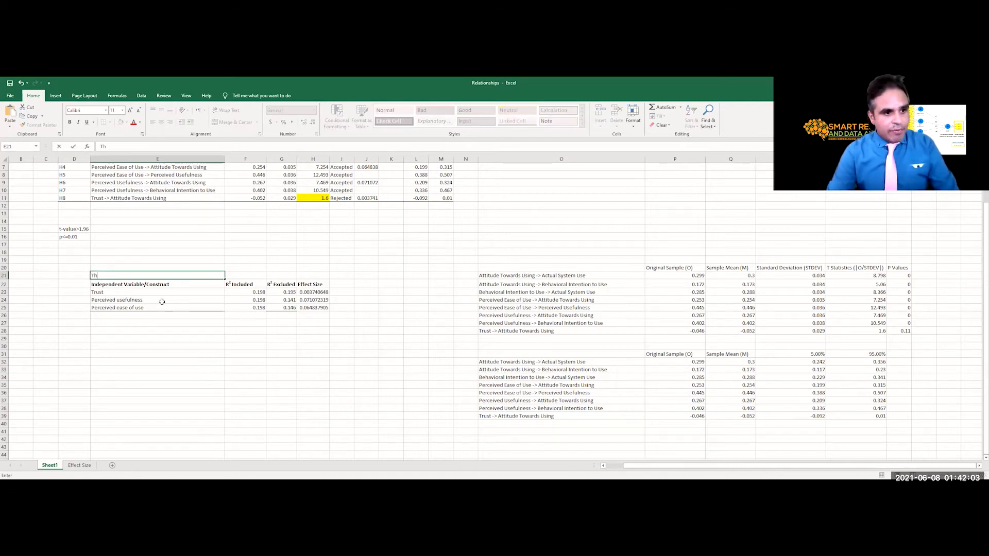
pyautogui.write('he ')
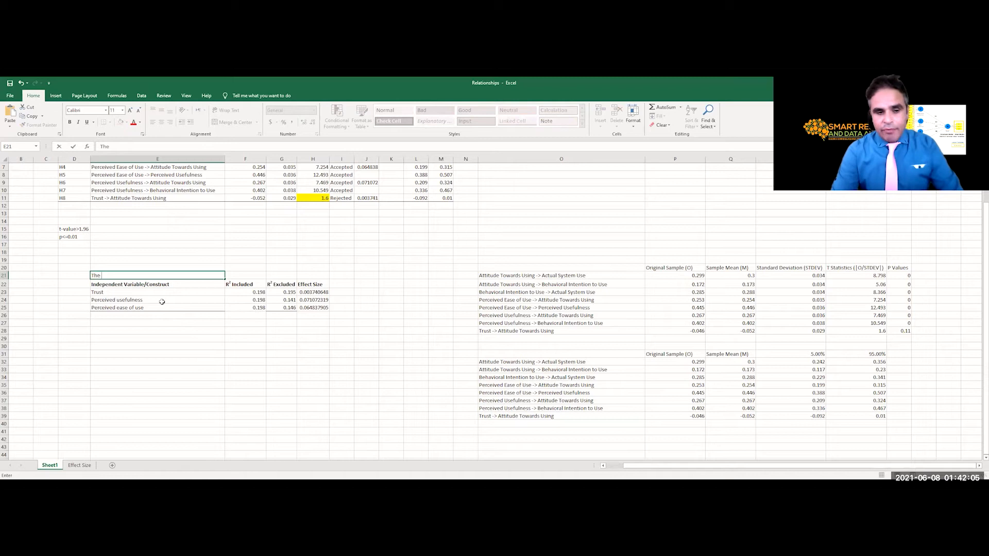
pyautogui.write('Effect Size f')
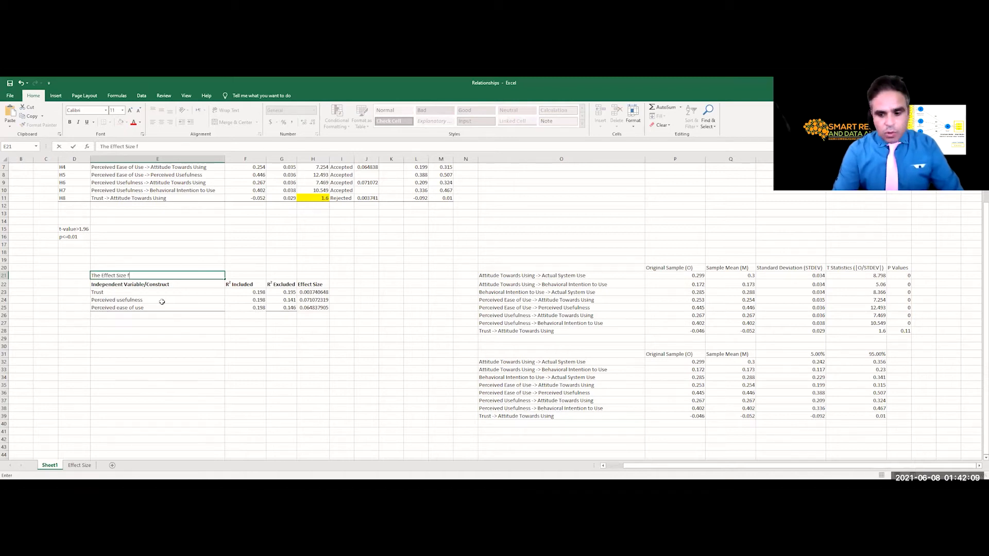
pyautogui.write('2')
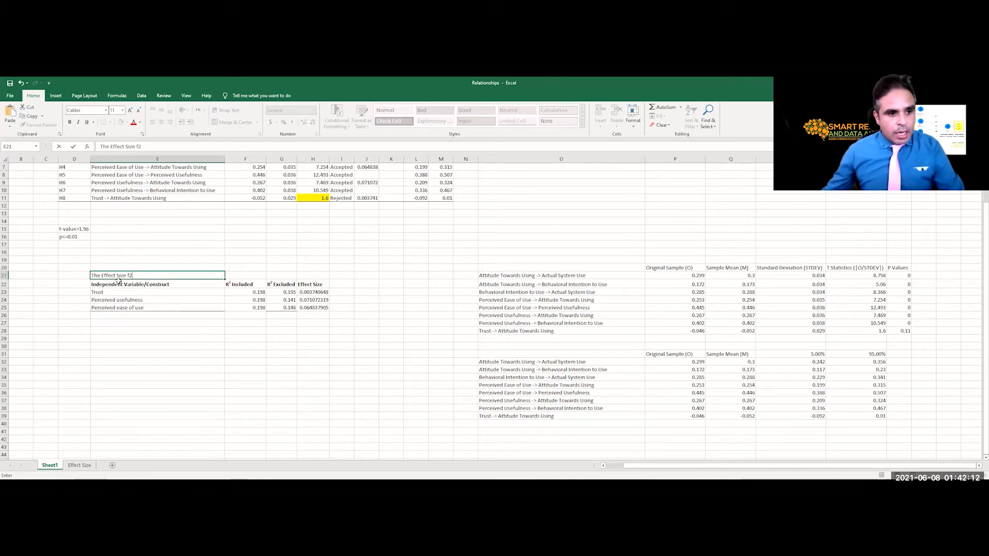
# Format the 2 in the "The Effect Size f2" title as superscript
pyautogui.moveTo(129, 275); pyautogui.dragTo(132, 275)
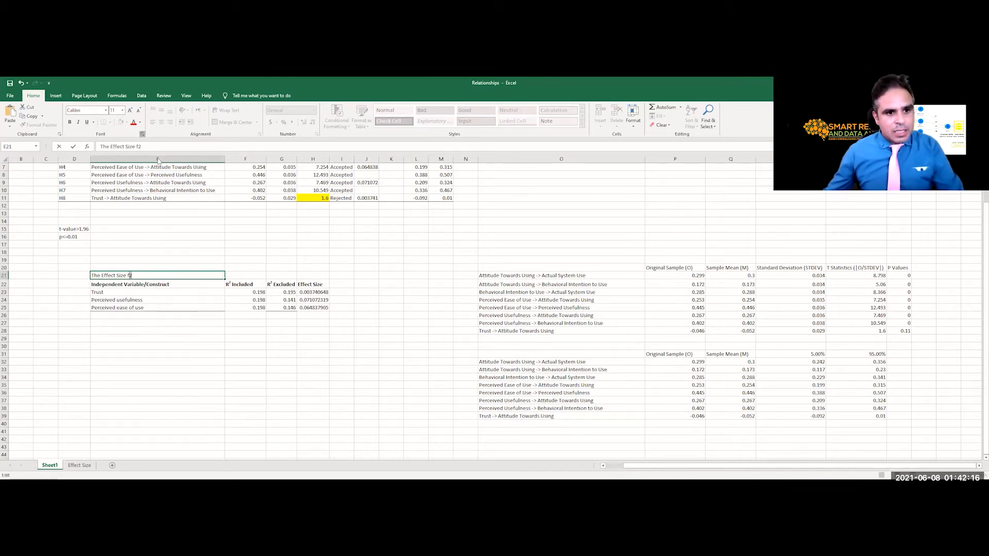
pyautogui.click(143, 134)
pyautogui.click(116, 278)
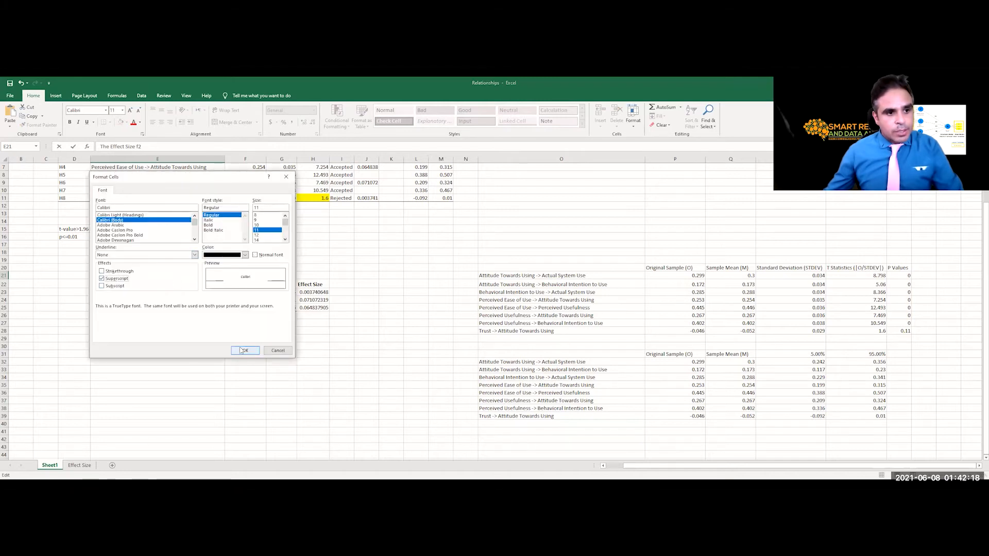
pyautogui.click(246, 351)
pyautogui.click(245, 379)
# Copy the titled effect size table in Sheet1 and paste the duplicate starting at cell E28
pyautogui.moveTo(119, 362); pyautogui.dragTo(118, 355)
pyautogui.moveTo(107, 276); pyautogui.dragTo(298, 320)
pyautogui.hotkey('ctrl', 'q')
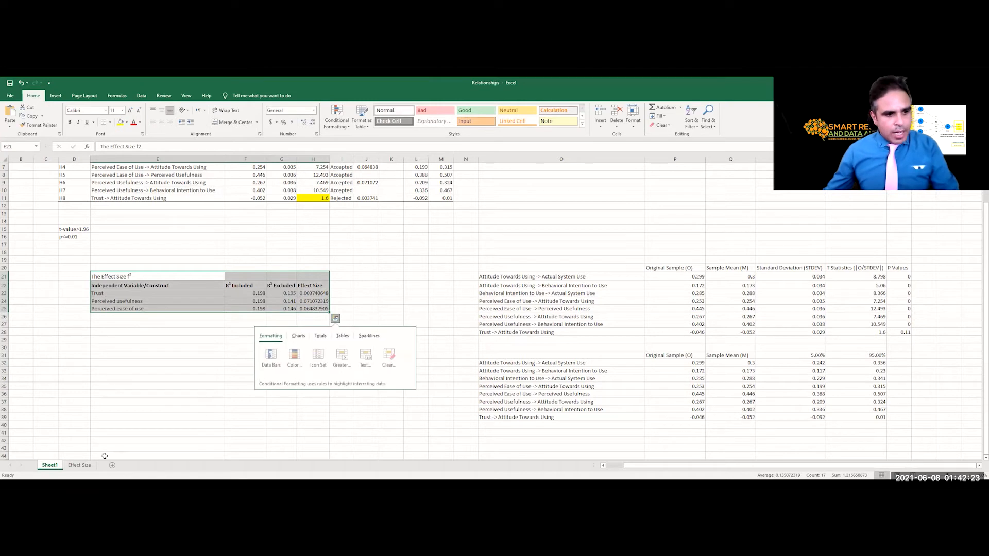
pyautogui.click(86, 465)
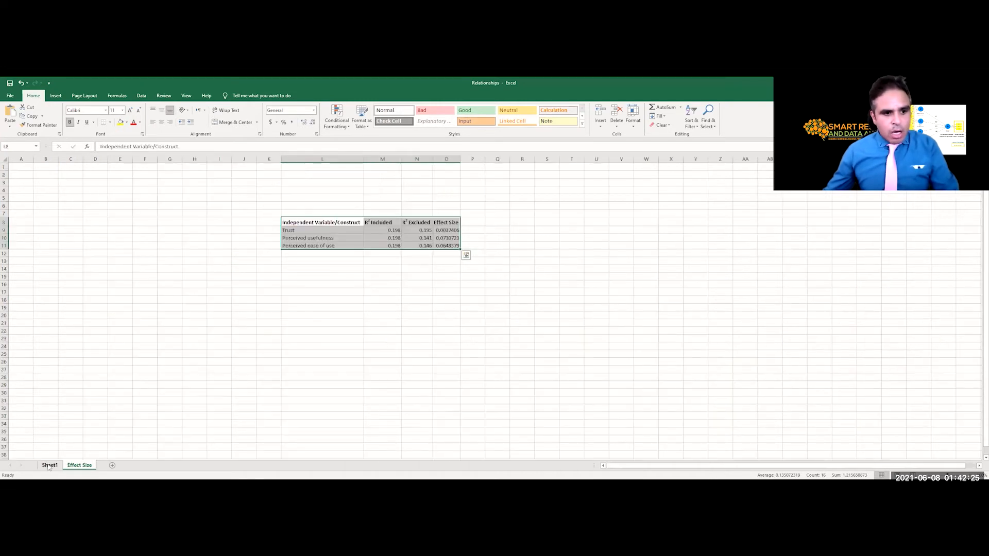
pyautogui.click(50, 465)
pyautogui.hotkey('ctrl', 'c')
pyautogui.click(112, 333)
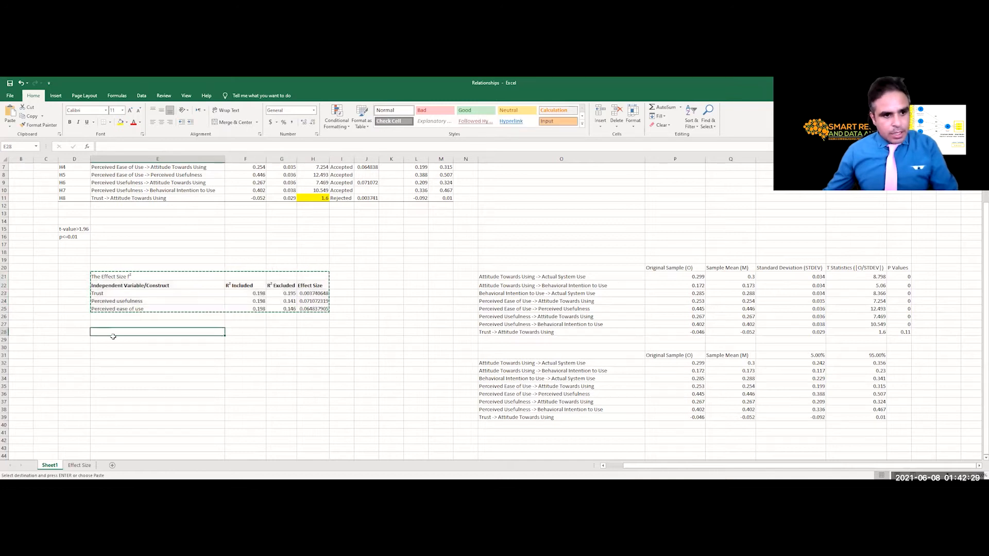
pyautogui.hotkey('ctrl', 'v')
# Clear the numeric values of Trust, Perceived usefulness and Perceived ease of use in the duplicated table
pyautogui.click(262, 415)
pyautogui.moveTo(242, 350); pyautogui.dragTo(326, 369)
pyautogui.press('Delete')
# Rename the duplicated table's R² headers to Q² Included and Q² Excluded, keeping the superscript 2
pyautogui.click(228, 342)
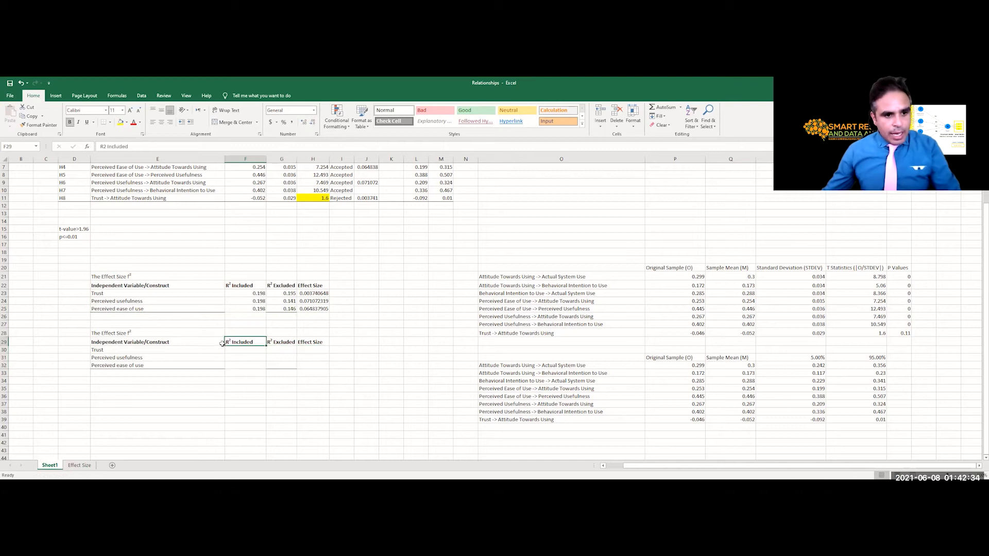
pyautogui.doubleClick(228, 342)
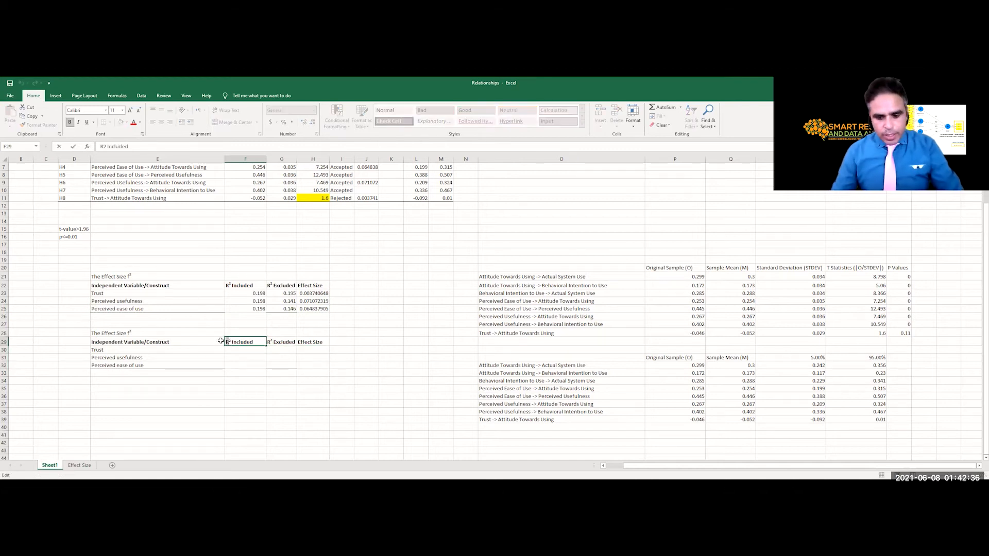
pyautogui.press('BackSpace')
pyautogui.write('Q')
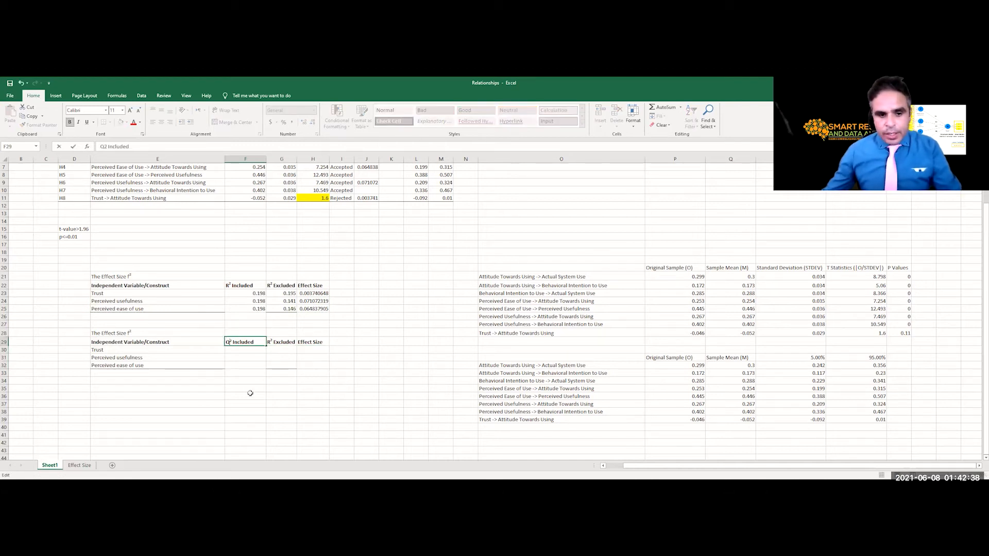
pyautogui.press('Tab')
pyautogui.doubleClick(268, 342)
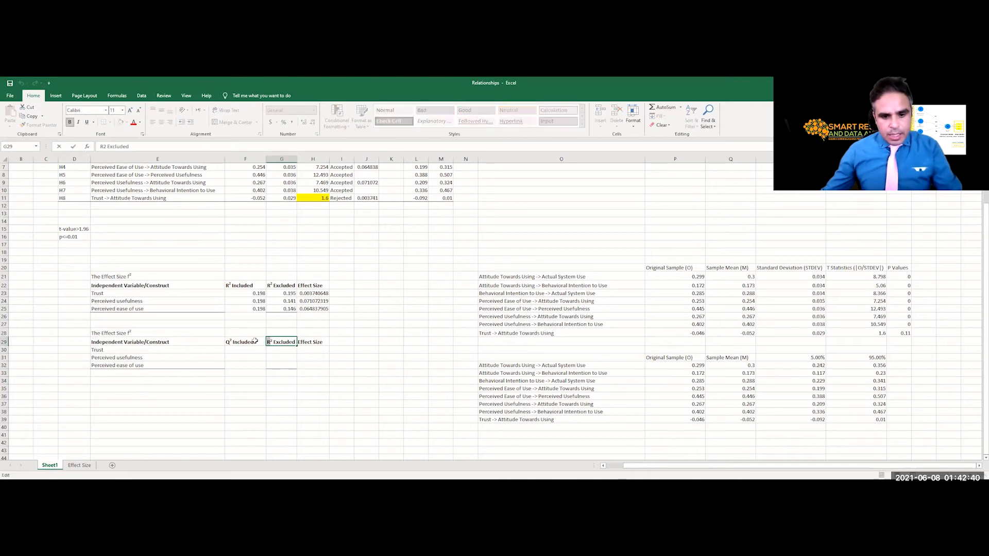
pyautogui.press('BackSpace')
pyautogui.write('Q')
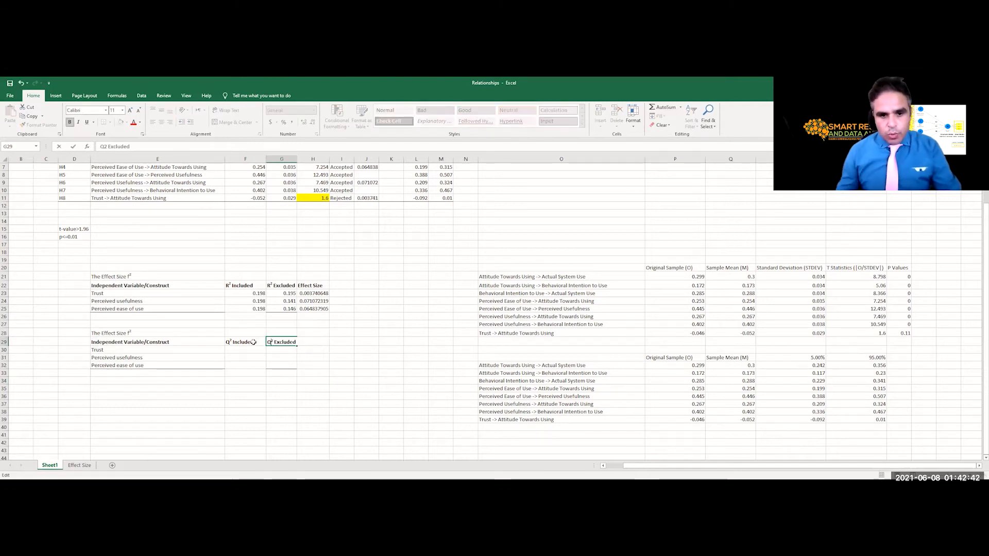
pyautogui.click(342, 365)
# Rename the duplicated table's last header to "Predictive Relevance" and widen column H to fit it
pyautogui.click(310, 343)
pyautogui.write('Pre')
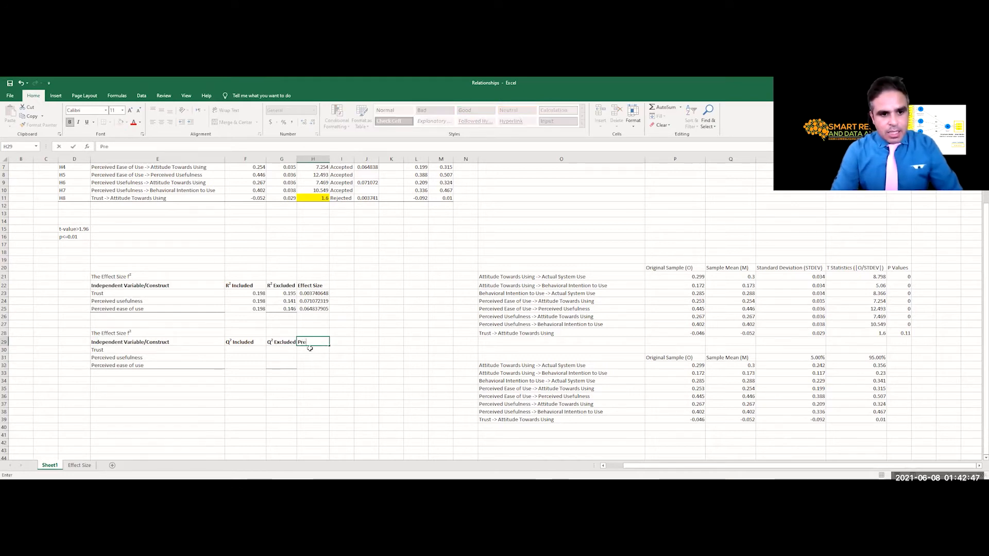
pyautogui.write('dictive Relevance')
pyautogui.click(373, 333)
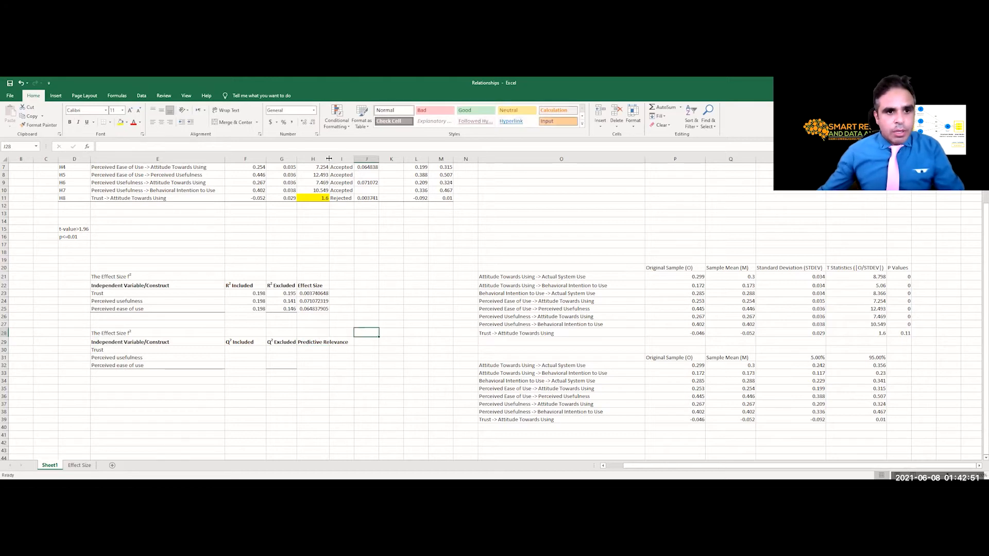
pyautogui.moveTo(329, 158); pyautogui.dragTo(351, 159)
pyautogui.click(324, 388)
pyautogui.click(246, 410)
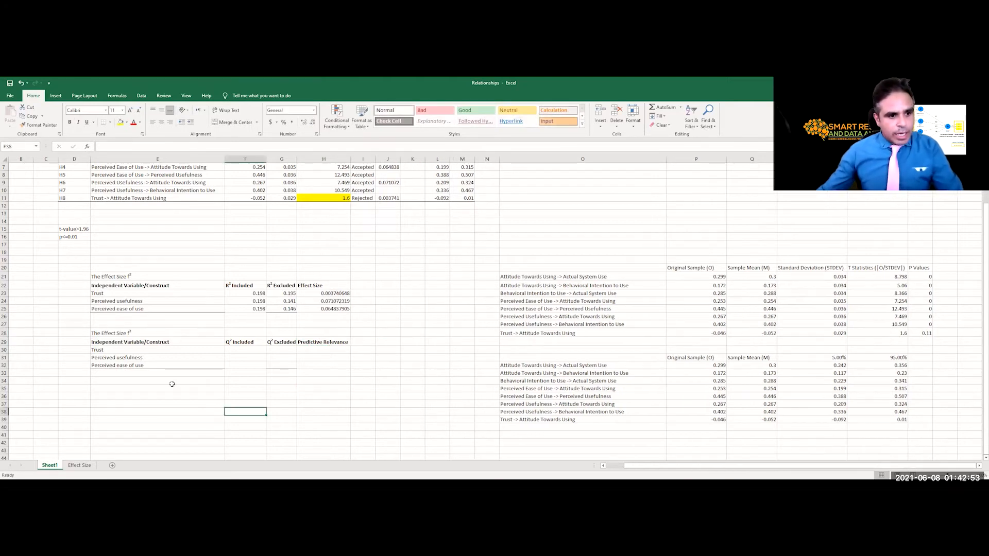
pyautogui.click(122, 370)
pyautogui.click(118, 358)
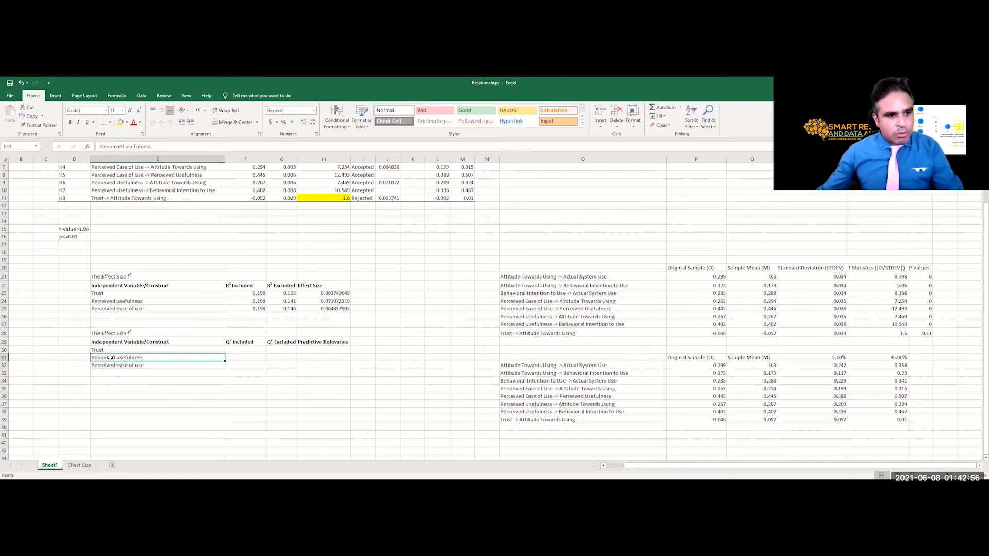
pyautogui.click(117, 379)
pyautogui.click(110, 366)
# Change the duplicated table's title in E28 to "The Predictive Relevance Q2", keeping the superscript 2
pyautogui.click(119, 333)
pyautogui.doubleClick(119, 333)
pyautogui.moveTo(127, 333); pyautogui.dragTo(102, 333)
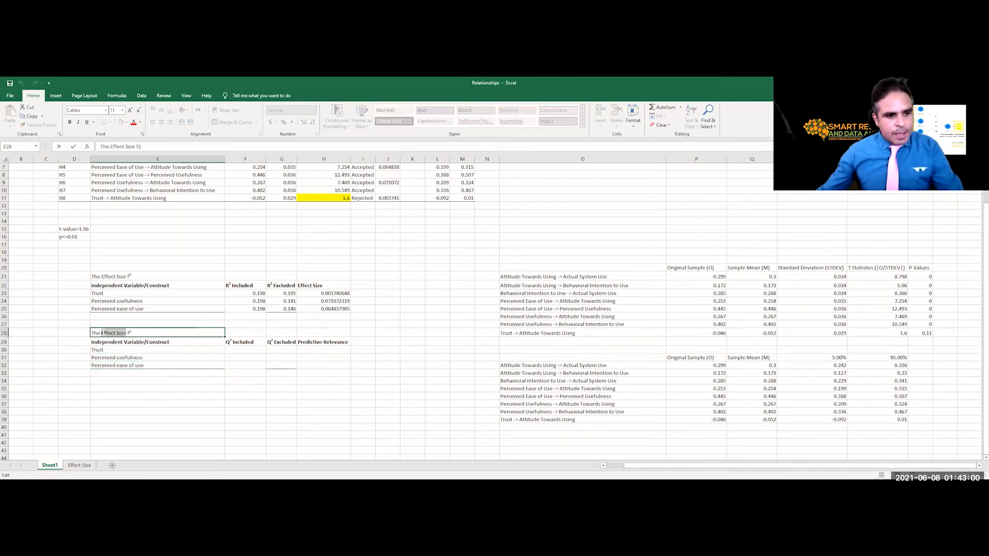
pyautogui.write('Predictive Releva')
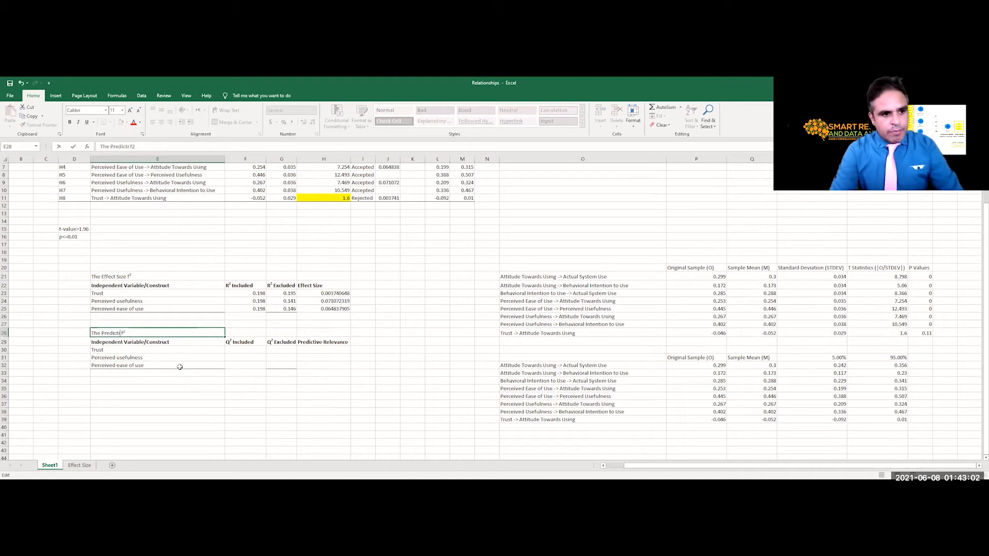
pyautogui.write('nce')
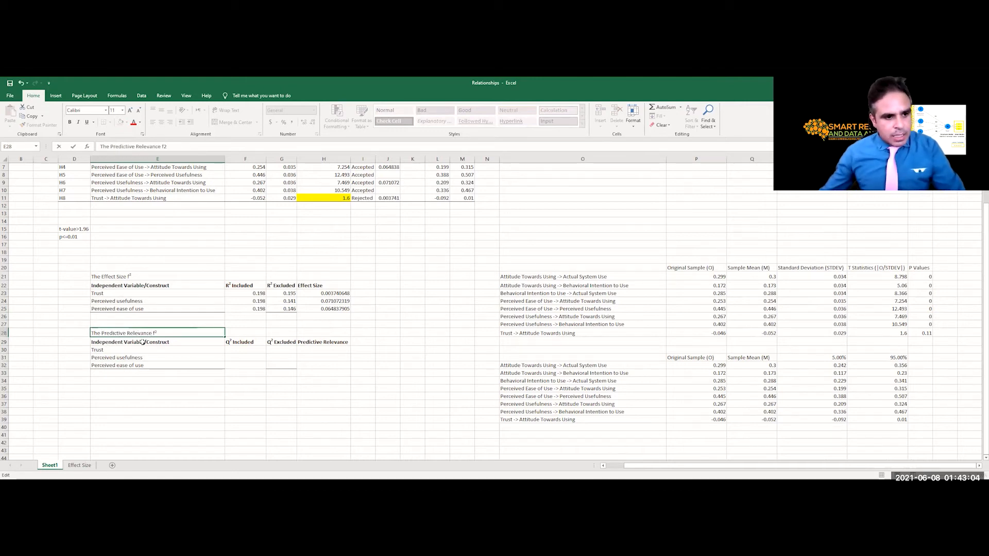
pyautogui.moveTo(153, 334); pyautogui.dragTo(156, 333)
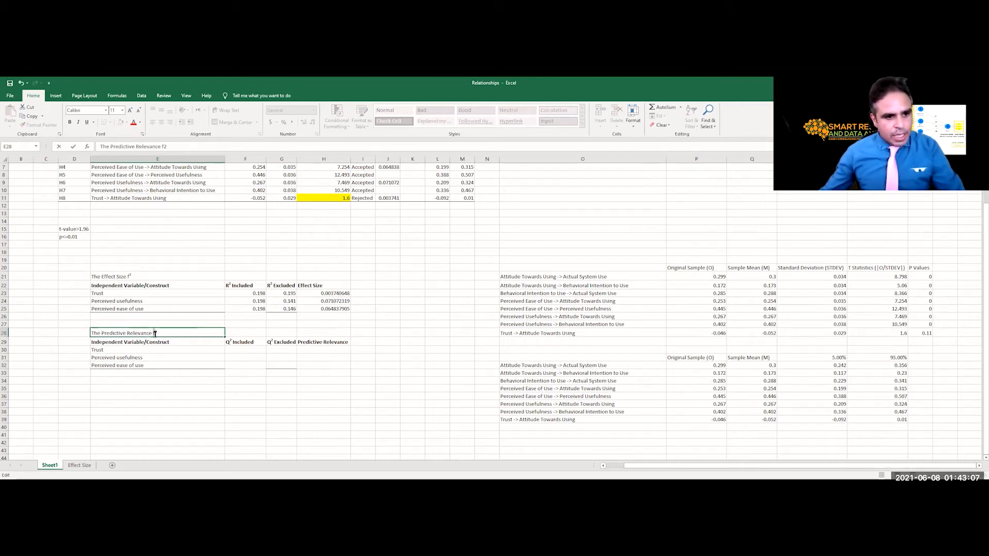
pyautogui.write('Q')
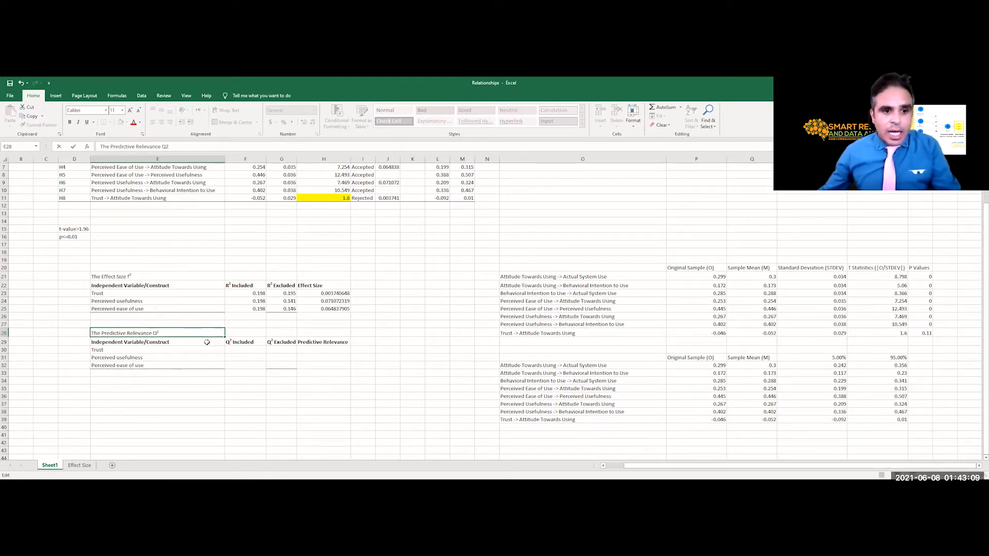
# Apply a continuous bottom border across the Perceived ease of use row, E32:H32, of the predictive relevance table
pyautogui.click(384, 381)
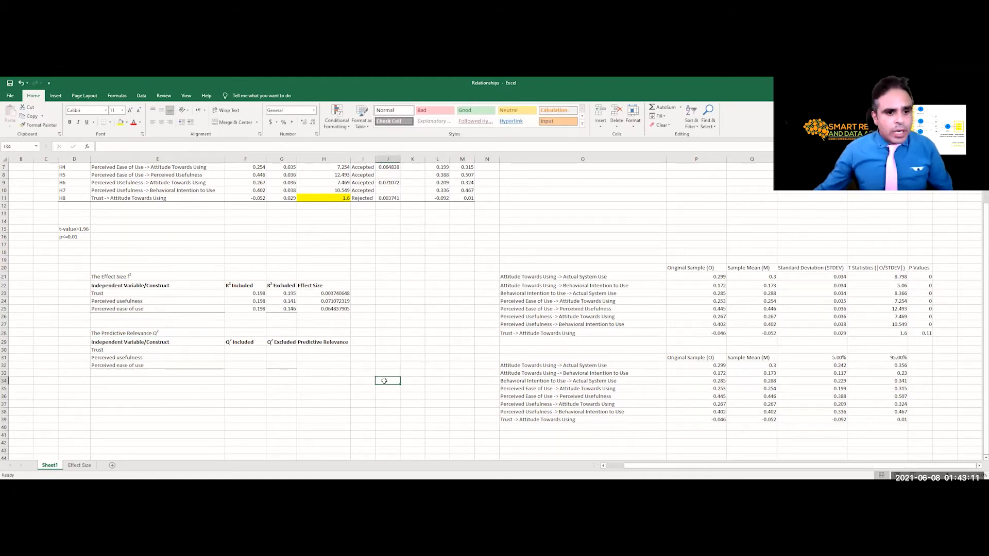
pyautogui.moveTo(132, 366); pyautogui.dragTo(342, 366)
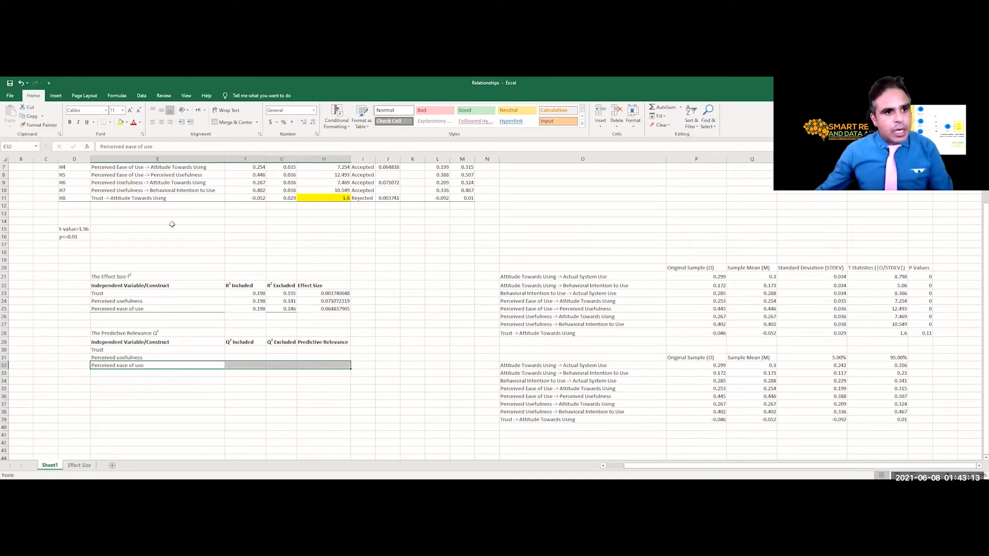
pyautogui.click(424, 323)
pyautogui.click(285, 400)
# Make the title "The Predictive Relevance Q2" in E28 bold
pyautogui.click(148, 333)
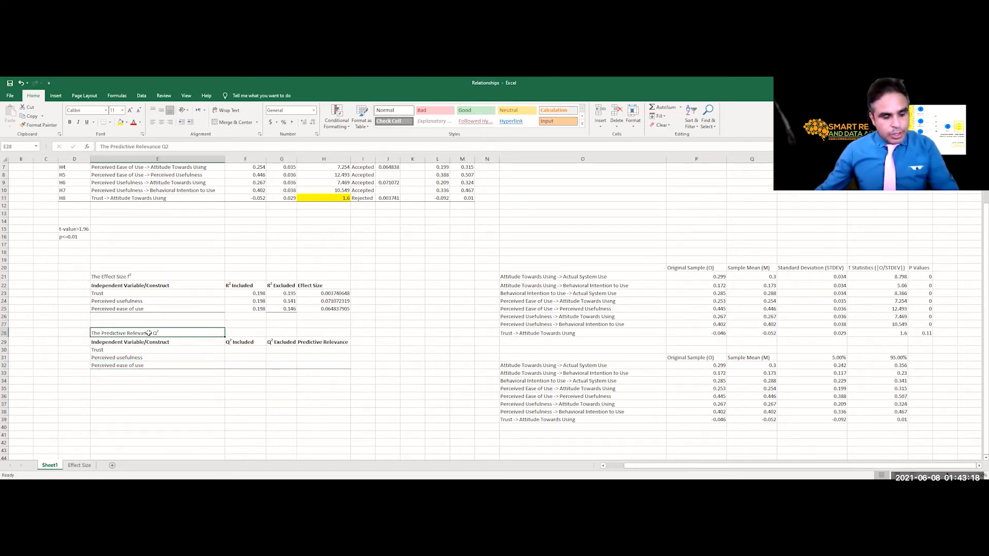
pyautogui.hotkey('ctrl', 'b')
pyautogui.click(360, 357)
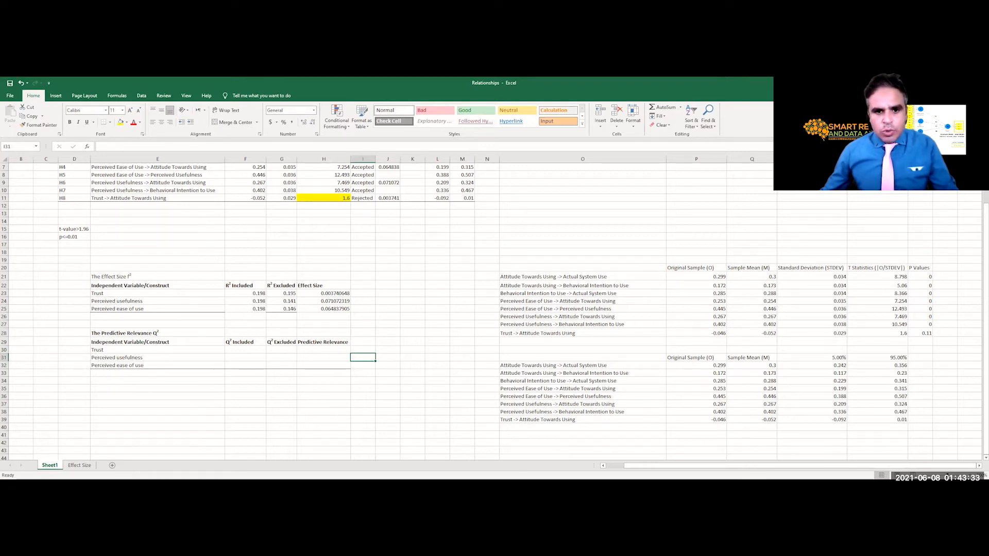
# Look up Attitude Towards Using's Q² in the SmartPLS model, then enter 0.155 in Excel as Q² Included for all three constructs
pyautogui.click(537, 445)
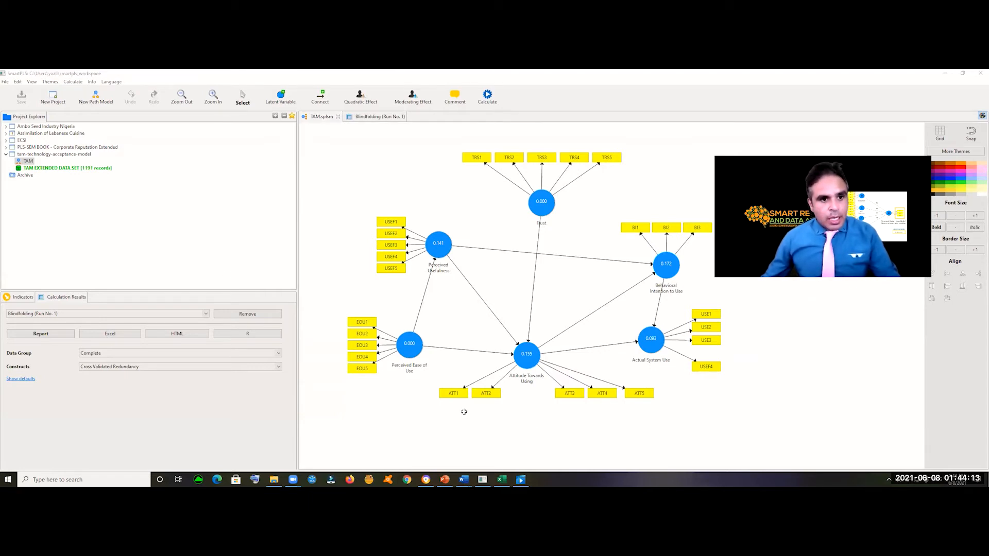
pyautogui.hotkey('alt', 'Tab')
pyautogui.write('0.155')
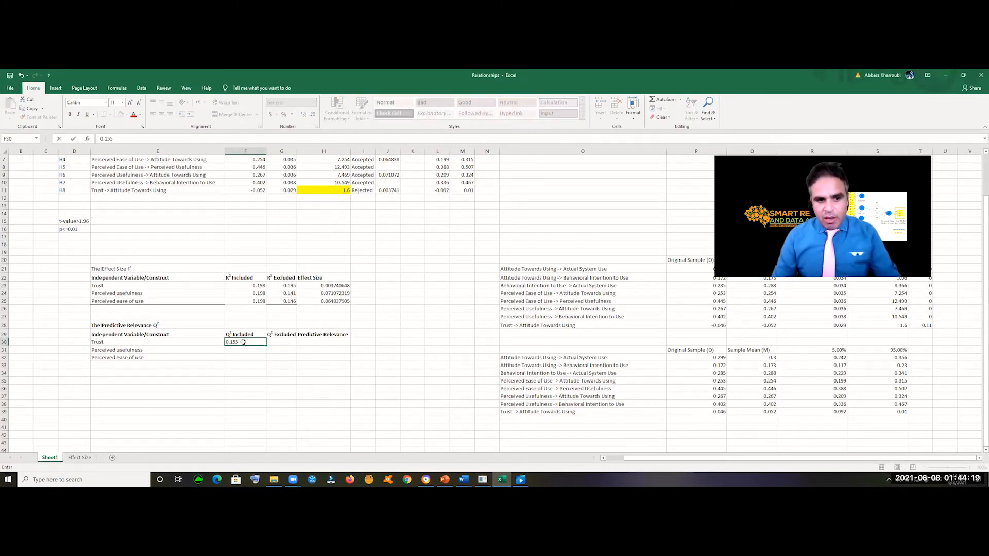
pyautogui.press('Return')
pyautogui.click(251, 342)
pyautogui.moveTo(266, 346); pyautogui.dragTo(263, 364)
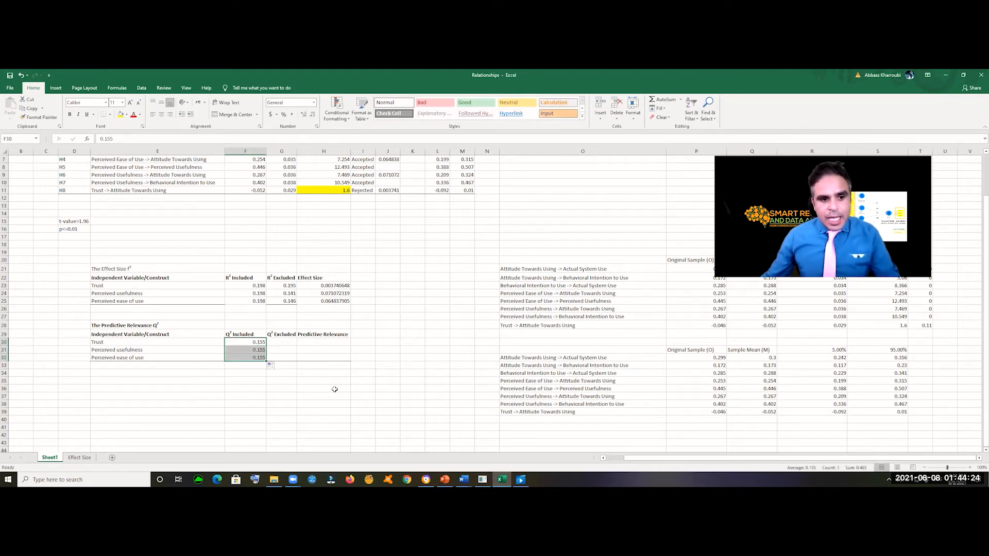
pyautogui.click(332, 388)
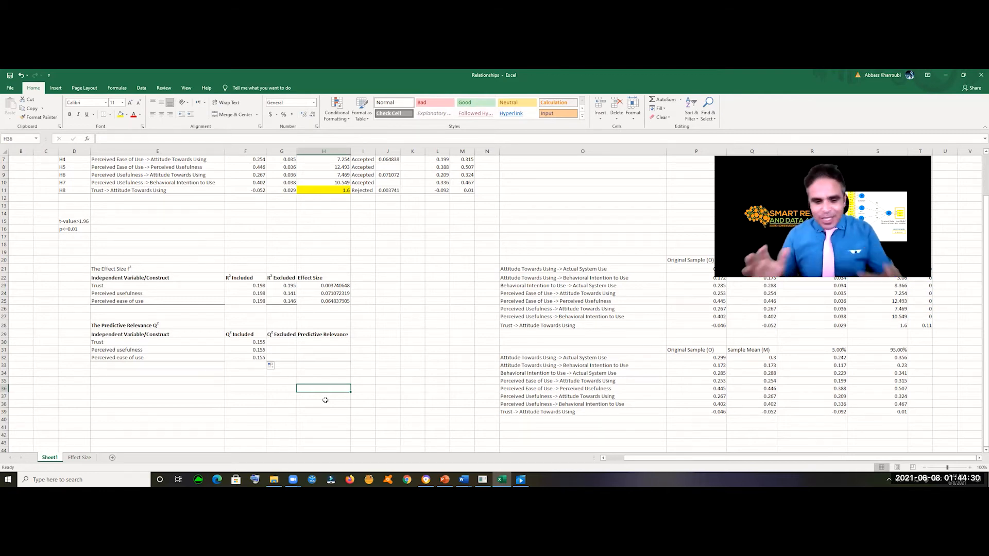
# Switch to SmartPLS and delete the Trust construct from the TAM path model
pyautogui.click(482, 480)
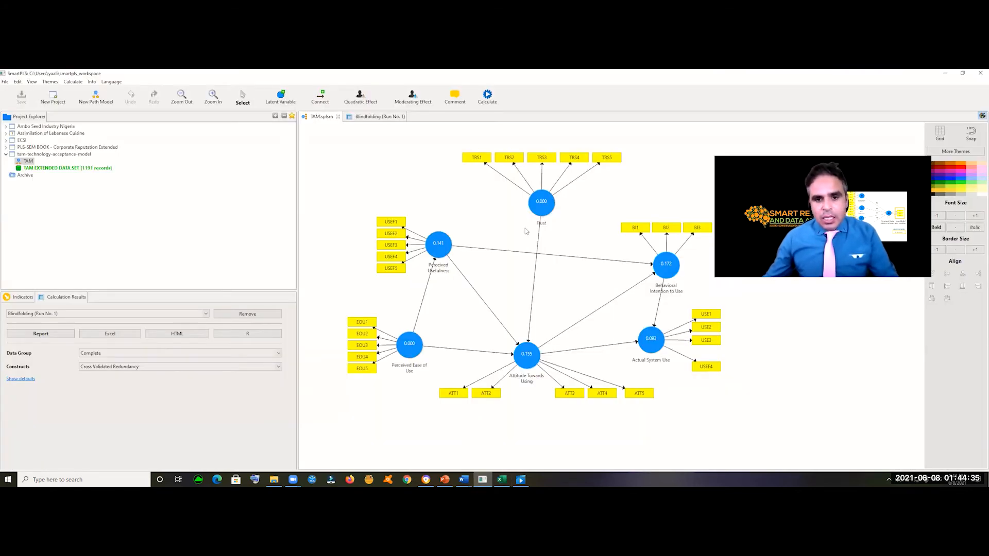
pyautogui.click(541, 209)
pyautogui.moveTo(541, 212)
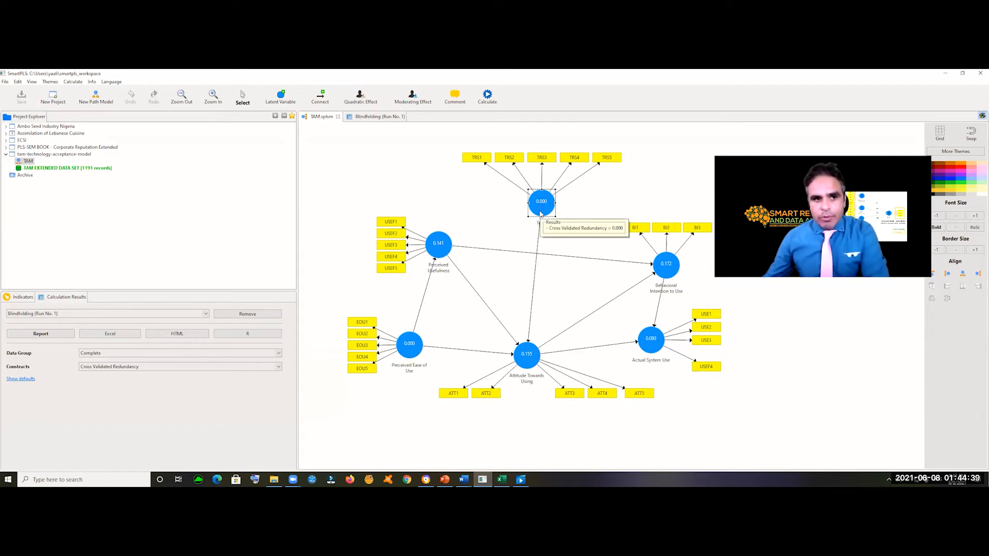
pyautogui.press('Delete')
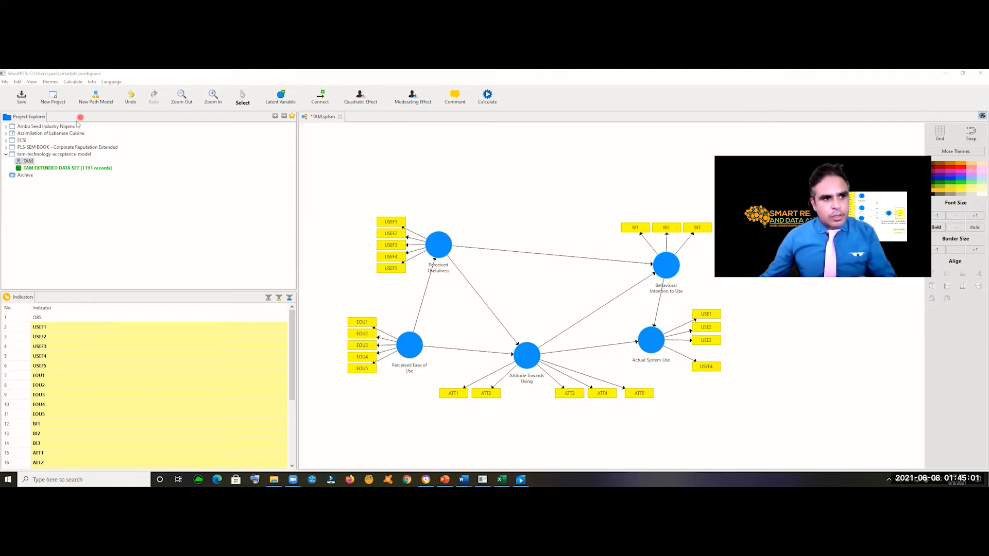
# Run blindfolding with omission distance 7 on the model without Trust and check Attitude Towards Using's cross-validated redundancy in the diagram
pyautogui.click(73, 83)
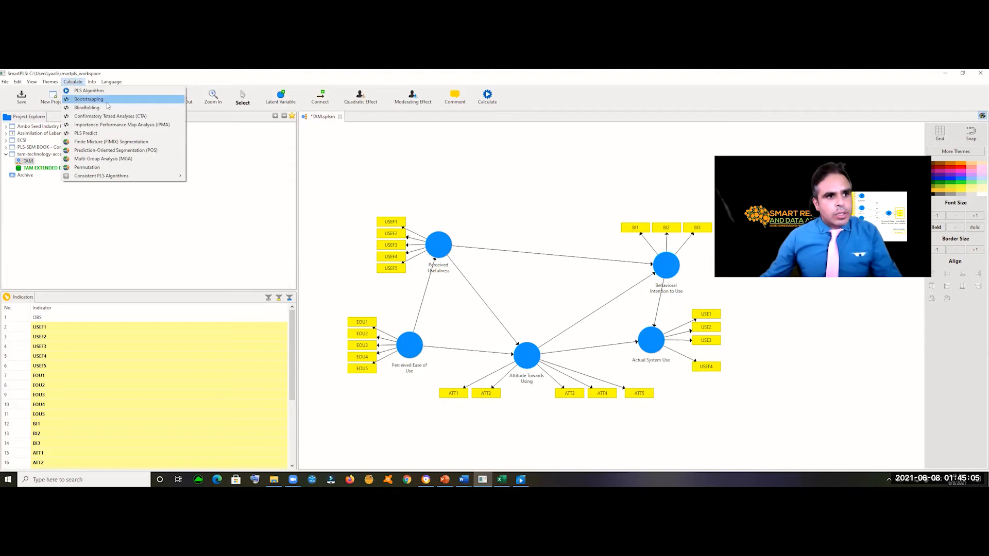
pyautogui.click(324, 136)
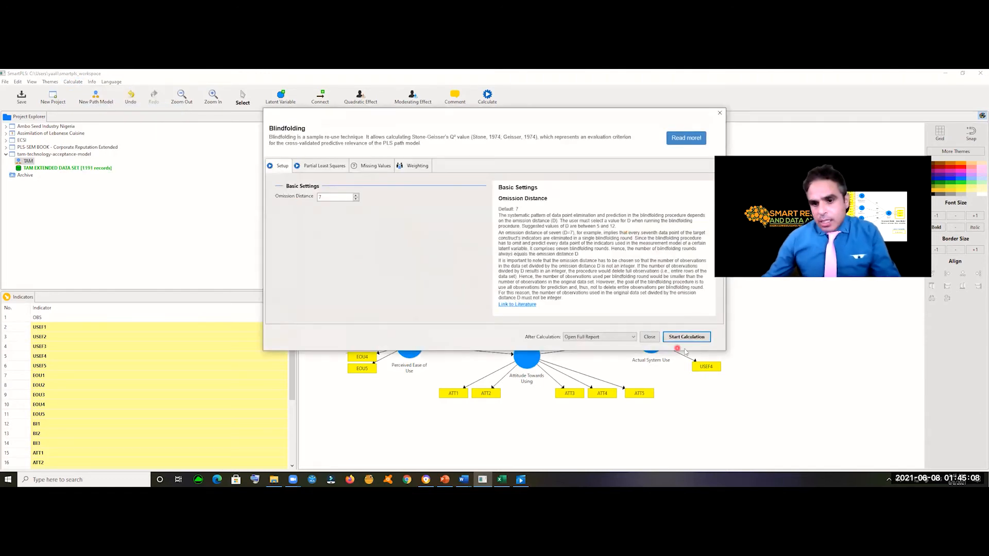
pyautogui.click(686, 338)
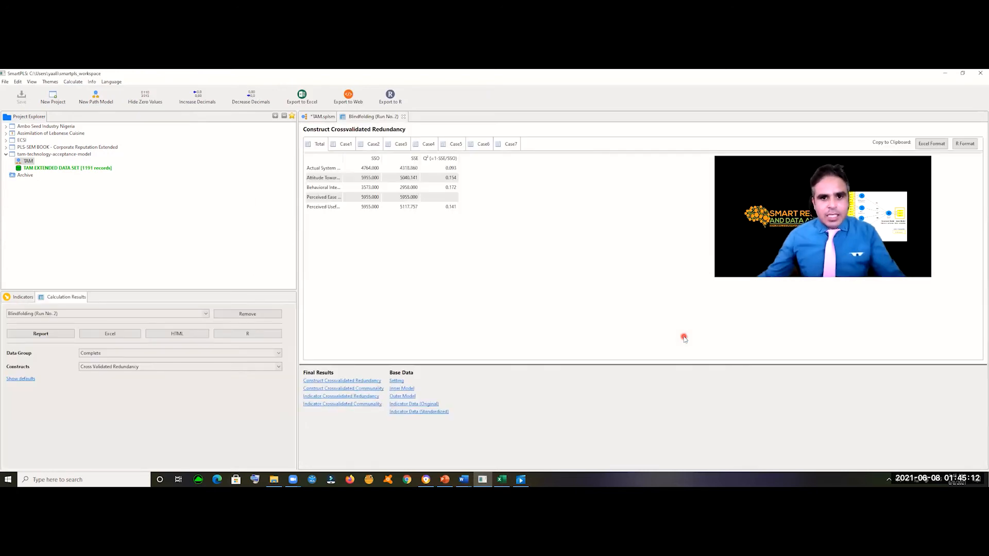
pyautogui.click(323, 117)
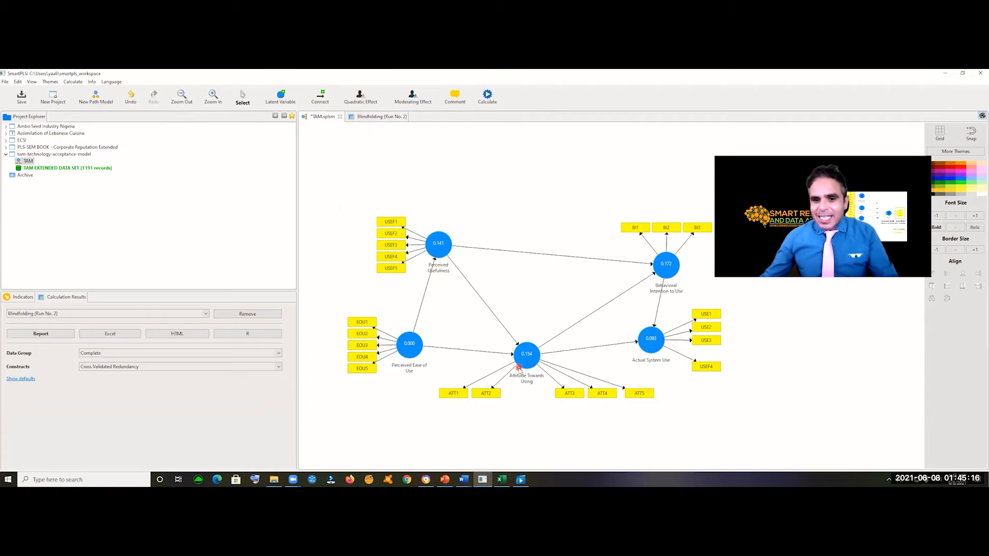
pyautogui.moveTo(519, 369)
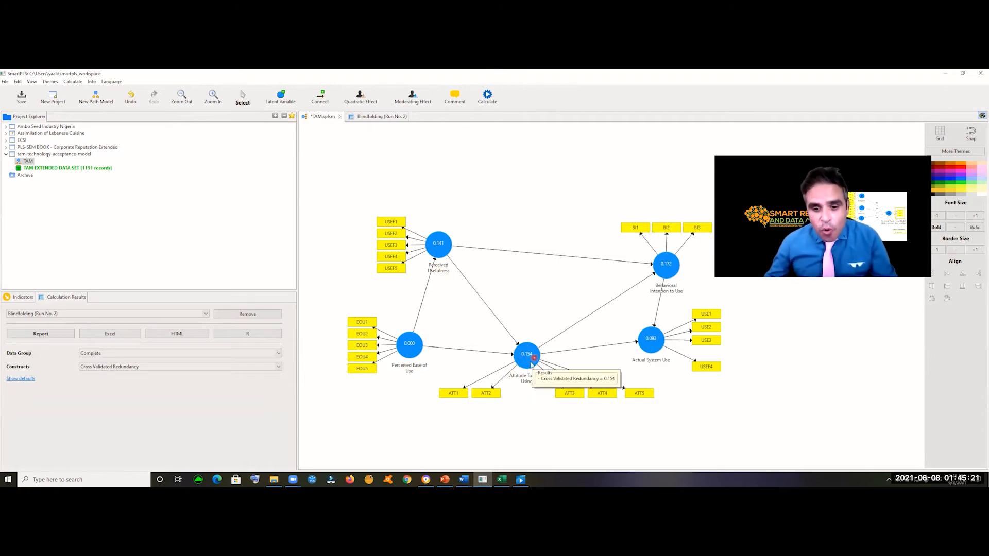
# Switch to Excel and enter 0.154 as the Q² Excluded value for Trust
pyautogui.click(501, 480)
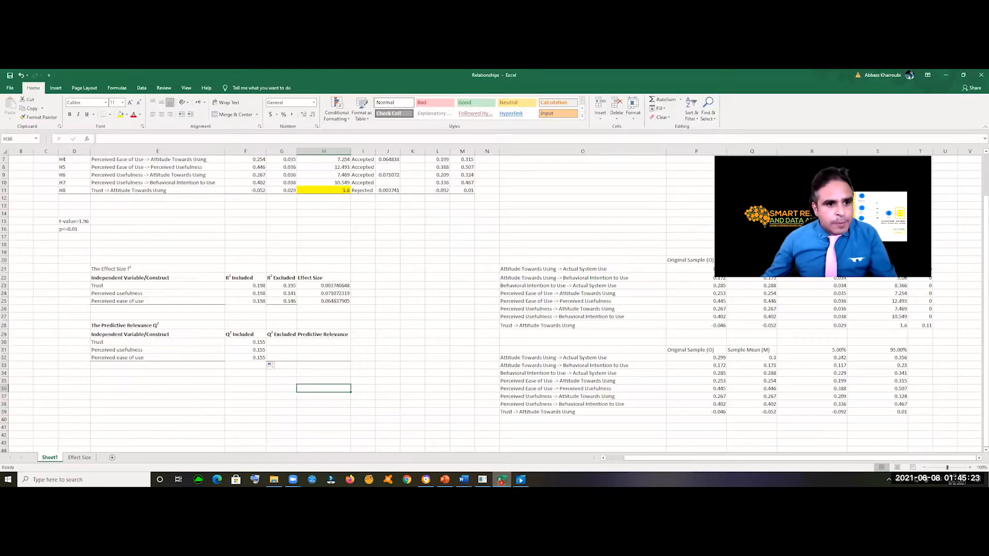
pyautogui.click(289, 344)
pyautogui.write('0')
pyautogui.press('Return')
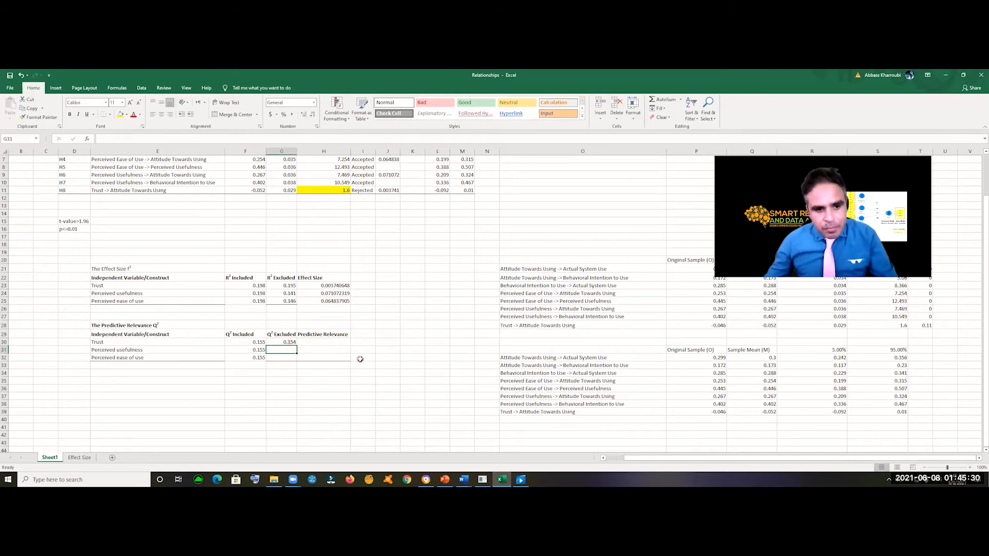
# Return to SmartPLS, undo the deletion of Trust, and delete the Perceived Usefulness construct instead
pyautogui.hotkey('alt', 'Tab')
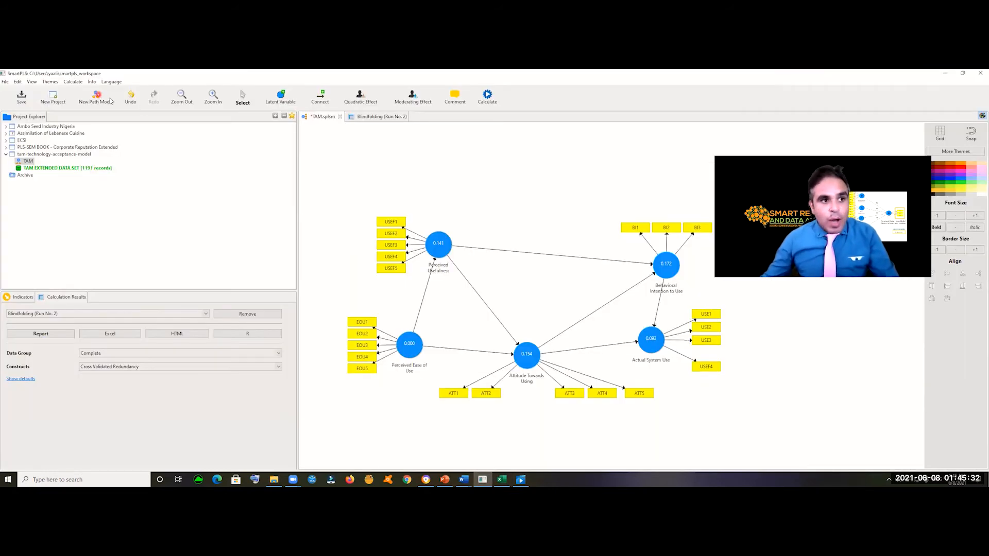
pyautogui.click(131, 99)
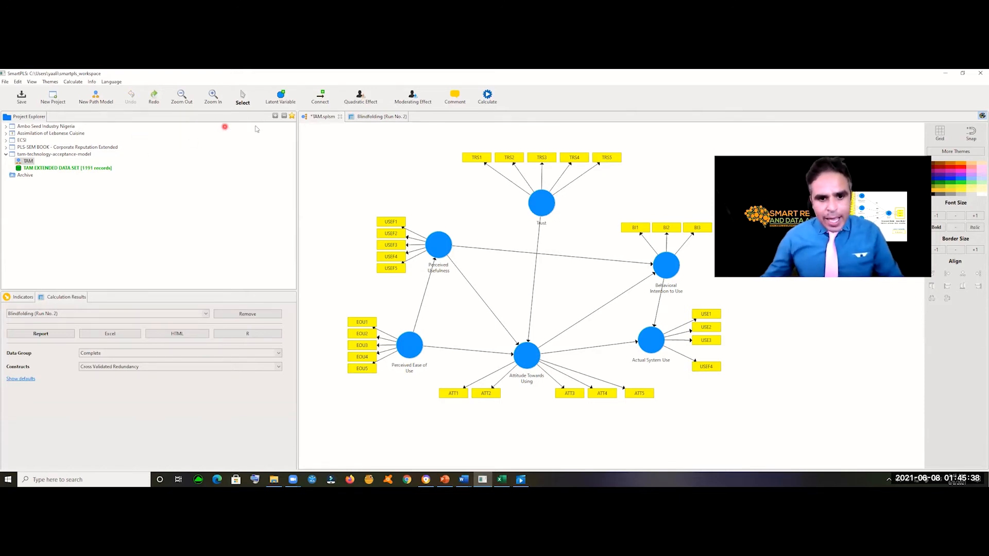
pyautogui.click(438, 251)
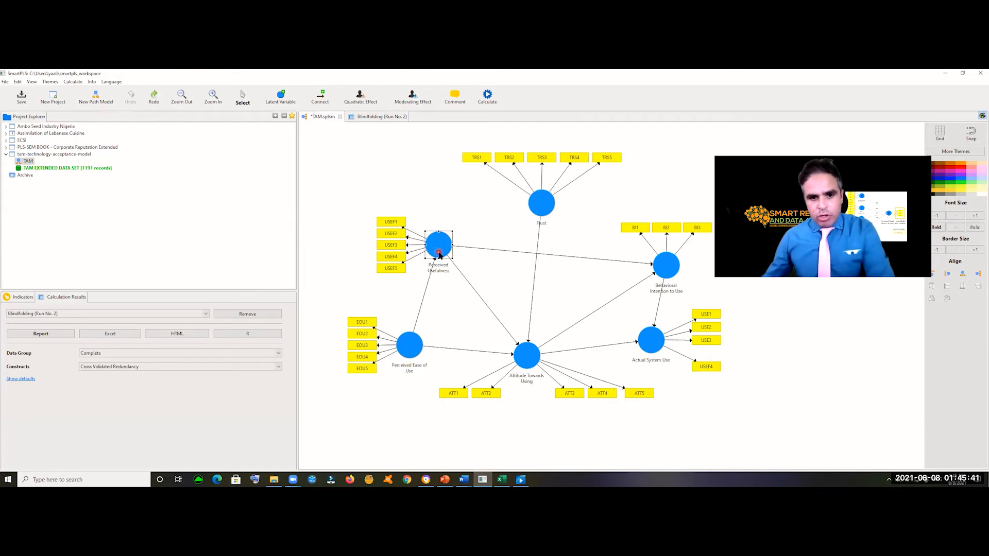
pyautogui.press('Delete')
# Run blindfolding on the model without Perceived Usefulness and check Attitude Towards Using's Q² in the diagram
pyautogui.click(70, 82)
pyautogui.click(86, 107)
pyautogui.click(685, 337)
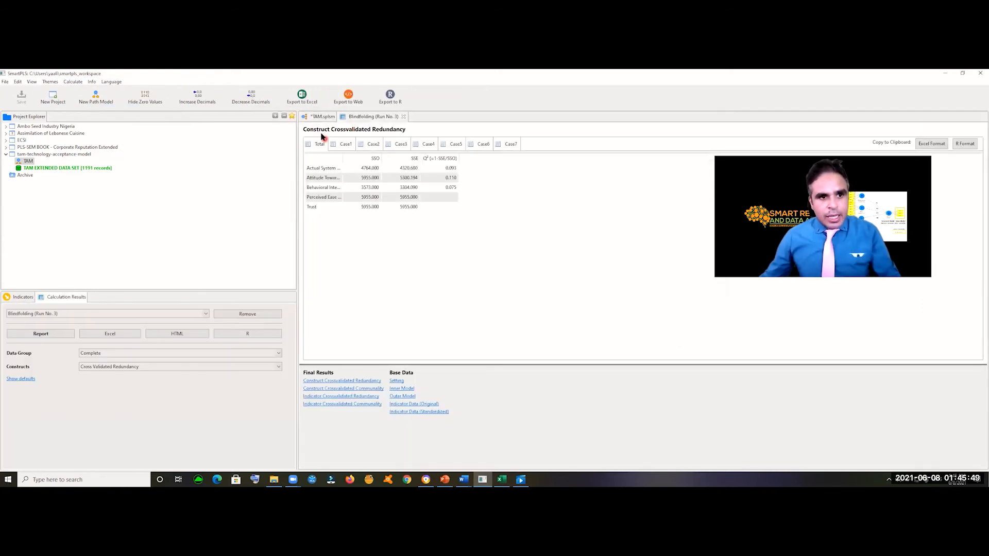
pyautogui.click(324, 117)
pyautogui.moveTo(523, 371)
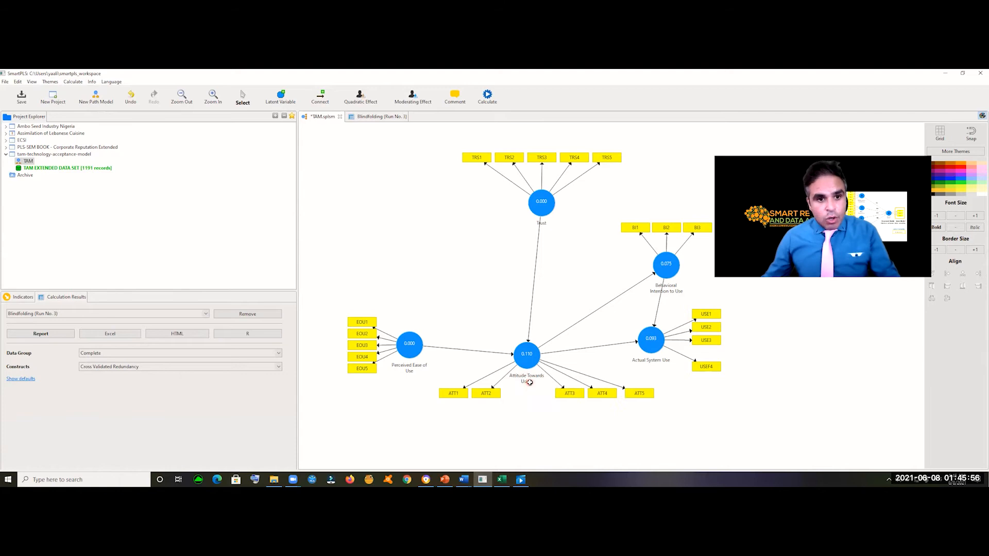
# Switch to Excel and enter 0.11 as the Q² Excluded value for Perceived usefulness
pyautogui.hotkey('alt', 'Tab')
pyautogui.write('0.')
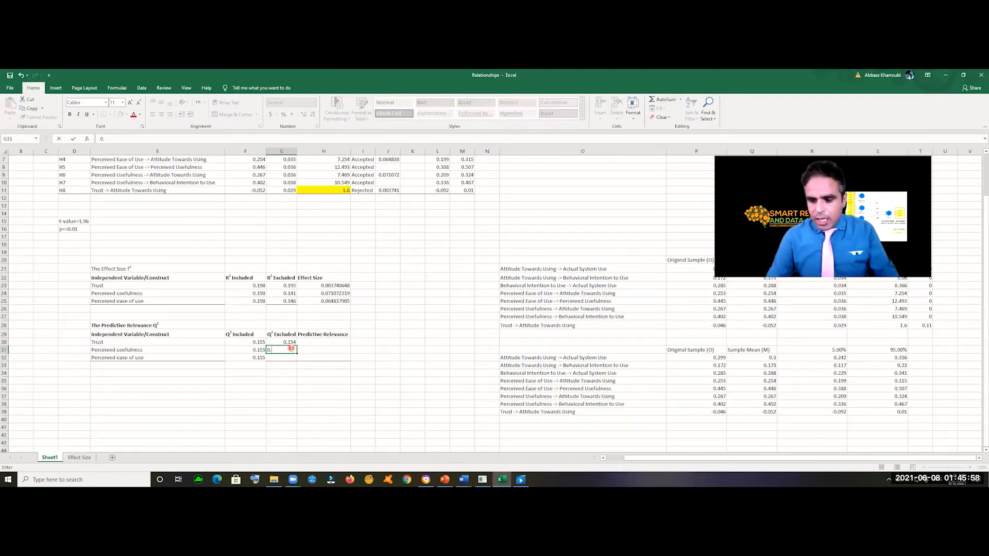
pyautogui.write('11')
pyautogui.press('Return')
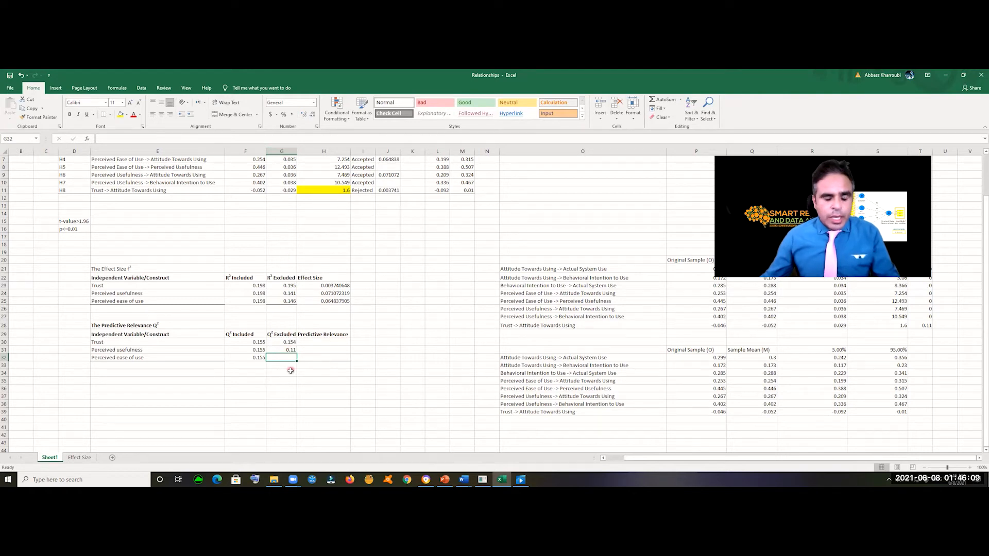
# Return to SmartPLS, undo the deletion of Perceived Usefulness, and delete the Perceived Ease of Use construct instead
pyautogui.hotkey('alt', 'Tab')
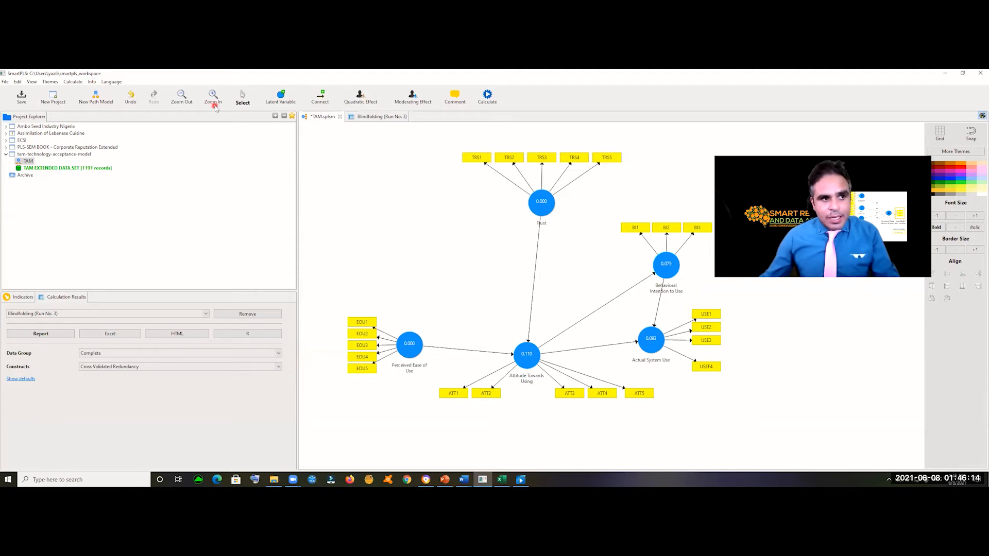
pyautogui.click(132, 99)
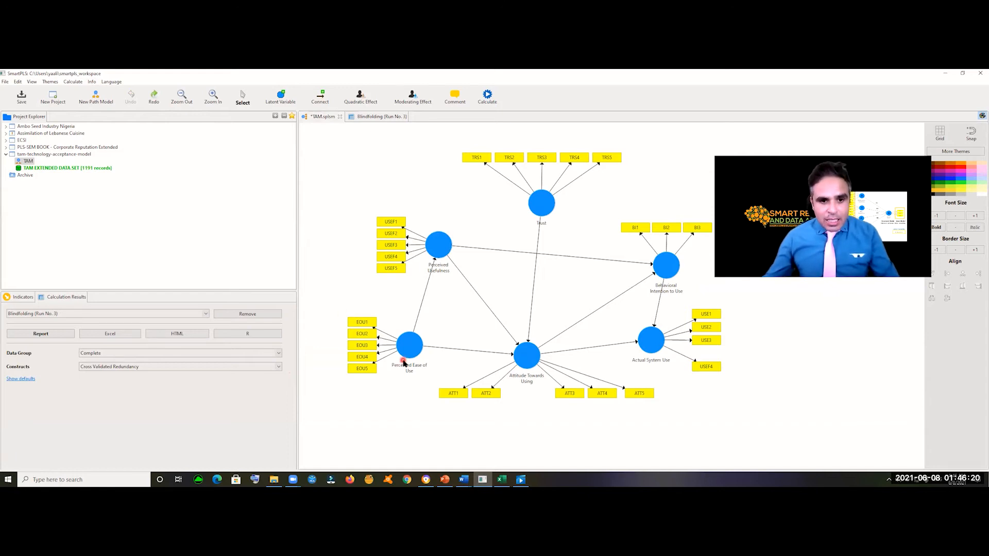
pyautogui.hotkey('alt', 'Tab')
pyautogui.hotkey('alt', 'Tab')
pyautogui.click(416, 352)
pyautogui.press('Delete')
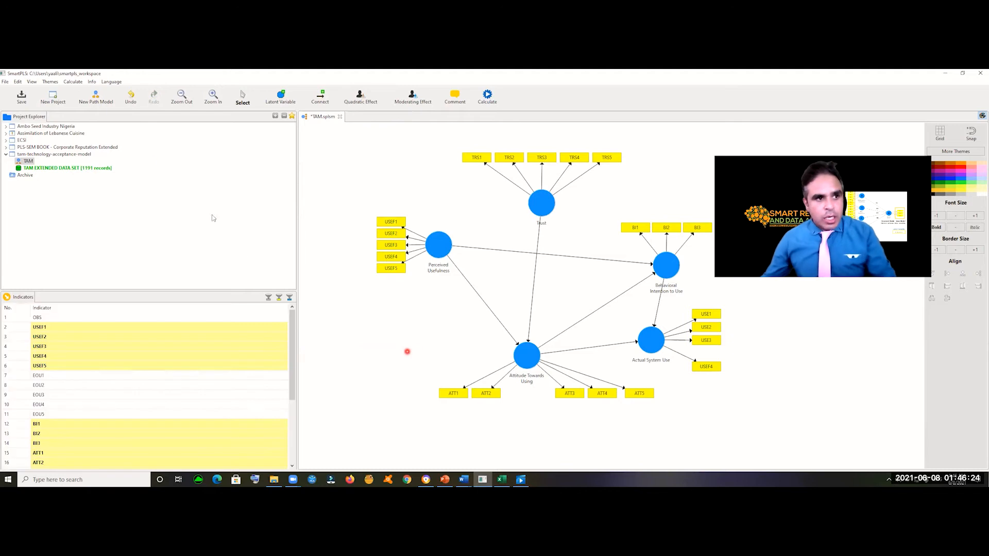
# Run blindfolding on the model without Perceived Ease of Use and display Attitude Towards Using's Q² in the diagram
pyautogui.click(72, 81)
pyautogui.click(87, 107)
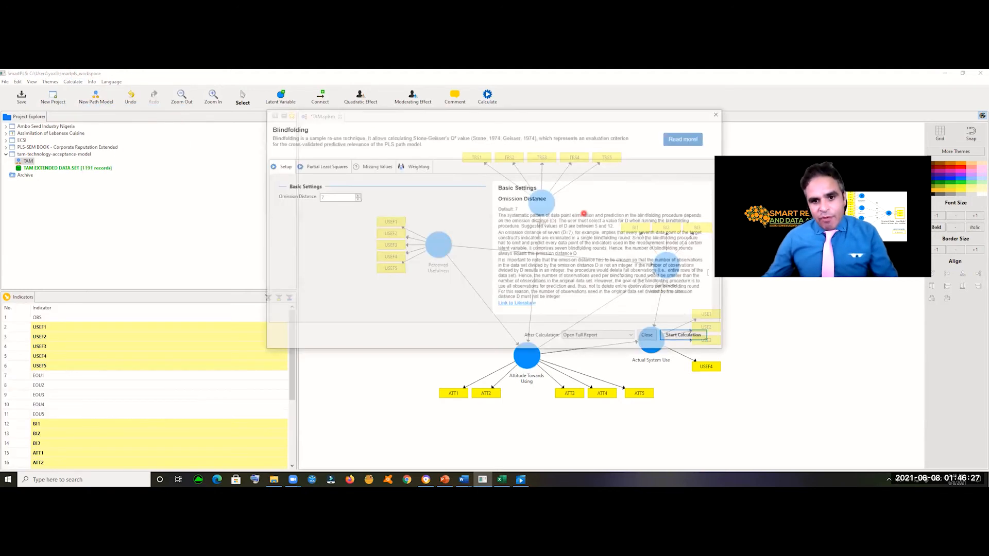
pyautogui.click(686, 338)
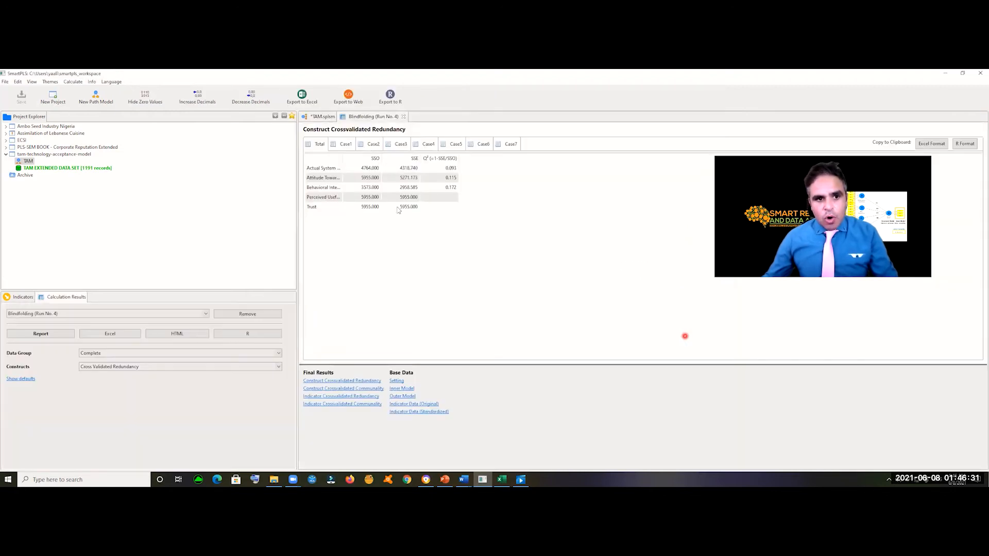
pyautogui.click(330, 117)
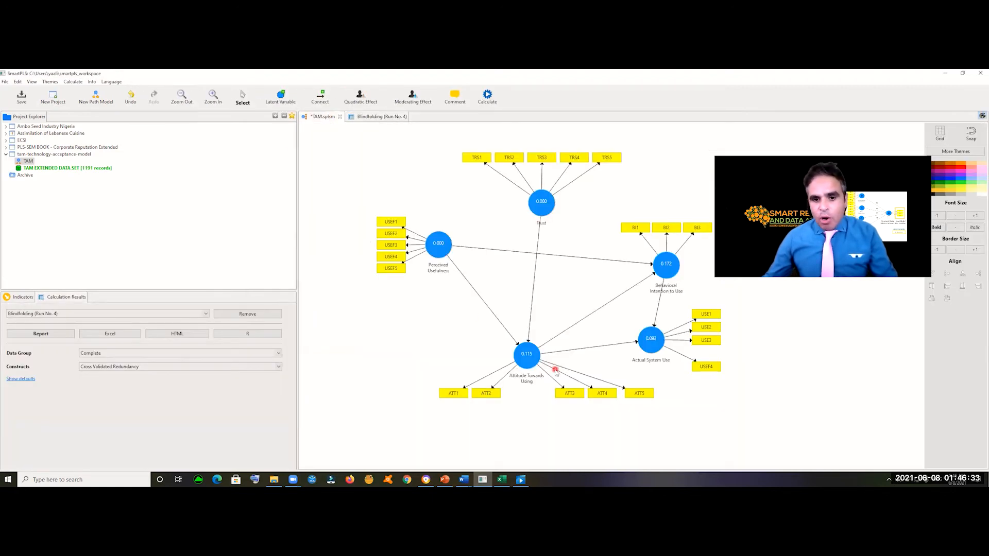
# Switch to Excel and enter 0.115 as the Q² Excluded value for Perceived ease of use
pyautogui.hotkey('alt', 'Tab')
pyautogui.write('0.115')
pyautogui.press('Return')
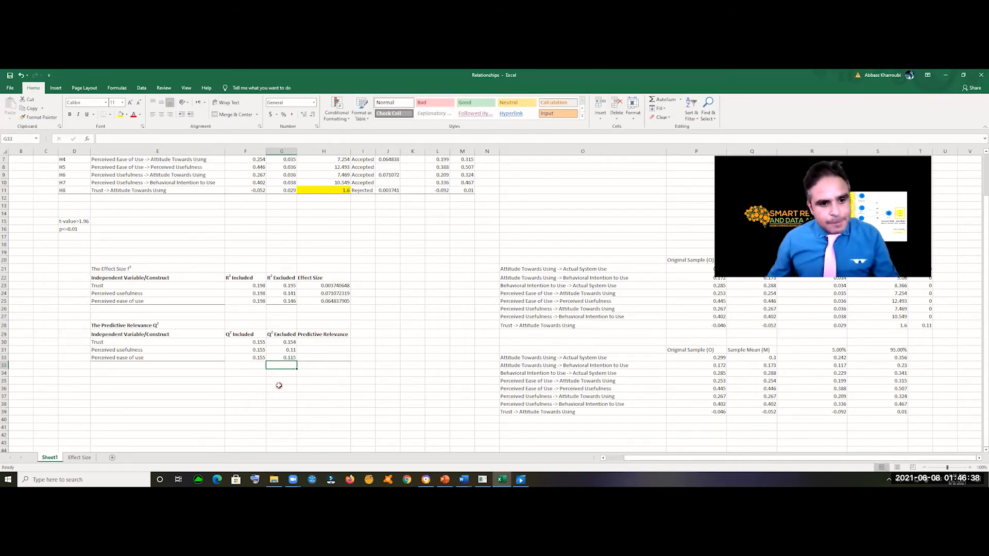
# Undo the deletion of Perceived Ease of Use in the SmartPLS model and return to the Excel table
pyautogui.hotkey('alt', 'Tab')
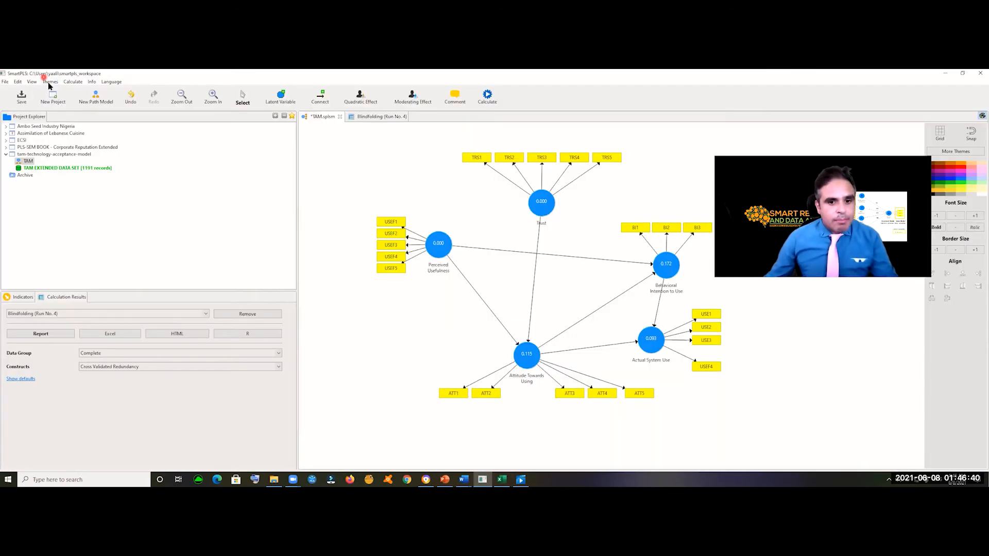
pyautogui.click(131, 97)
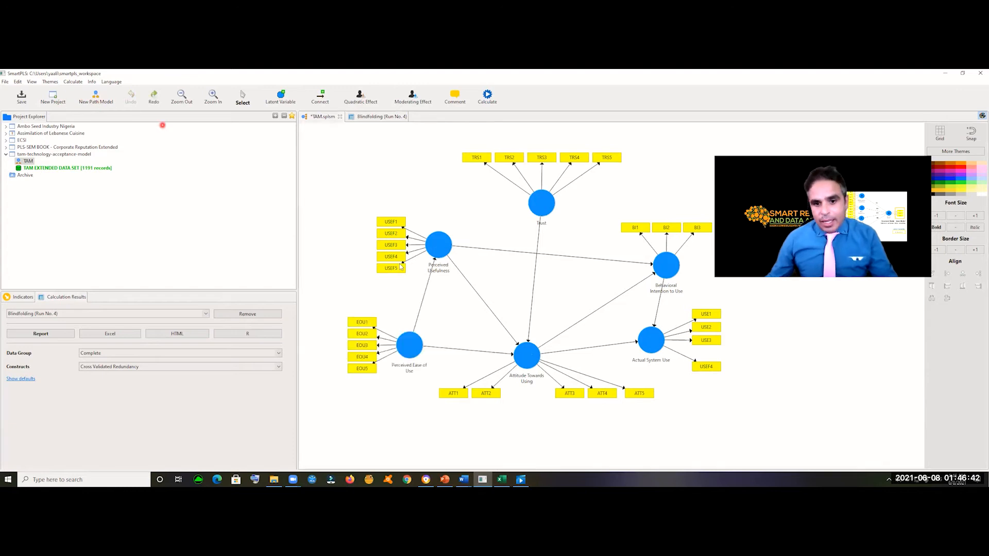
pyautogui.hotkey('alt', 'Tab')
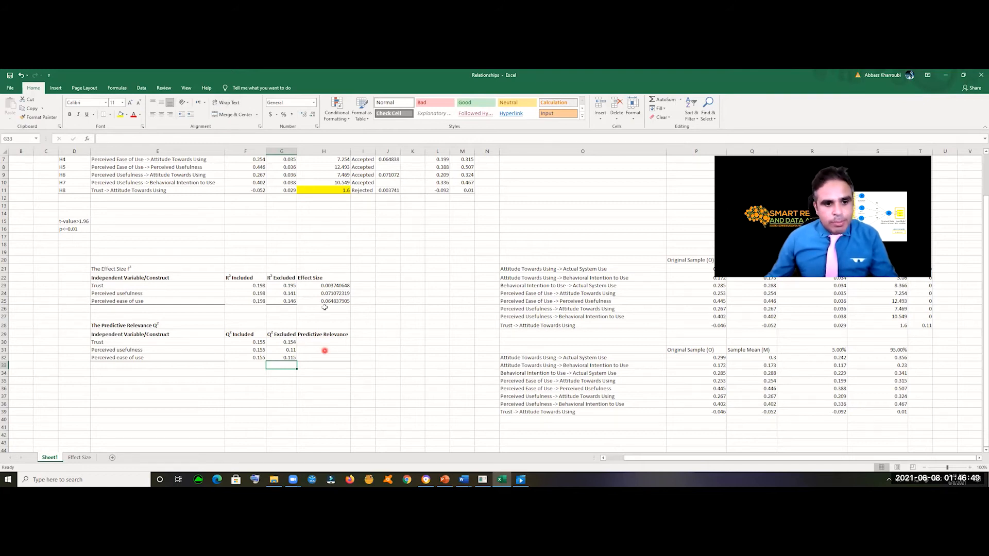
# Check Trust's effect size formula, read the q² formula on PowerPoint's Rules of Thumb slide, and return to the Excel sheet
pyautogui.click(326, 284)
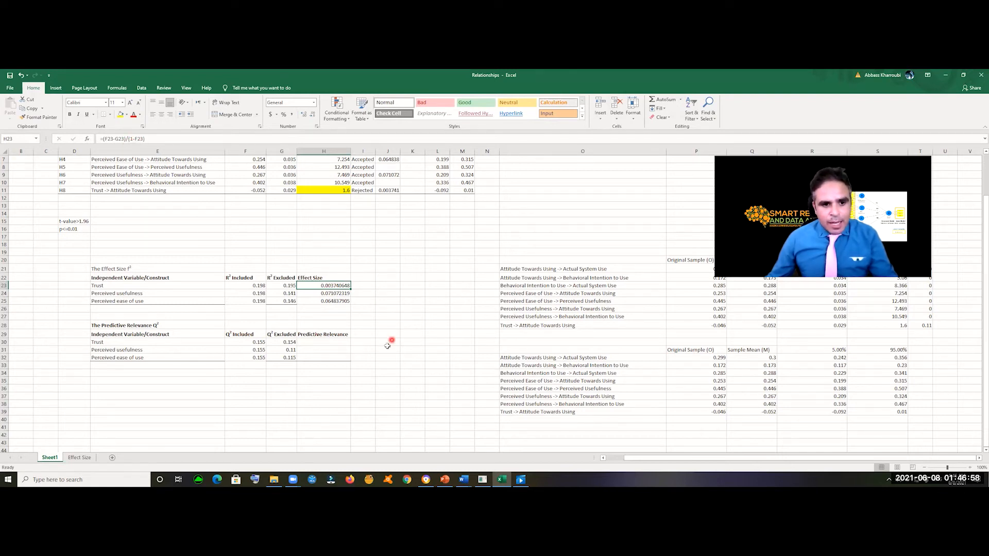
pyautogui.hotkey('alt', 'Tab')
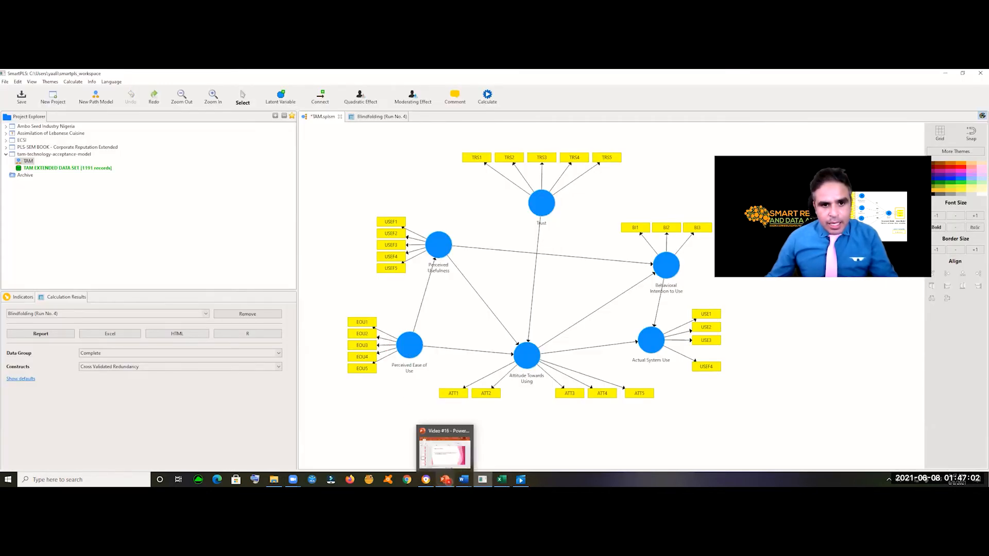
pyautogui.click(445, 480)
pyautogui.scroll(-2, 519, 352)
pyautogui.scroll(1, 521, 355)
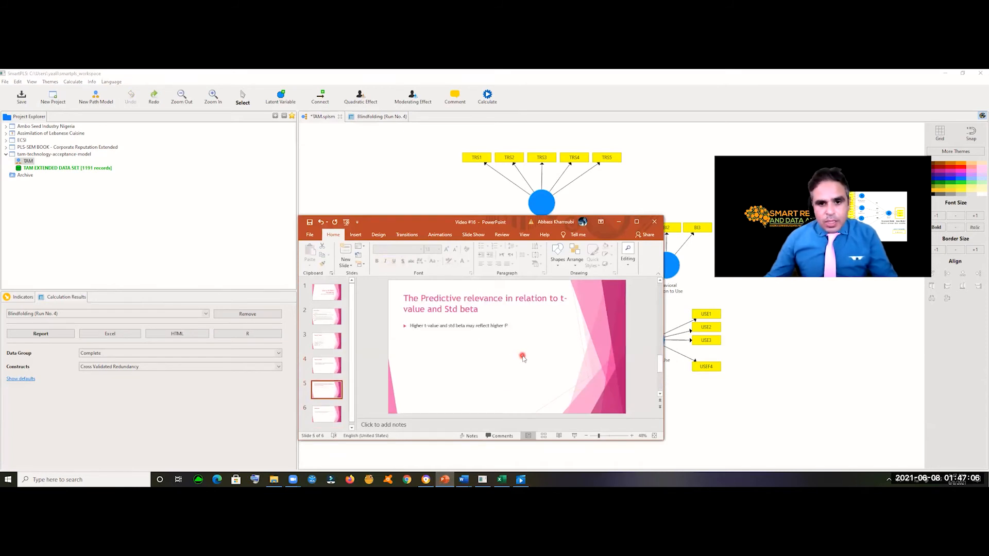
pyautogui.click(327, 316)
pyautogui.click(333, 342)
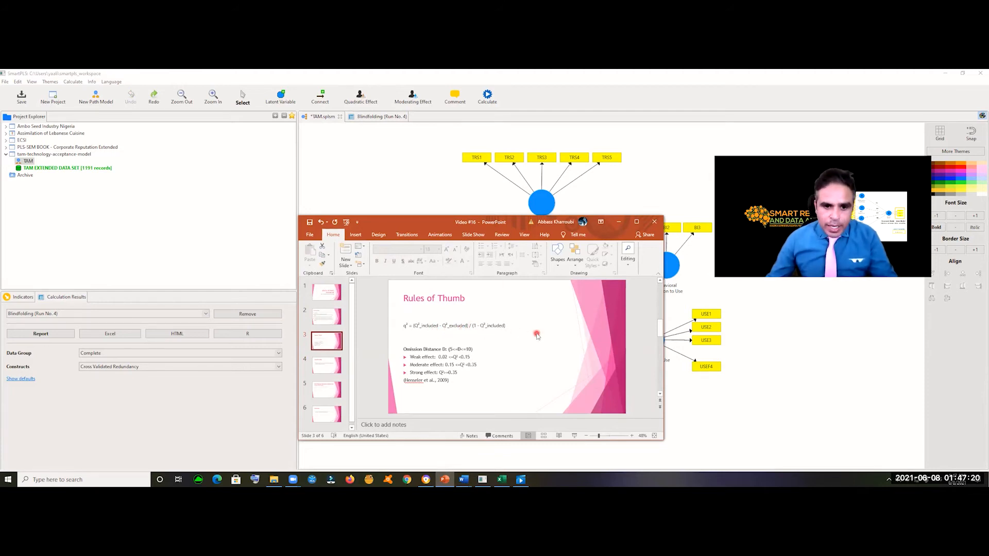
pyautogui.hotkey('alt', 'Tab')
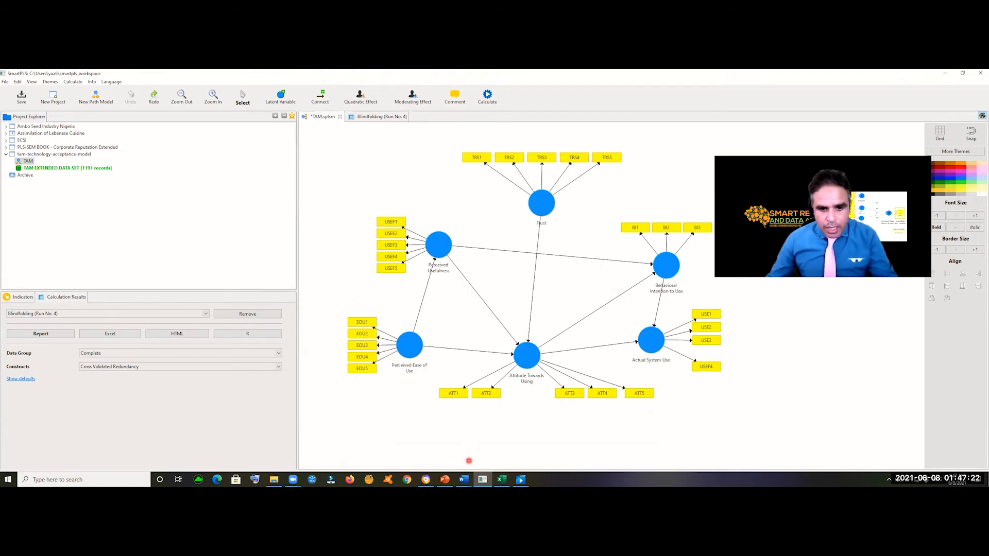
pyautogui.hotkey('alt', 'Tab')
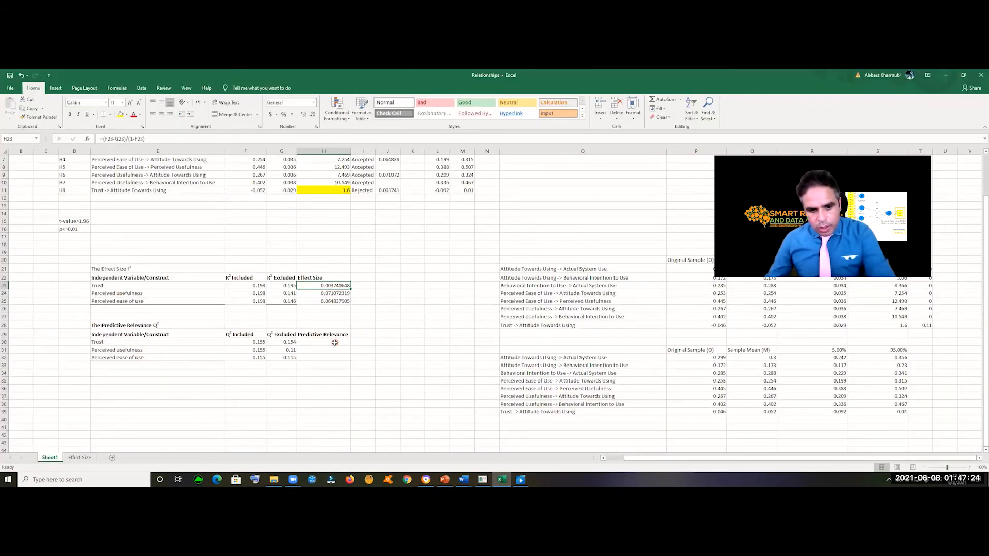
# Enter the formula =(F30-G30)/(1-F30) as the Predictive Relevance of Trust in the Q² table
pyautogui.click(335, 343)
pyautogui.write('=')
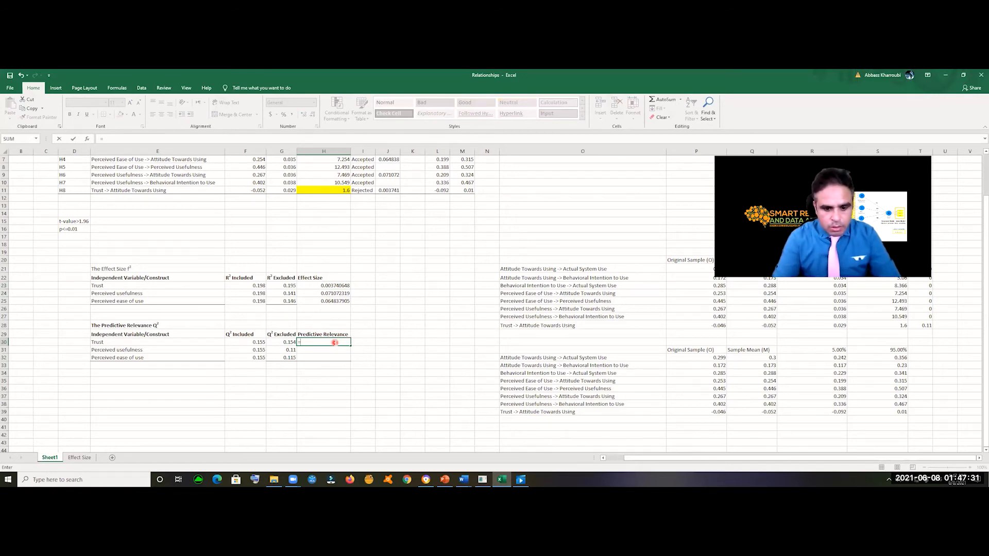
pyautogui.write('(')
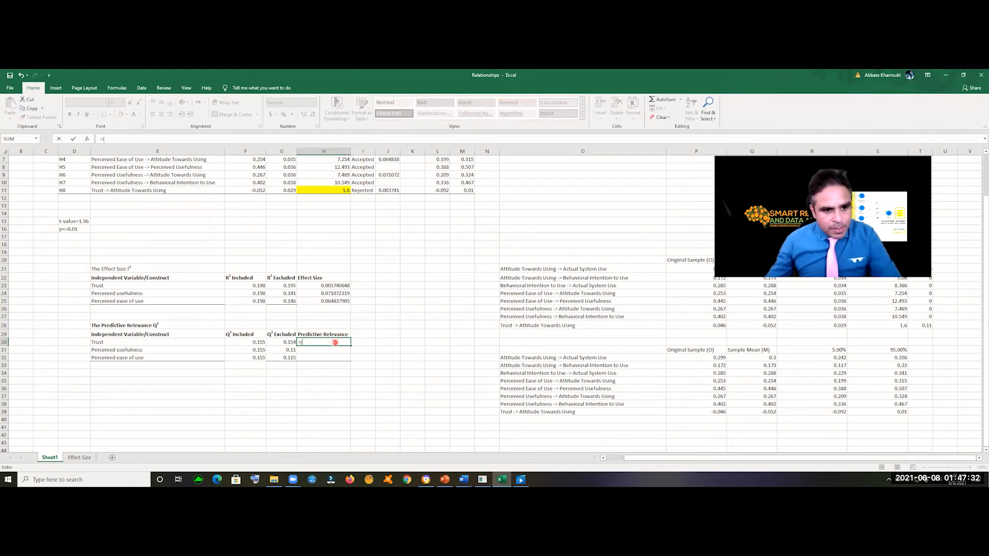
pyautogui.click(238, 341)
pyautogui.write('-')
pyautogui.click(290, 341)
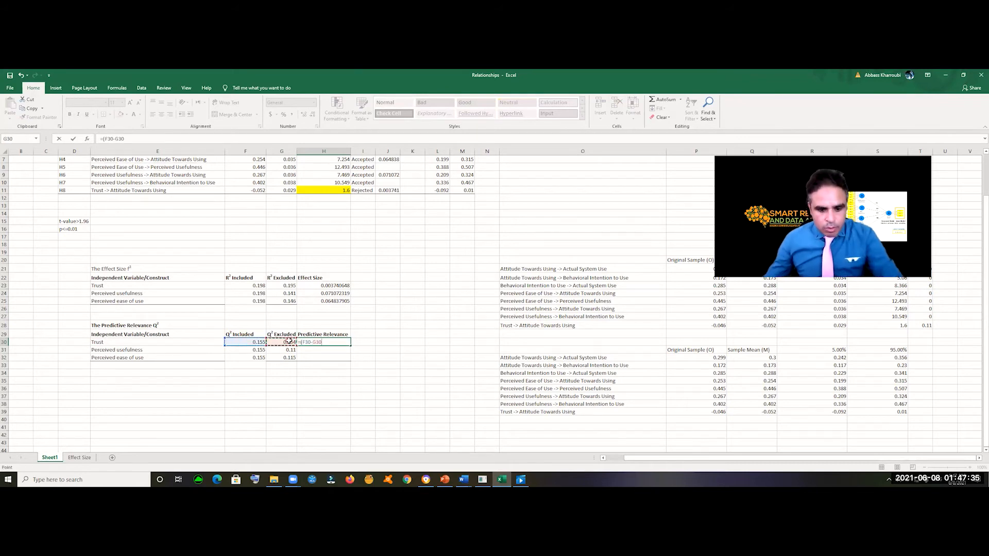
pyautogui.write(')/(1-')
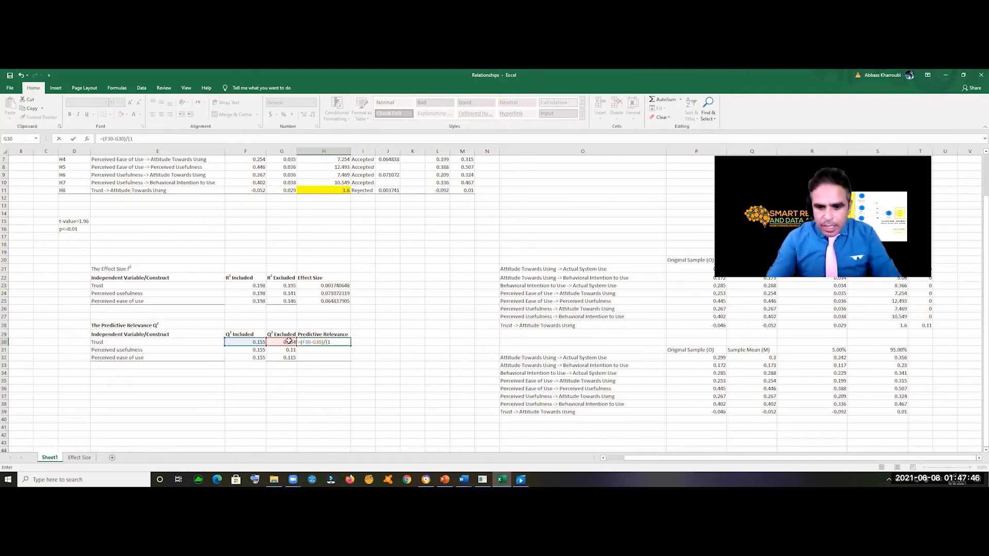
pyautogui.click(243, 341)
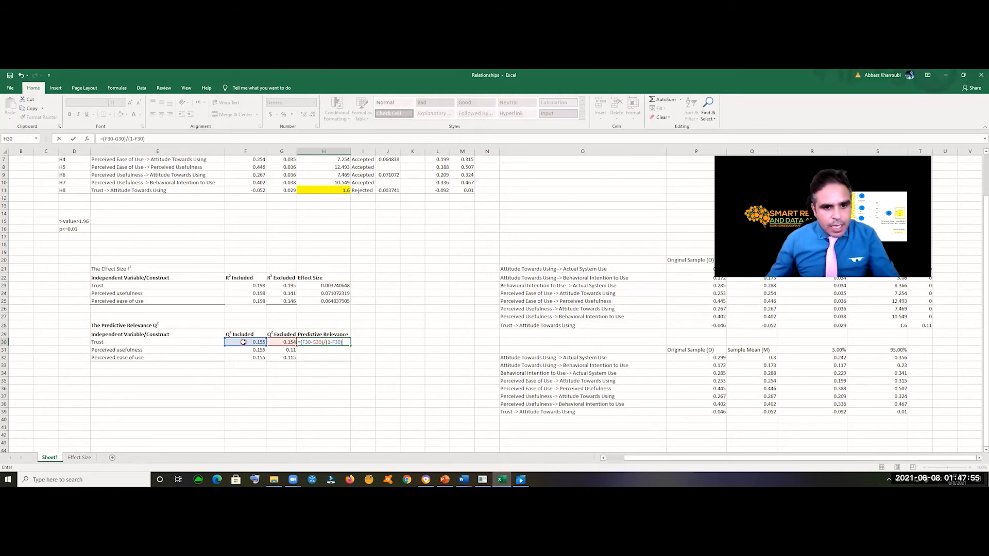
# Check the formula against PowerPoint's Rules of Thumb slide, then confirm it in Excel and fill it down to Perceived ease of use
pyautogui.hotkey('alt', 'Tab')
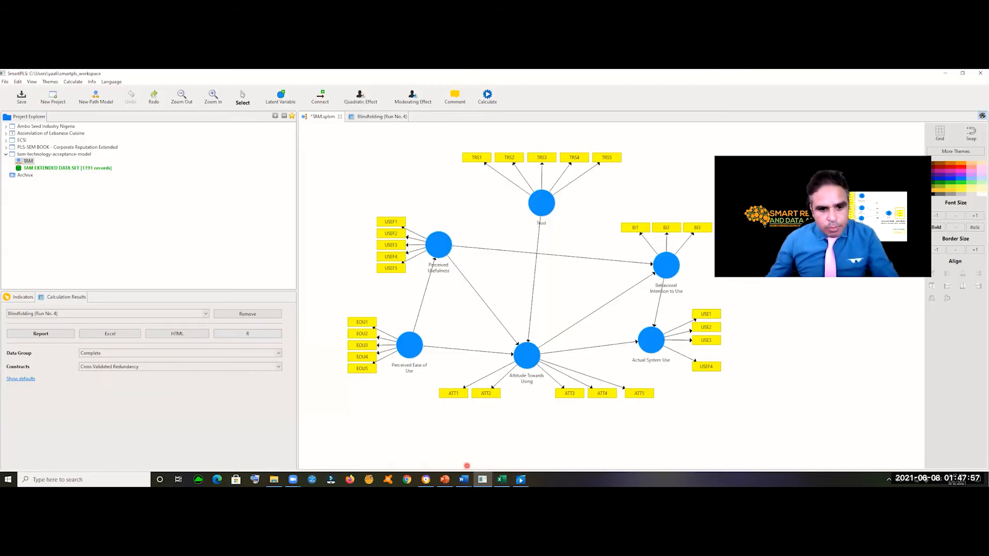
pyautogui.click(446, 481)
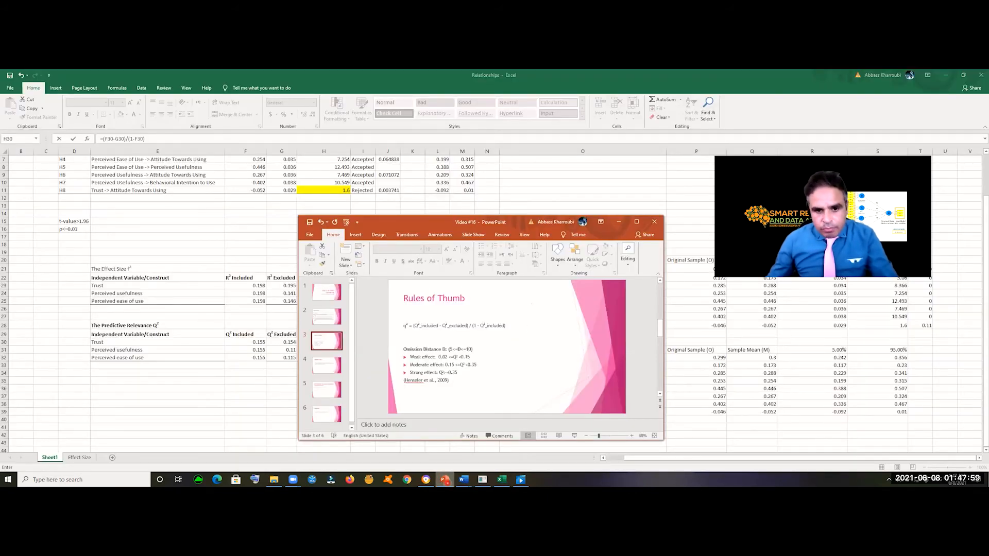
pyautogui.hotkey('alt', 'Tab')
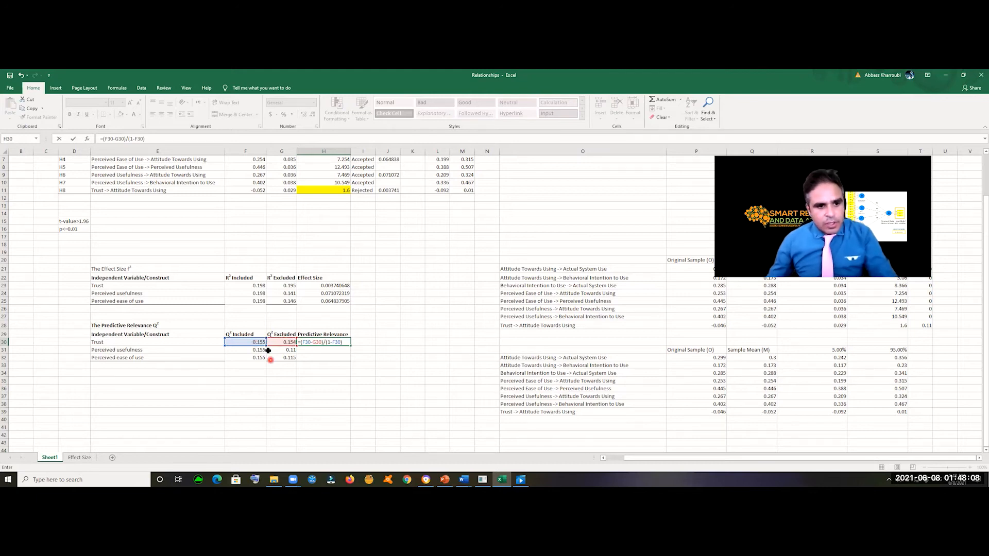
pyautogui.press('Return')
pyautogui.click(343, 341)
pyautogui.moveTo(351, 344); pyautogui.dragTo(350, 360)
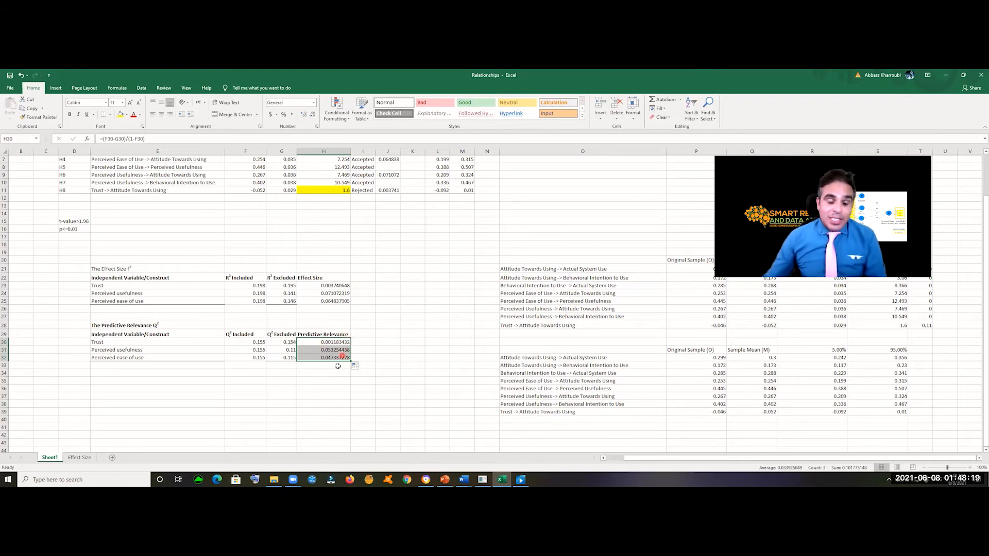
# Link the q² cell of hypothesis H8, Trust -> Attitude Towards Using, to Trust's Predictive Relevance in cell H30
pyautogui.scroll(2, 410, 380)
pyautogui.scroll(-1, 407, 383)
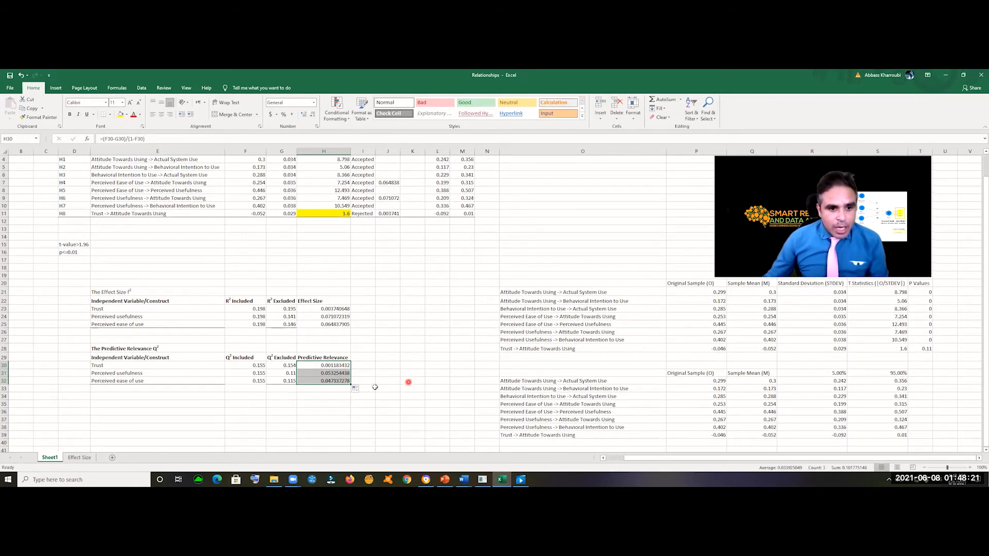
pyautogui.click(394, 372)
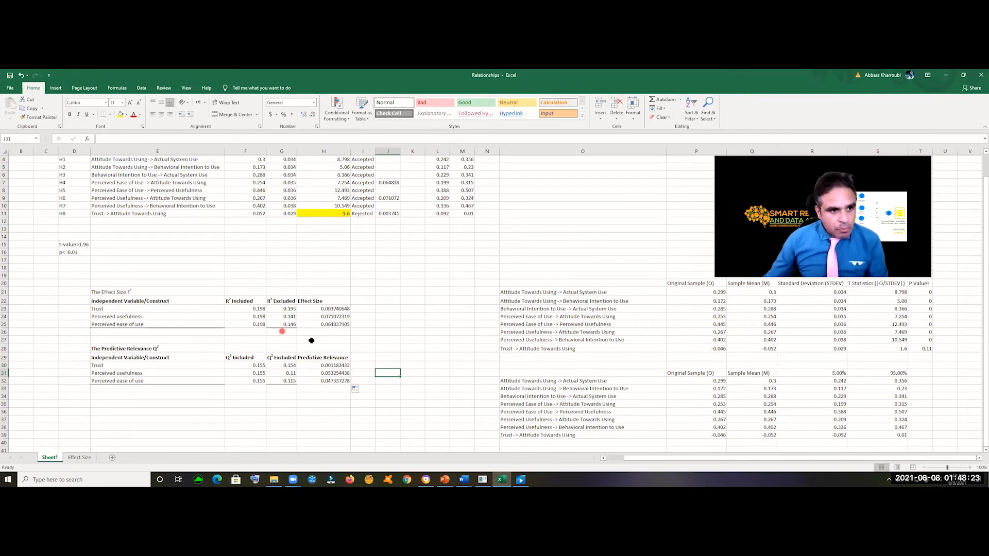
pyautogui.scroll(1, 312, 341)
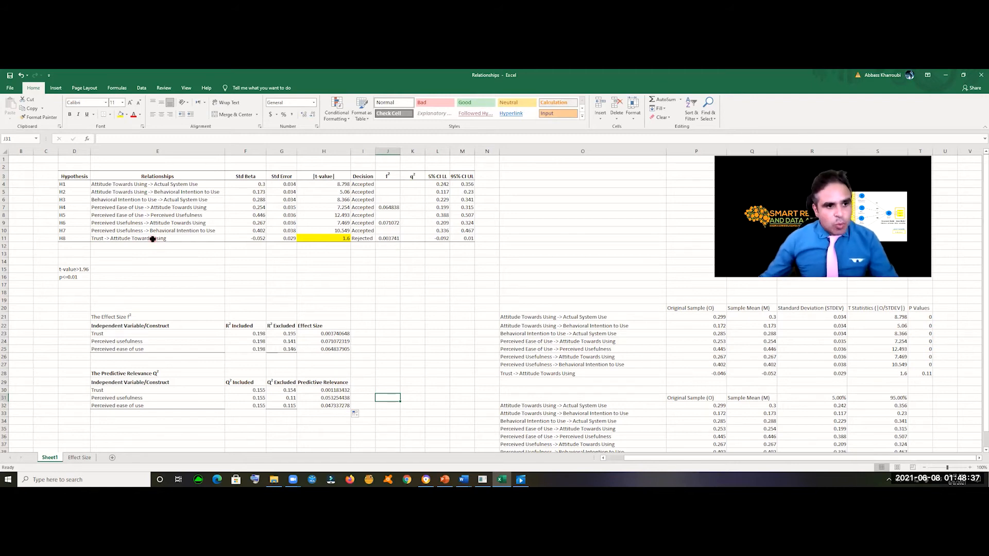
pyautogui.click(413, 238)
pyautogui.write('=')
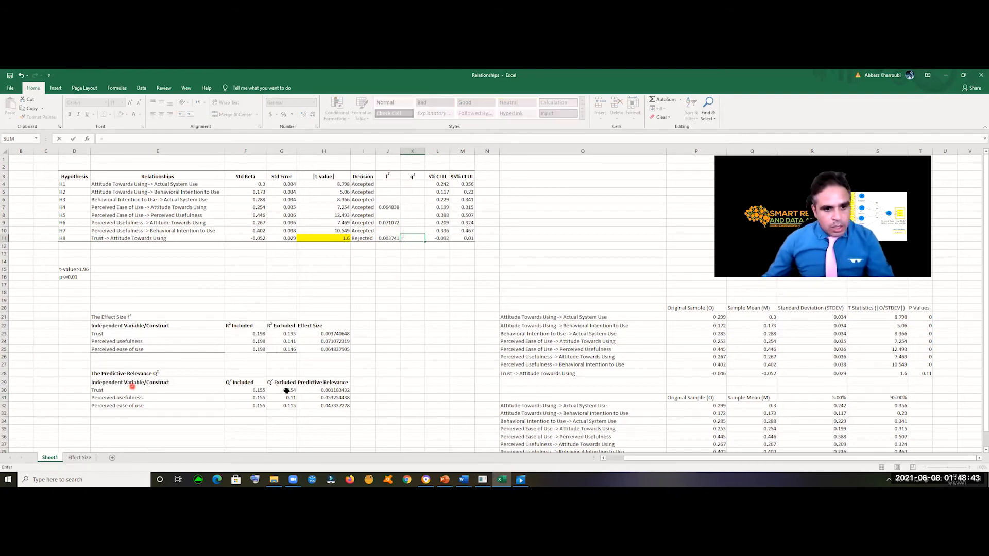
pyautogui.click(335, 390)
pyautogui.press('Return')
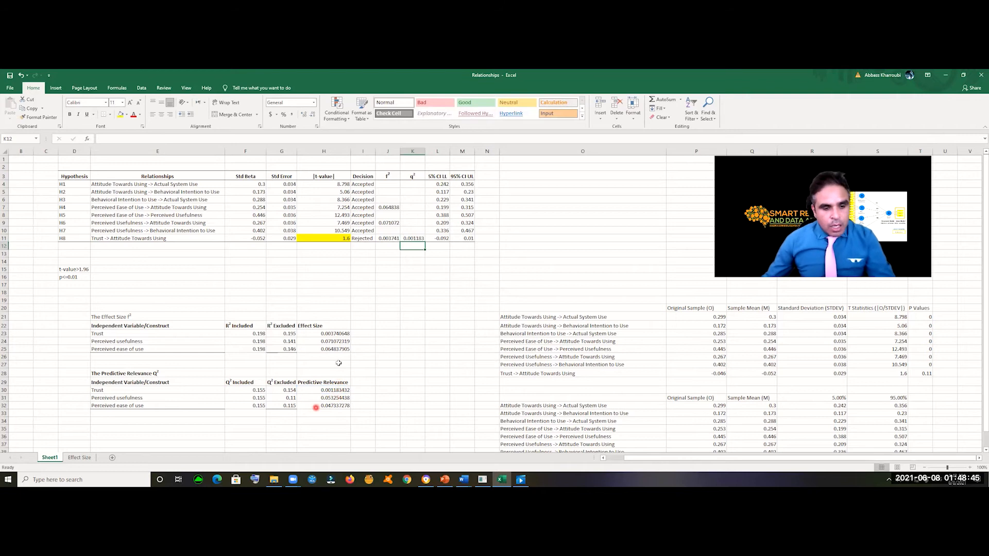
# Link the q² cell of hypothesis H6, Perceived Usefulness -> Attitude Towards Using, to the Perceived usefulness Predictive Relevance in cell H31
pyautogui.click(417, 222)
pyautogui.write('=')
pyautogui.click(335, 398)
pyautogui.press('Return')
# Enter =H30 as the q² of hypothesis H4, Perceived Ease of Use -> Attitude Towards Using
pyautogui.press('Up')
pyautogui.press('Up')
pyautogui.press('Up')
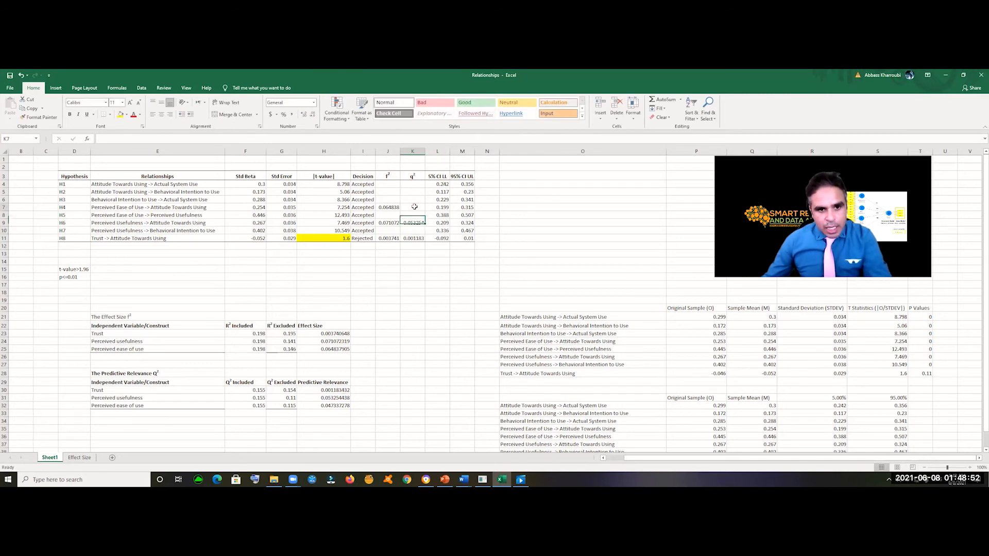
pyautogui.write('=')
pyautogui.click(325, 390)
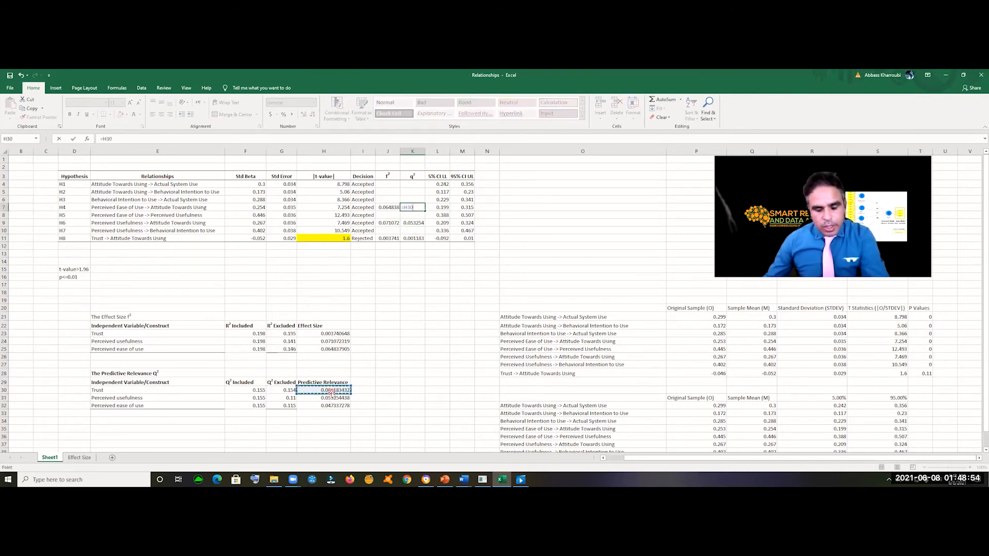
pyautogui.press('Return')
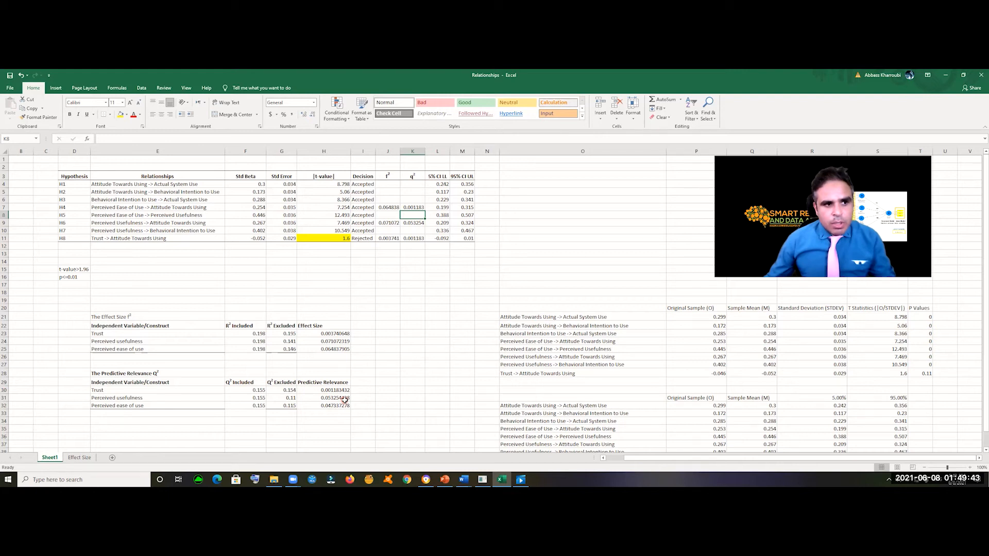
# Link the q² cell of hypothesis H4, Perceived Ease of Use -> Attitude Towards Using, to the Perceived ease of use Predictive Relevance in cell H32
pyautogui.click(416, 205)
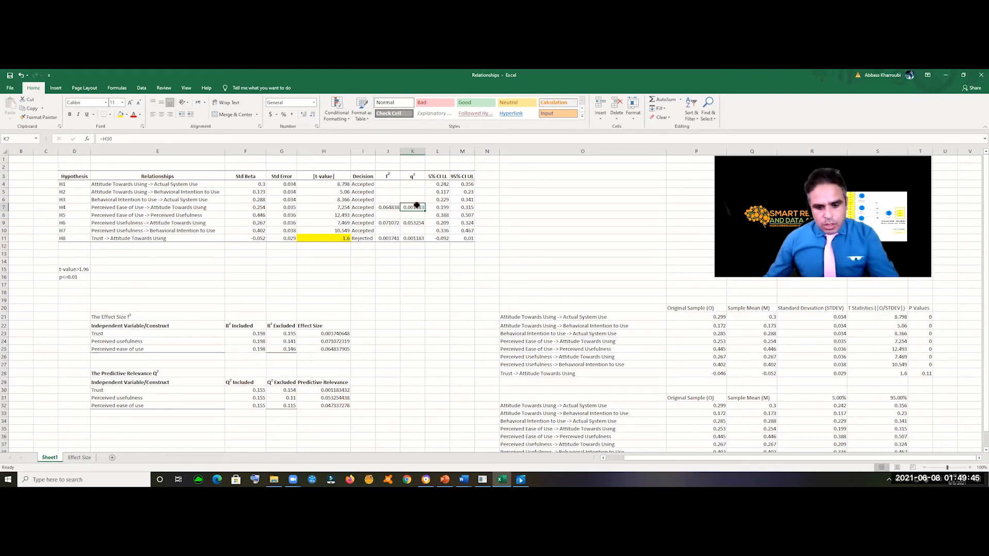
pyautogui.write('=')
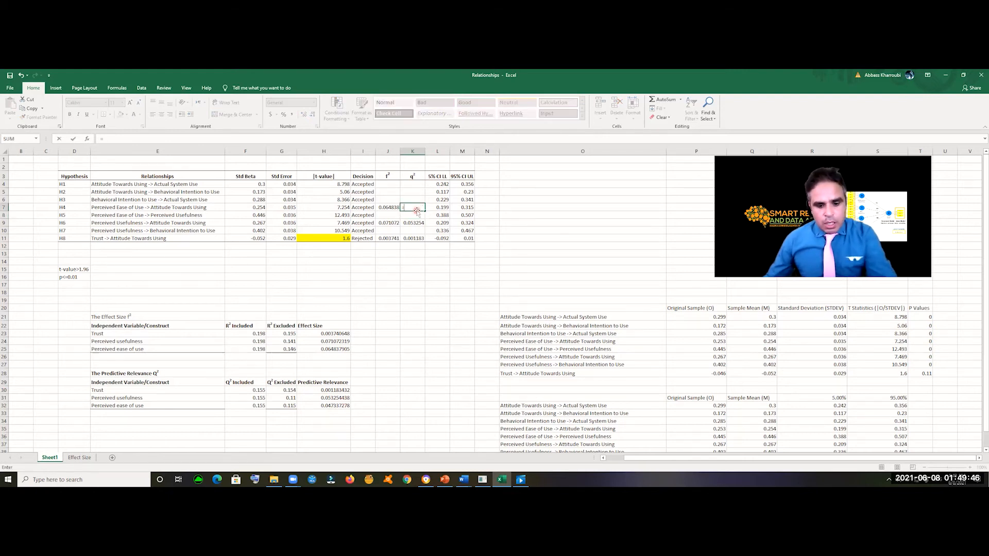
pyautogui.click(337, 406)
pyautogui.press('Return')
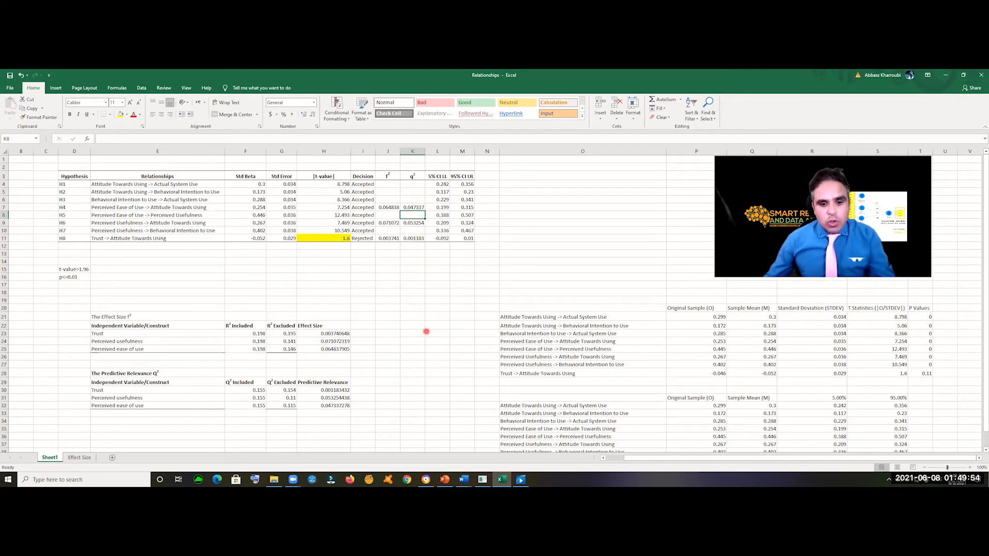
# Switch to PowerPoint, read the slide on predictive relevance in relation to t-value and Std beta, and return to Excel
pyautogui.click(445, 480)
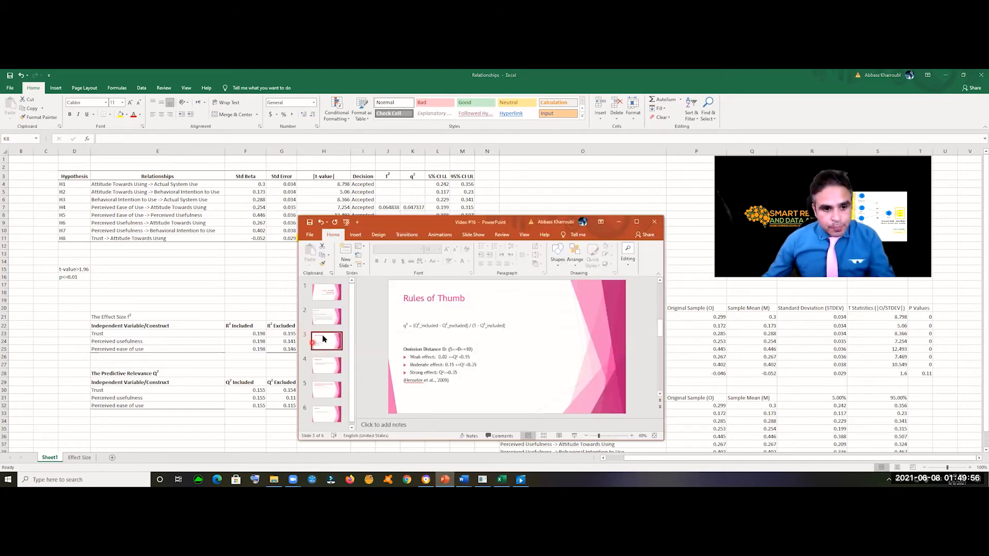
pyautogui.click(326, 315)
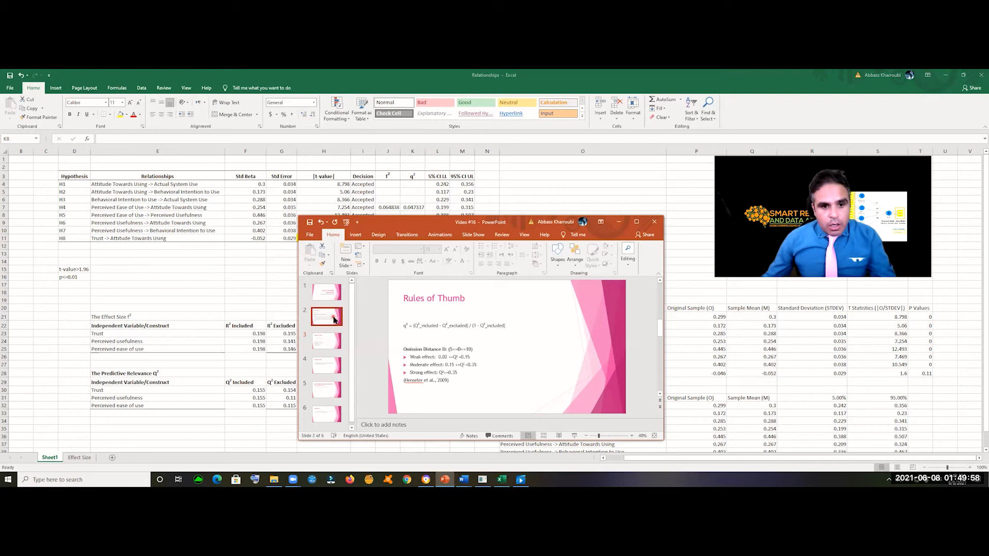
pyautogui.click(332, 368)
pyautogui.click(330, 386)
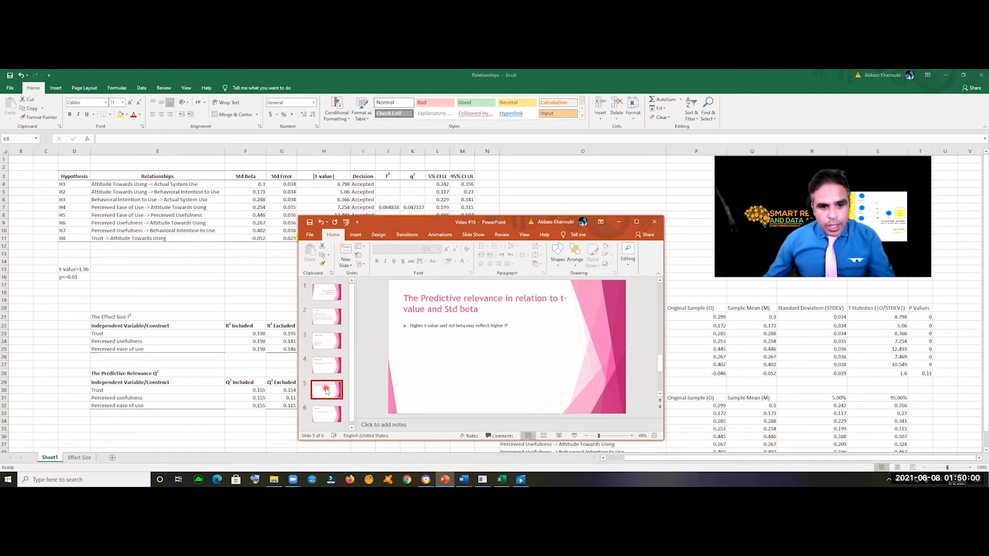
pyautogui.click(468, 329)
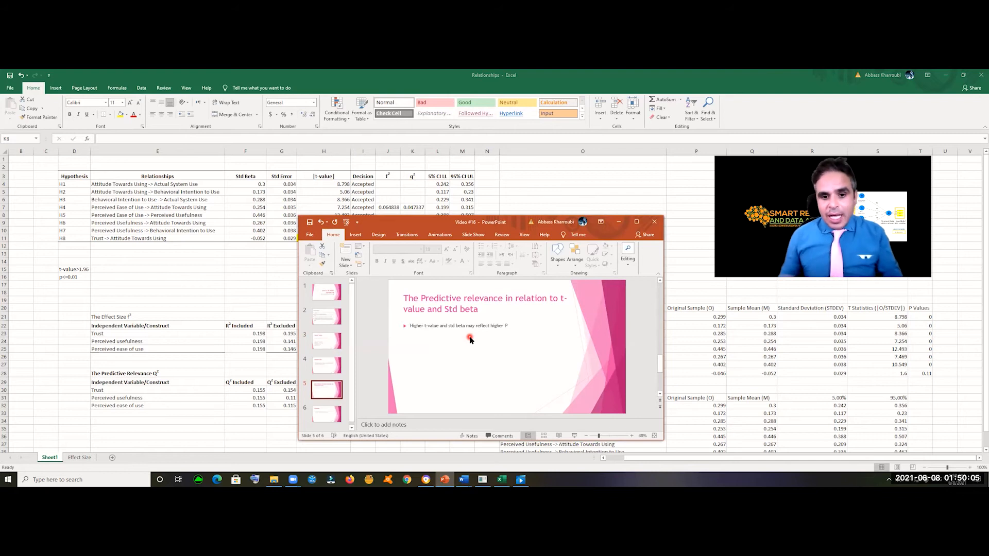
pyautogui.hotkey('alt', 'Tab')
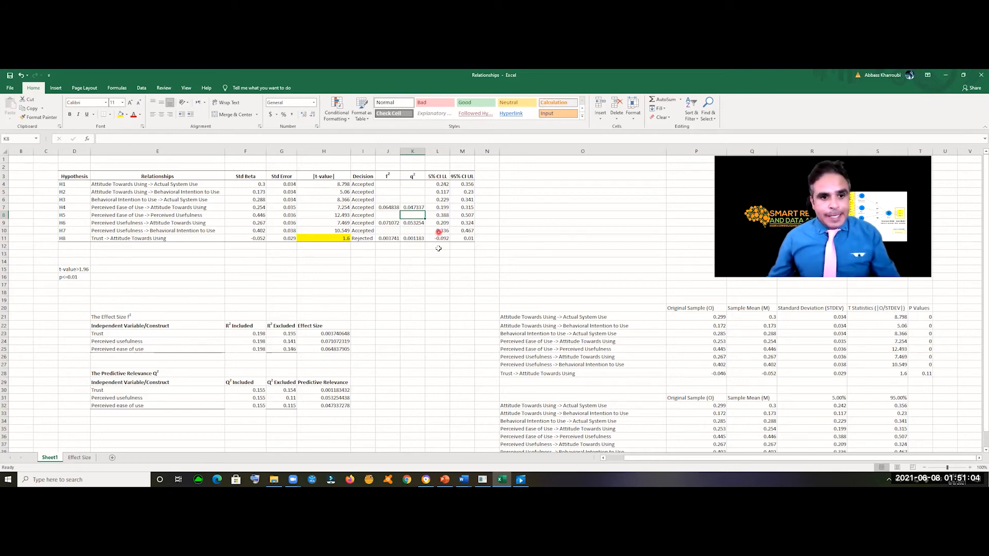
# Copy the hypothesis results table, D3:M11, and select the empty cell P2
pyautogui.moveTo(72, 177); pyautogui.dragTo(462, 247)
pyautogui.hotkey('ctrl', 'c')
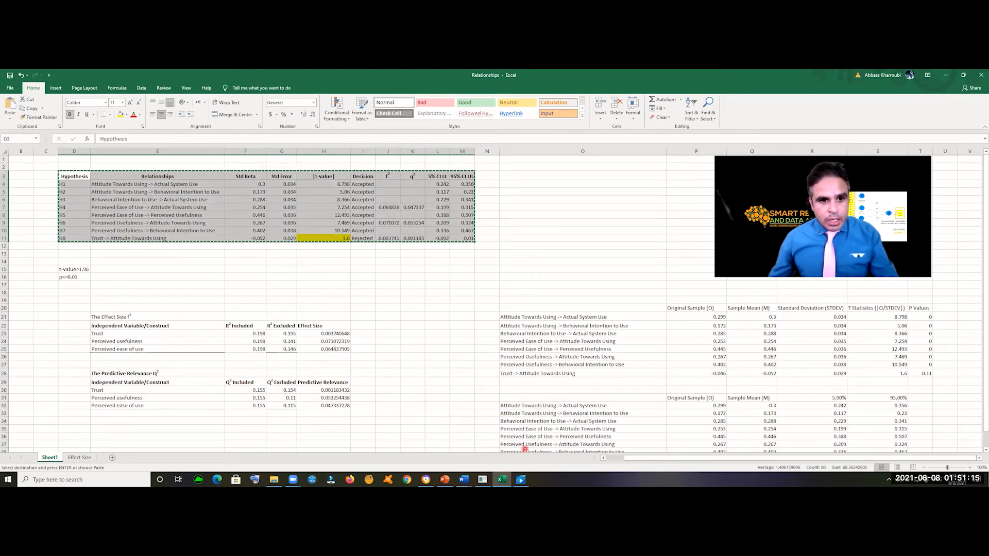
pyautogui.click(561, 466)
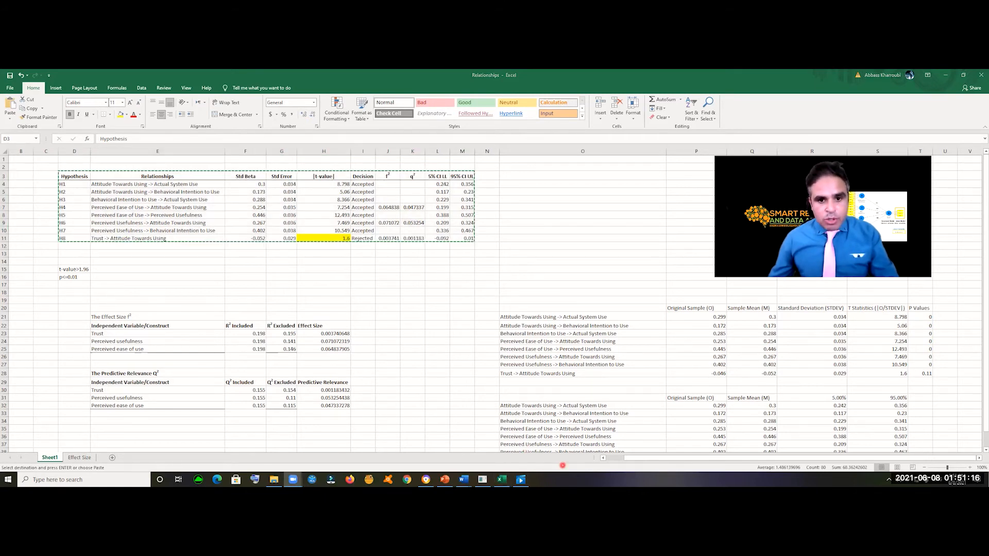
pyautogui.click(462, 416)
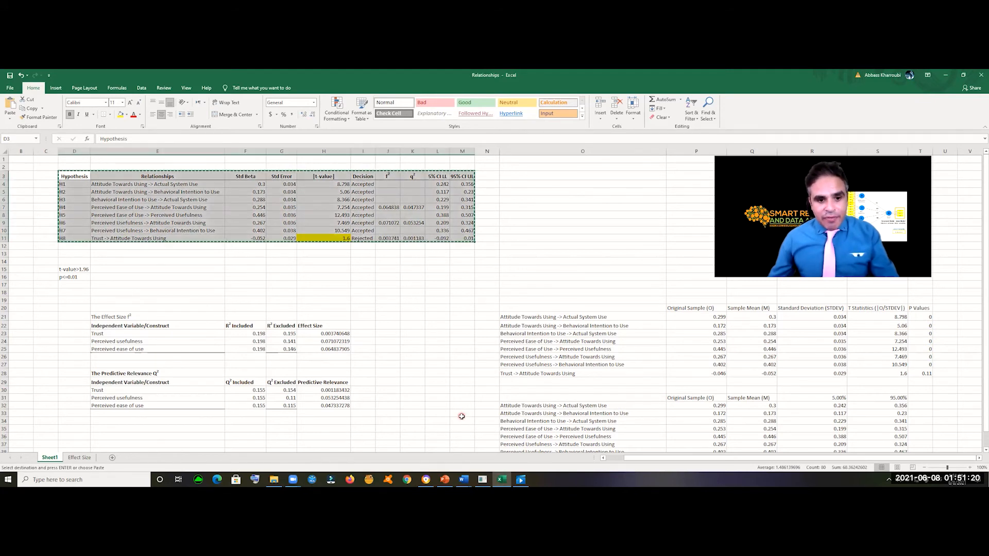
pyautogui.click(689, 168)
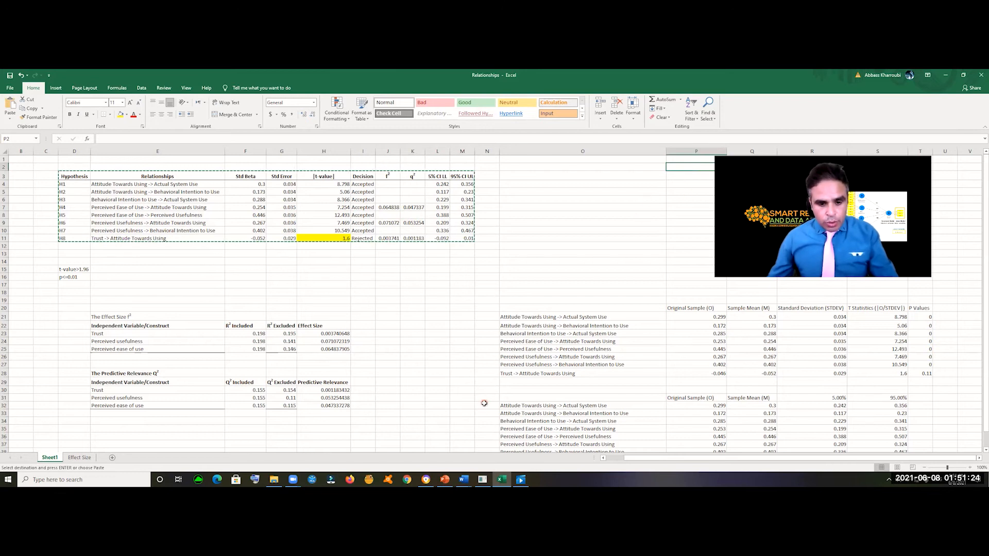
# Switch to the Reporting results document in Word and place the cursor on the last page above the p-value and effect size notes
pyautogui.click(482, 479)
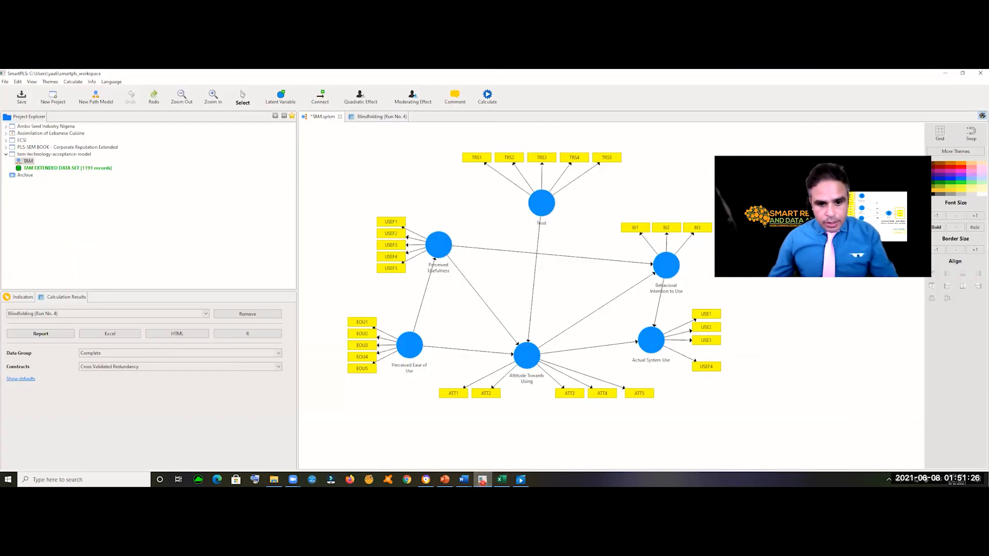
pyautogui.moveTo(464, 479)
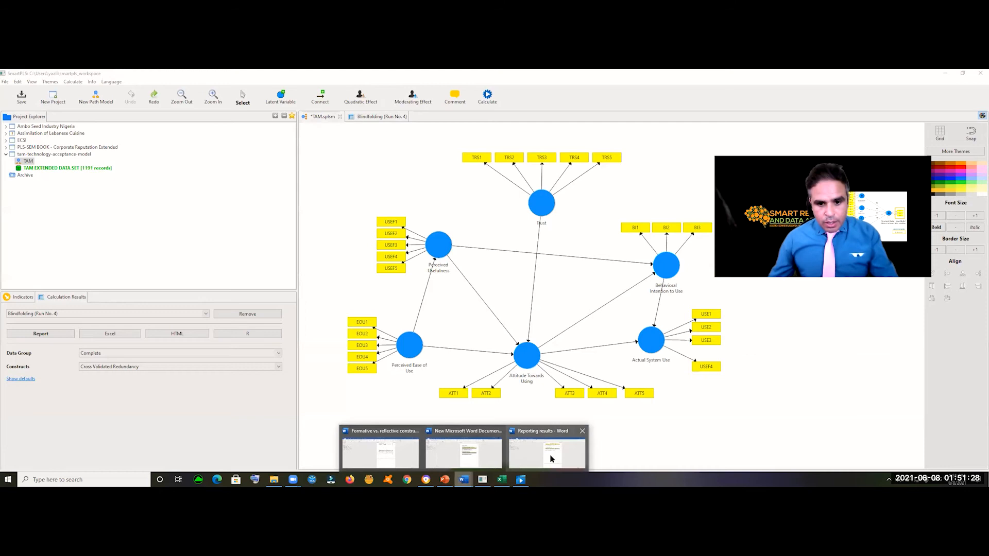
pyautogui.click(548, 457)
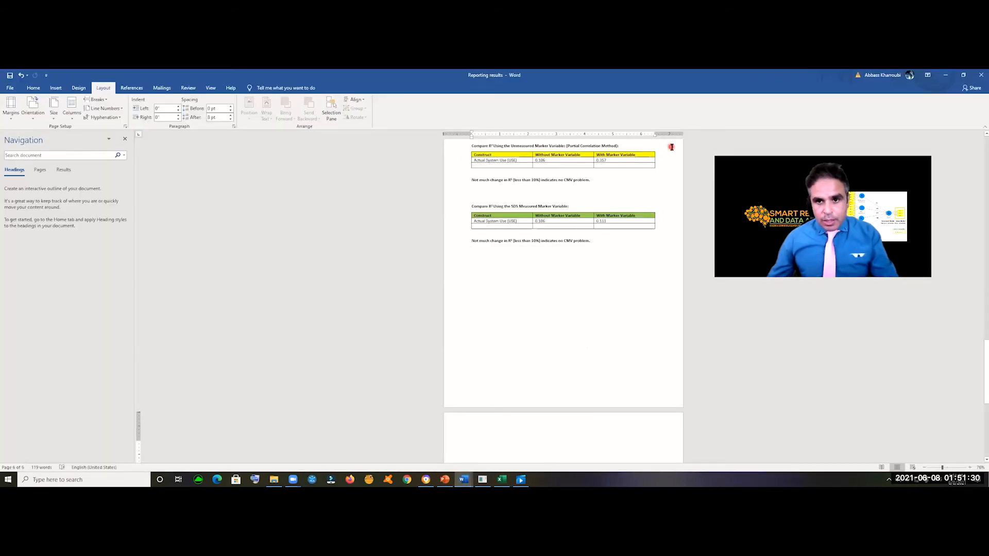
pyautogui.click(570, 399)
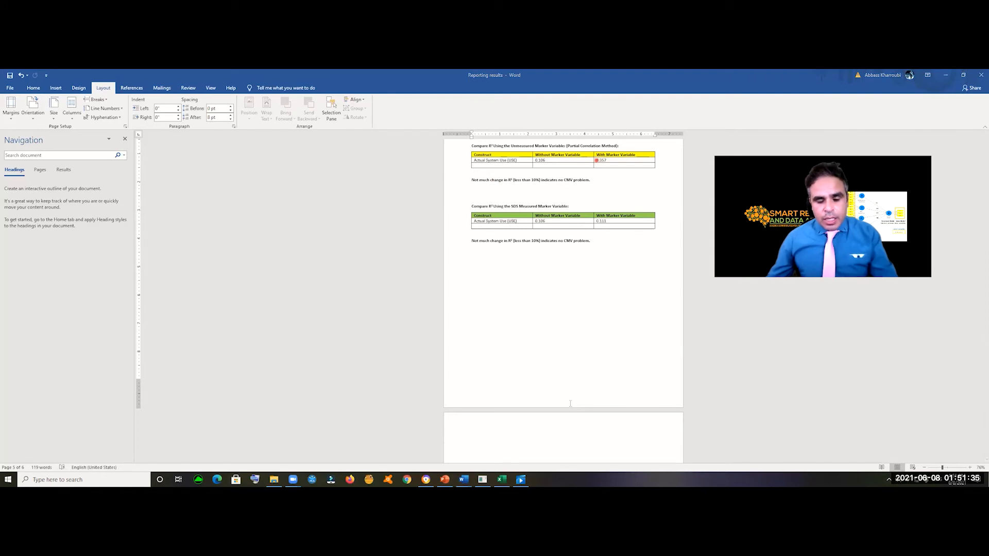
pyautogui.scroll(-5, 543, 381)
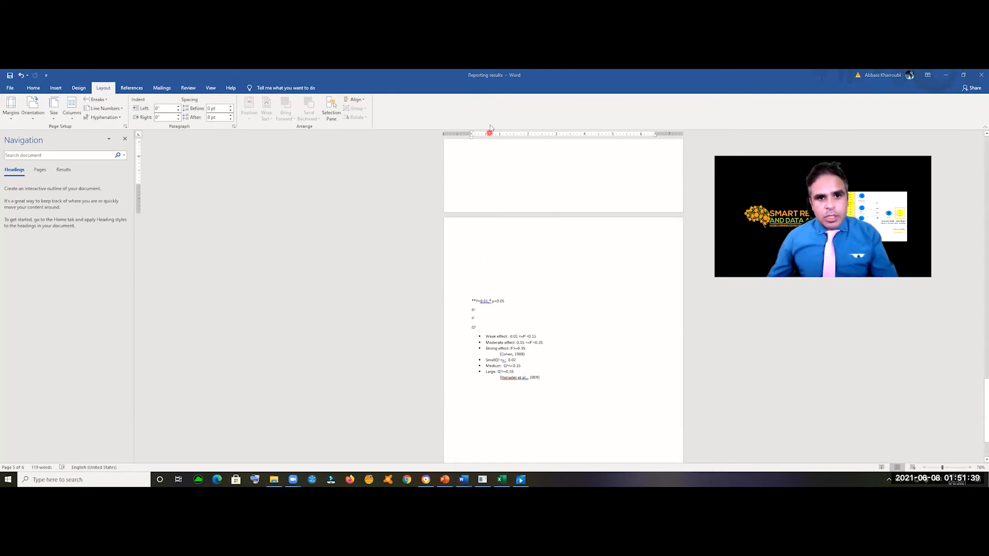
pyautogui.click(489, 275)
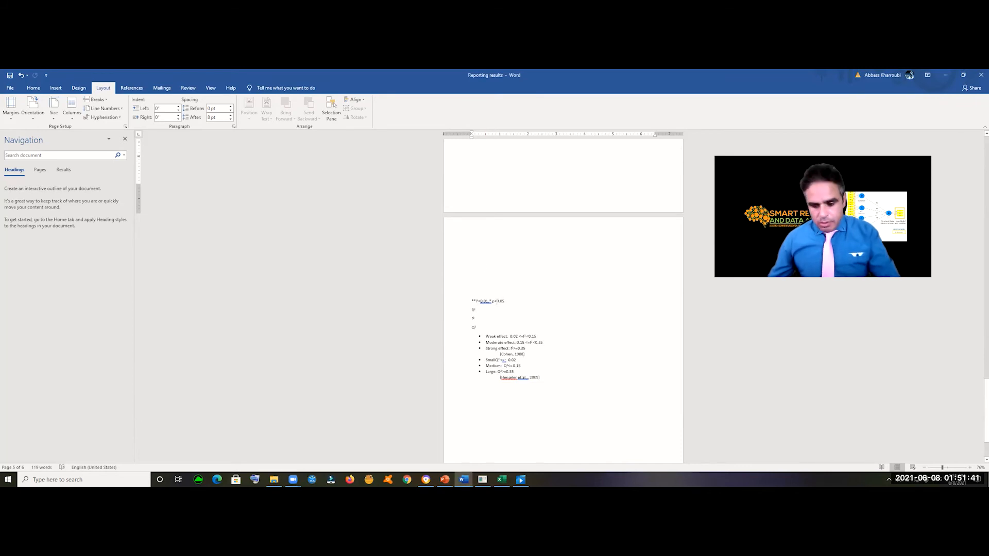
# Insert four blank lines above the p-value and effect size notes on the last page
pyautogui.press('Return')
pyautogui.press('Return')
pyautogui.press('Return')
pyautogui.press('Return')
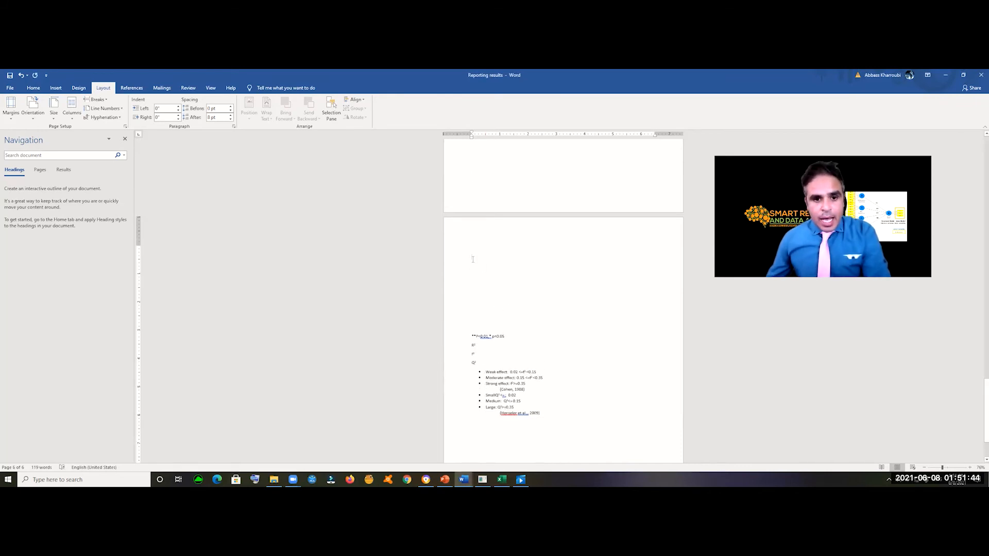
pyautogui.scroll(1, 527, 318)
pyautogui.scroll(5, 567, 329)
pyautogui.scroll(-6, 565, 334)
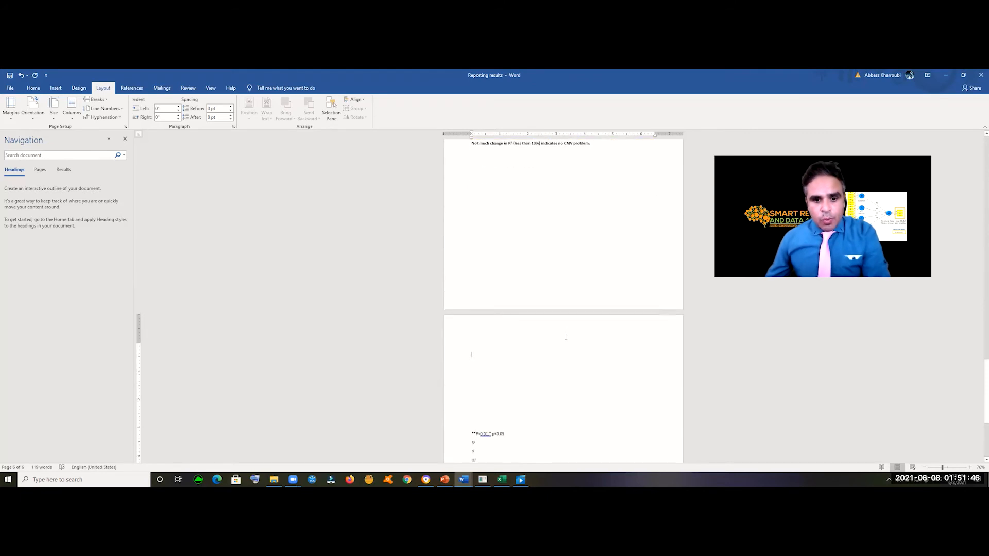
pyautogui.scroll(-2, 566, 336)
pyautogui.scroll(2, 567, 335)
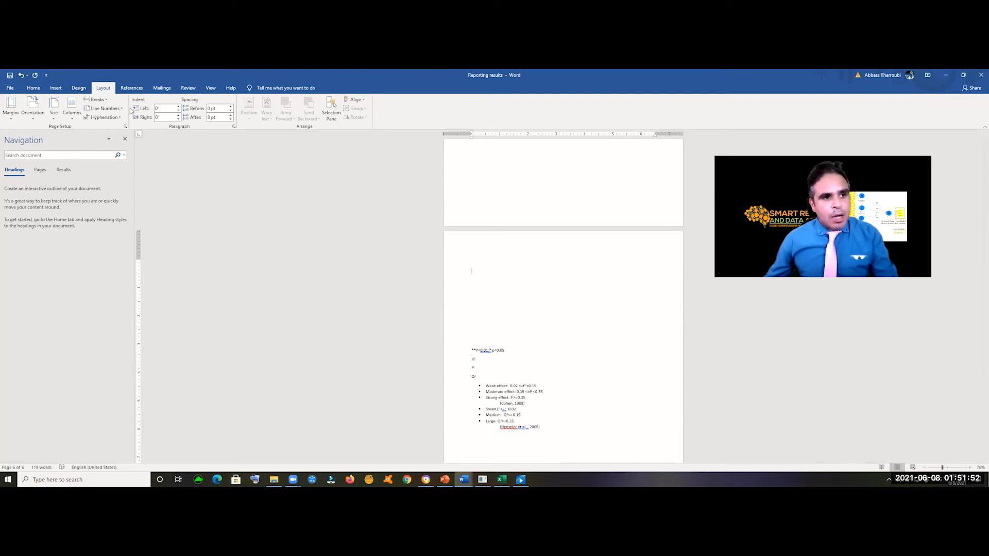
# Set the page orientation of this section to Landscape
pyautogui.click(125, 127)
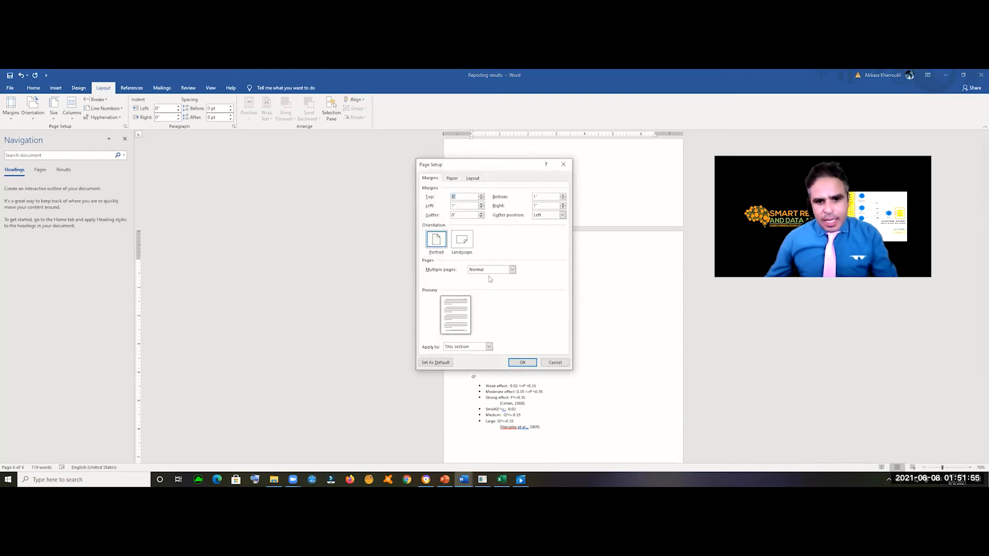
pyautogui.click(463, 242)
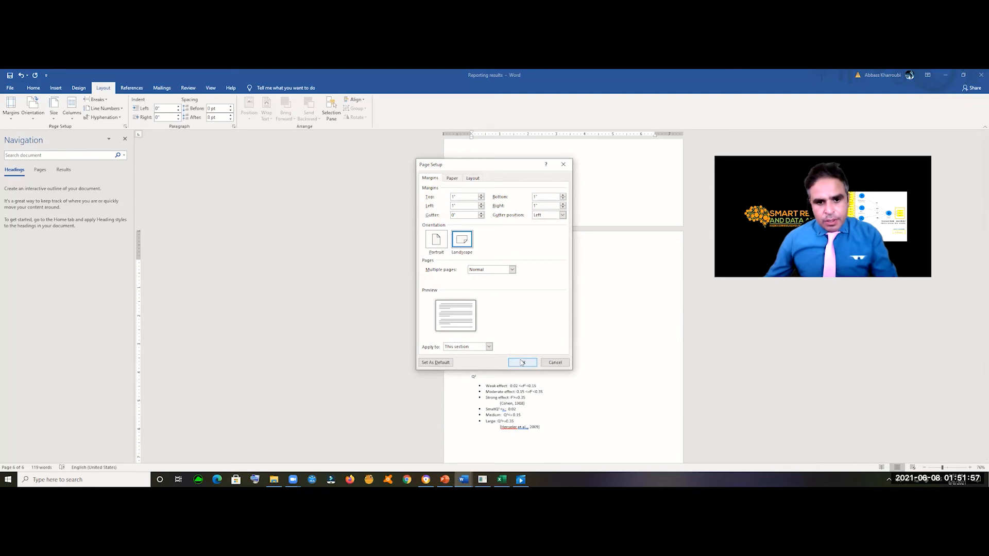
pyautogui.click(523, 362)
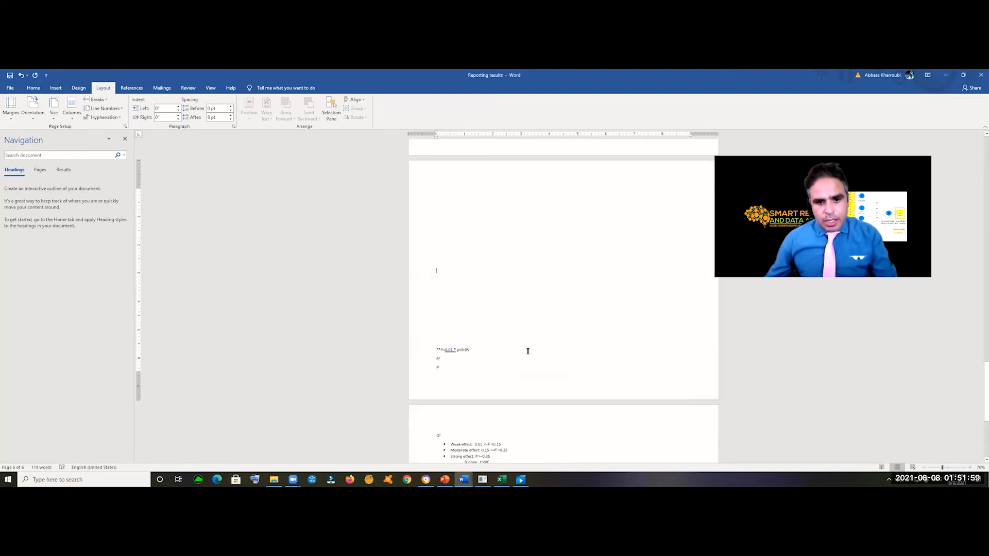
# Delete the surplus blank lines above the notes on the landscape page
pyautogui.press('BackSpace')
pyautogui.press('BackSpace')
pyautogui.press('BackSpace')
pyautogui.press('BackSpace')
pyautogui.press('BackSpace')
pyautogui.press('BackSpace')
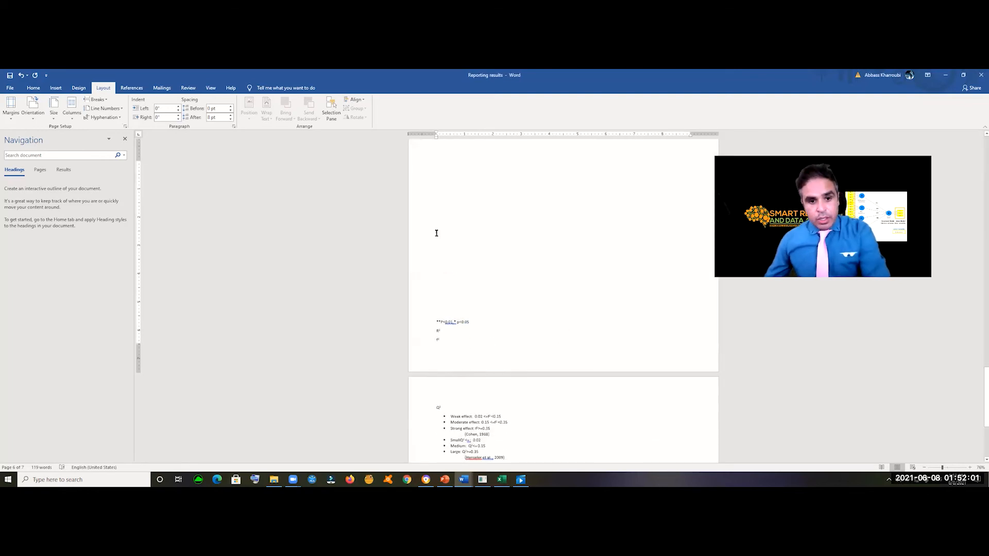
pyautogui.press('BackSpace')
pyautogui.press('BackSpace')
pyautogui.press('BackSpace')
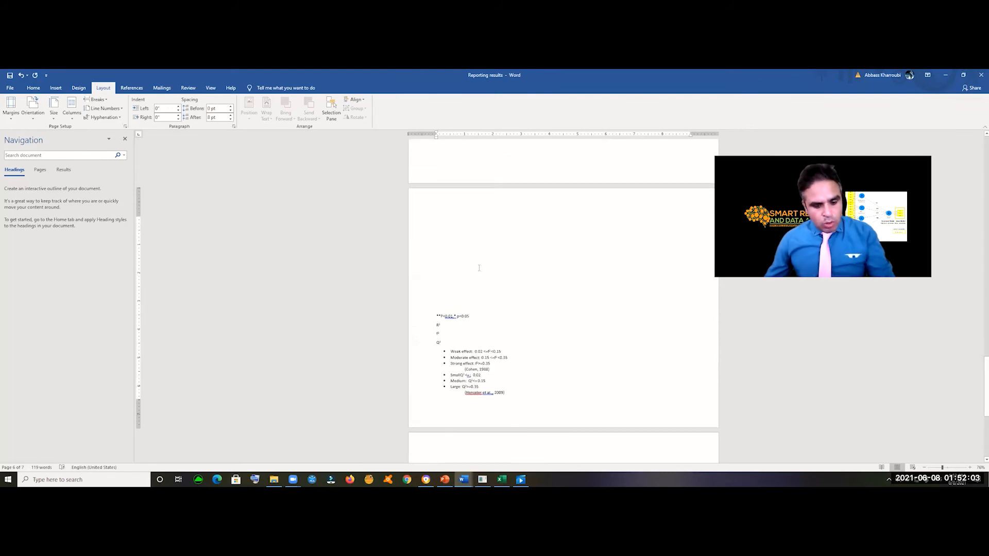
# Paste the copied hypothesis results table at the top of the landscape page and resize it and its Hypothesis column to fit the page
pyautogui.hotkey('ctrl', 'v')
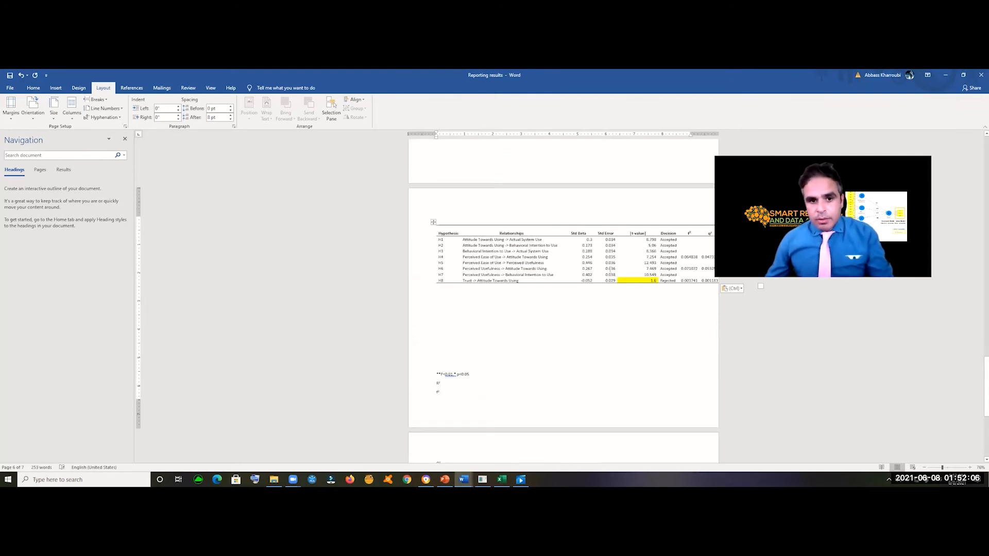
pyautogui.moveTo(760, 285); pyautogui.dragTo(684, 287)
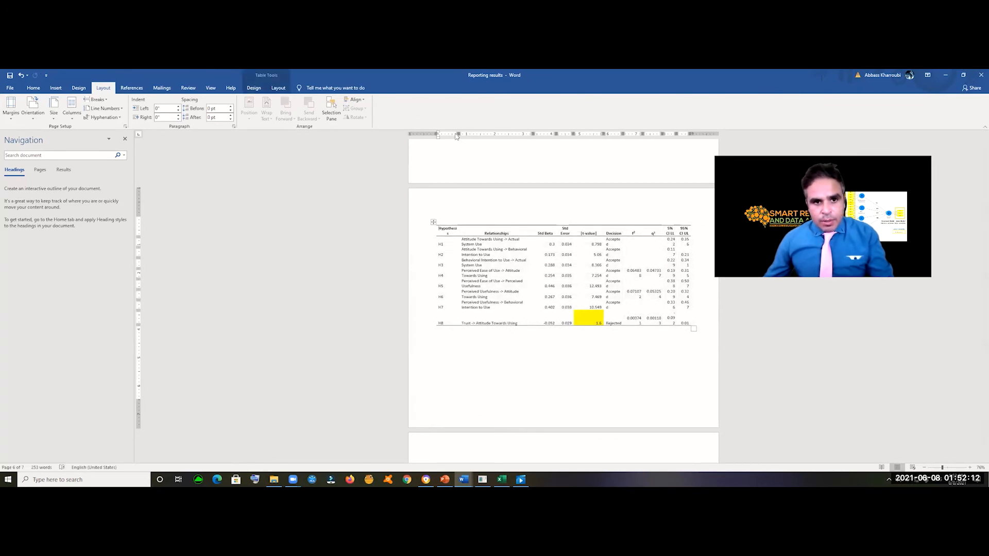
pyautogui.moveTo(457, 134); pyautogui.dragTo(461, 135)
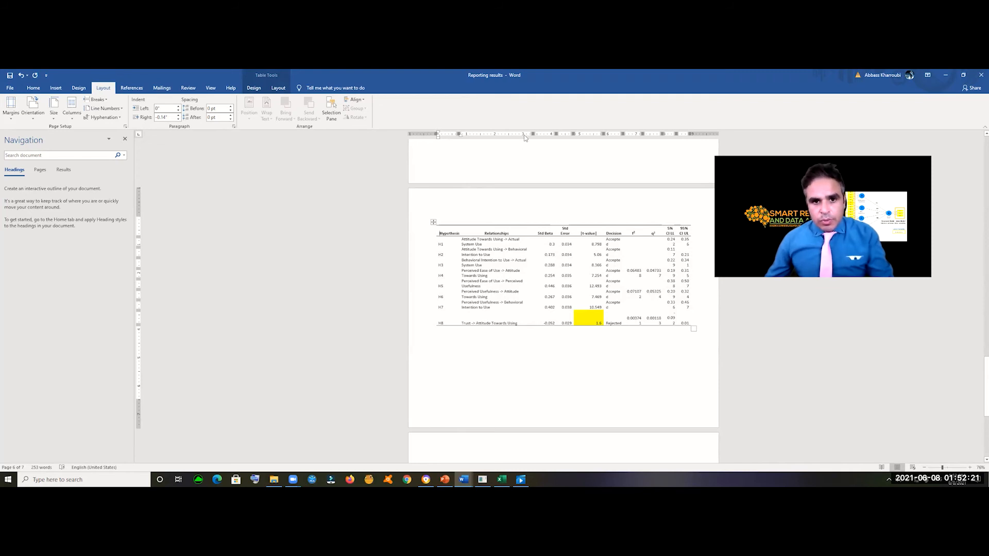
pyautogui.moveTo(694, 328); pyautogui.dragTo(699, 326)
pyautogui.click(644, 358)
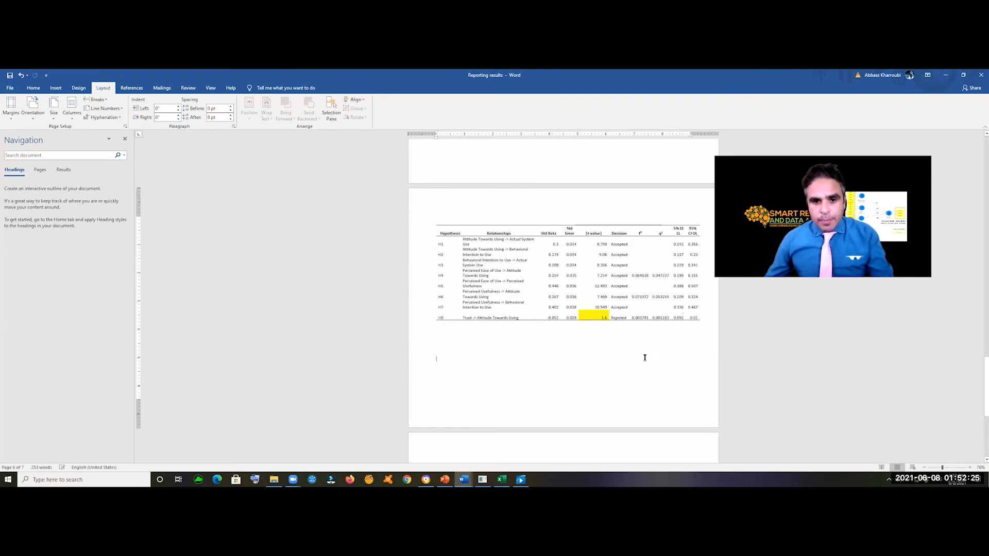
# Add the bold caption "Table 5.7: Direct relationships for hypotheses testing:" above the results table
pyautogui.scroll(1, 645, 357)
pyautogui.click(455, 261)
pyautogui.write('Ta')
pyautogui.write('bel')
pyautogui.press('BackSpace')
pyautogui.press('BackSpace')
pyautogui.write('le 5.7:')
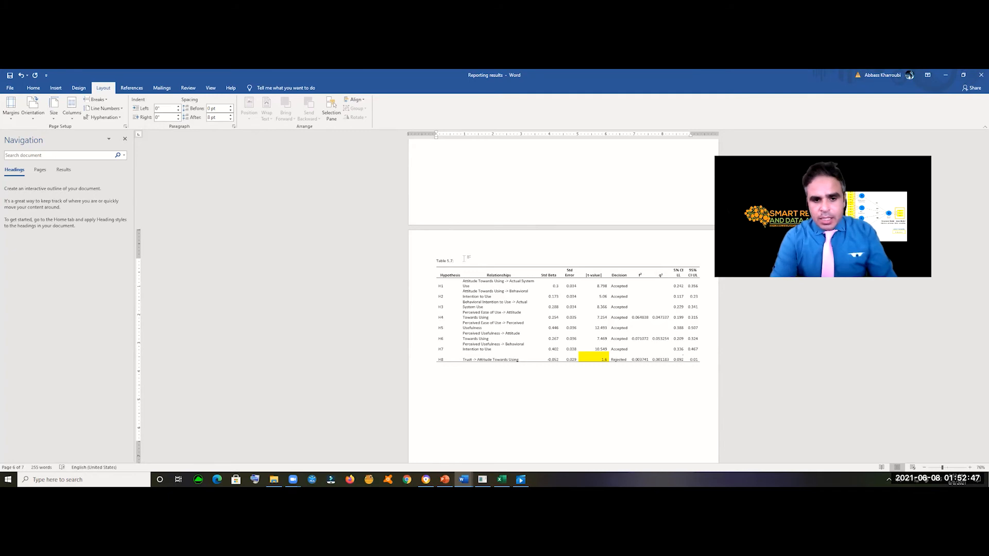
pyautogui.write('Direct relationships for hypothe')
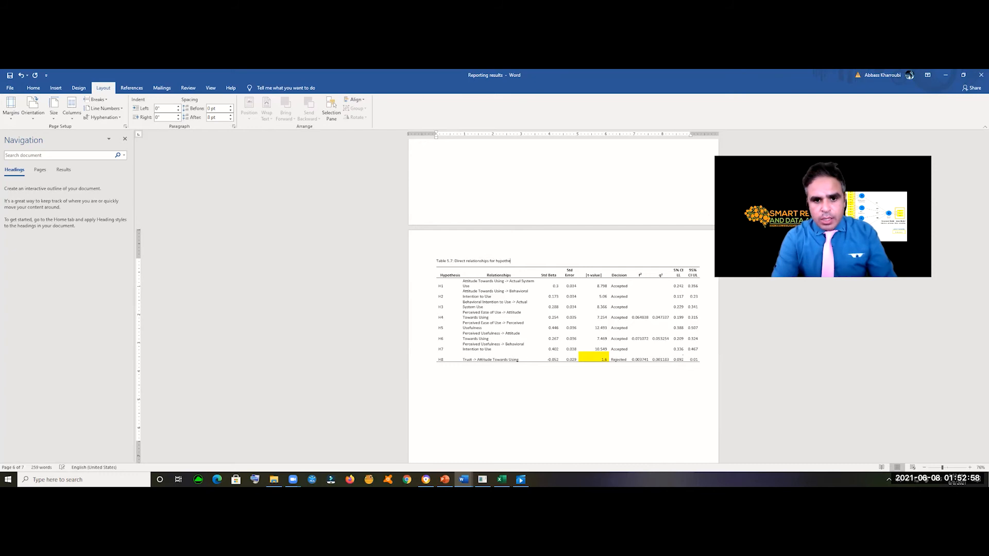
pyautogui.write('s testing:')
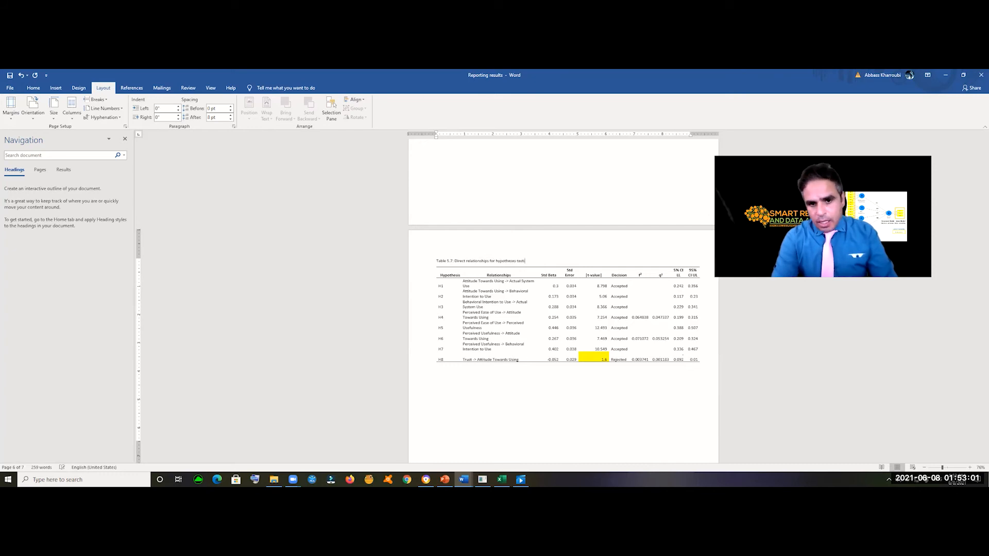
pyautogui.click(411, 261)
pyautogui.click(565, 251)
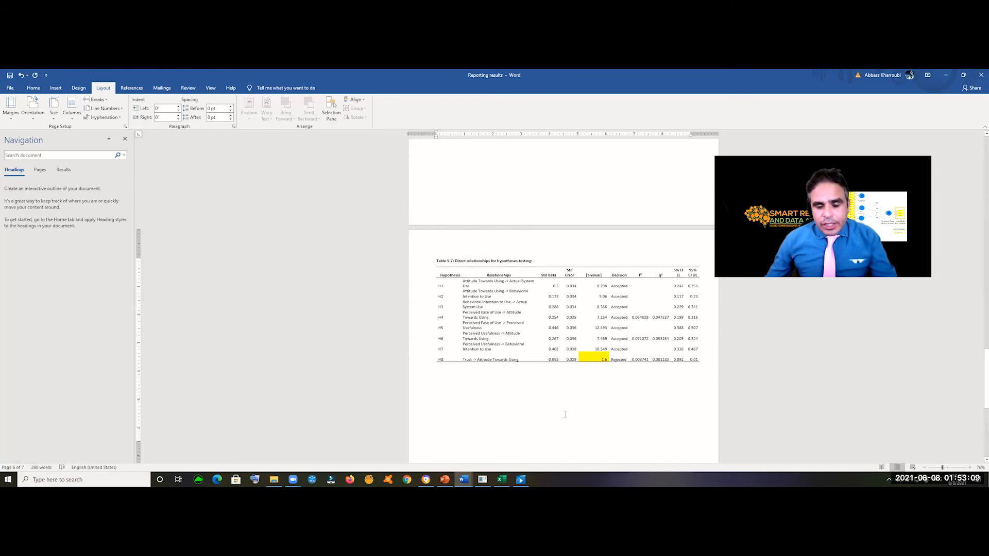
# Delete the blank lines between the results table and the p-value note below it
pyautogui.scroll(-5, 565, 414)
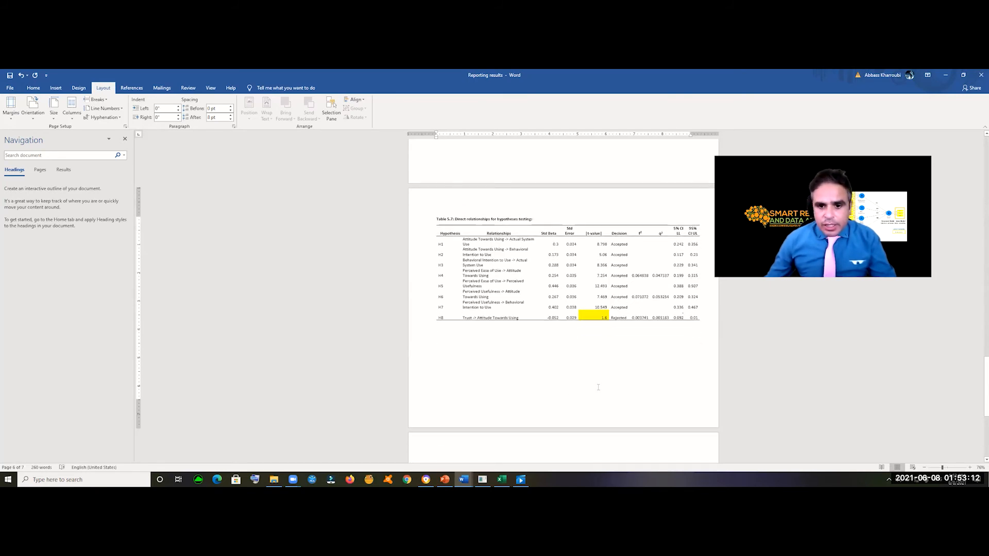
pyautogui.press('Delete')
pyautogui.press('Delete')
pyautogui.press('Delete')
pyautogui.press('Delete')
pyautogui.press('Delete')
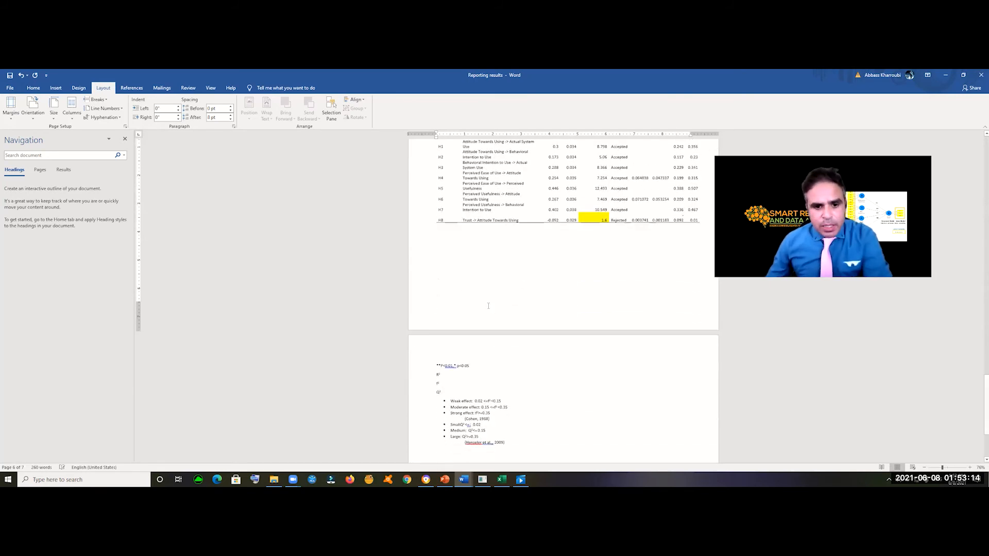
pyautogui.press('BackSpace')
pyautogui.press('BackSpace')
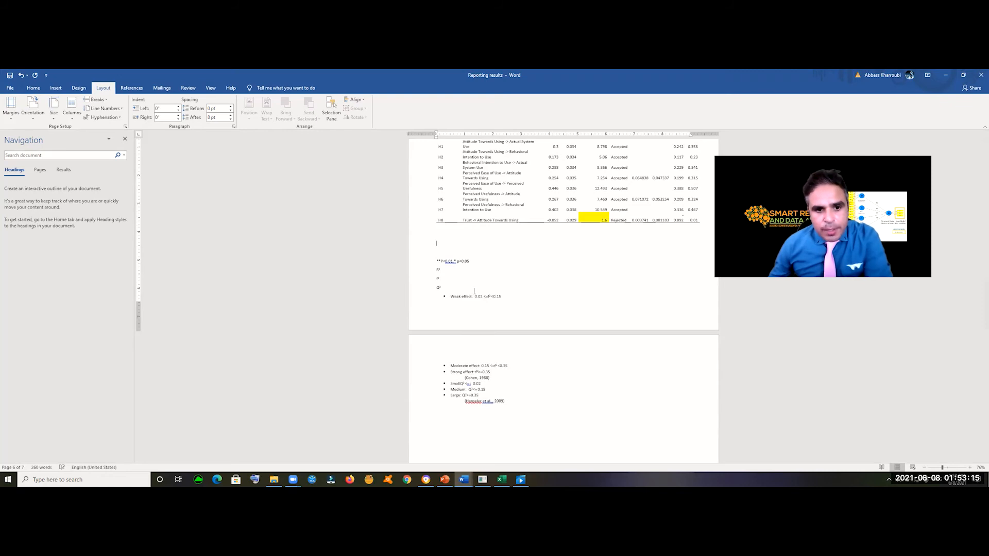
pyautogui.press('BackSpace')
pyautogui.click(455, 243)
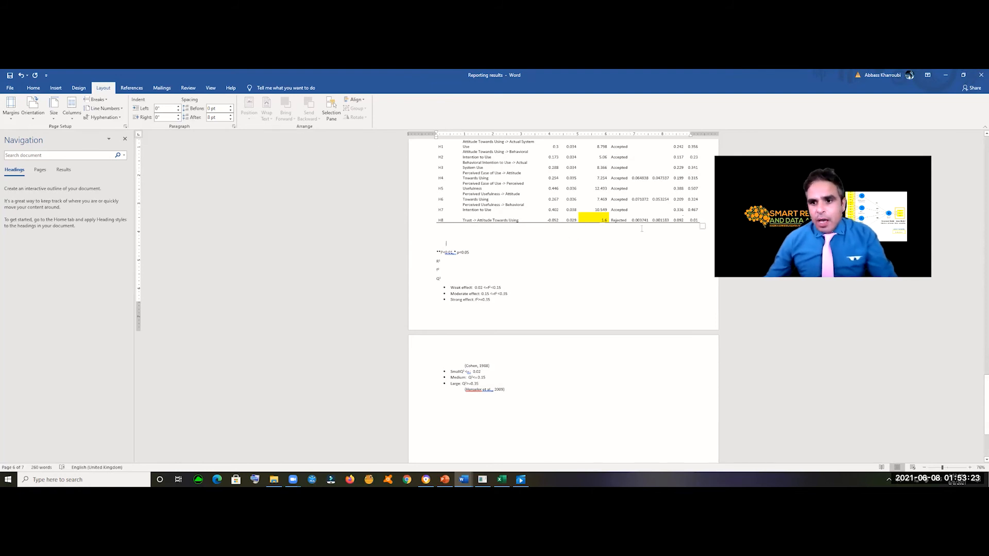
# Set the document zoom to 100% and place the cursor beside the f² note below the table
pyautogui.click(211, 88)
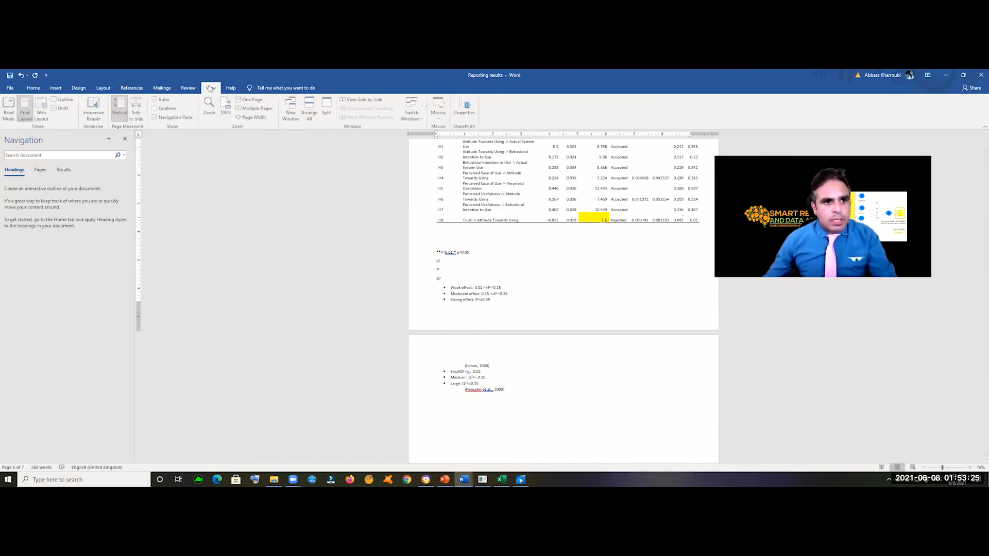
pyautogui.click(226, 113)
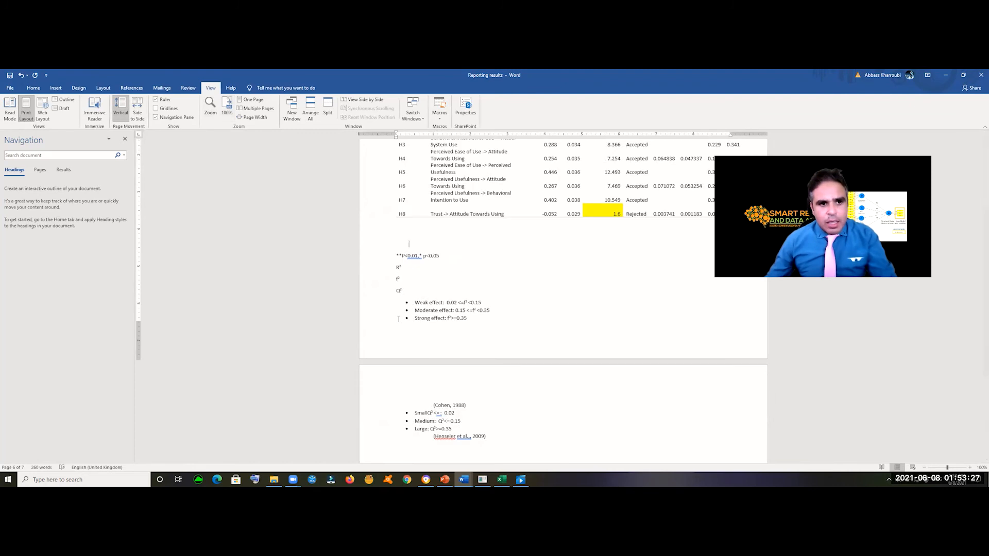
pyautogui.click(328, 146)
pyautogui.click(414, 280)
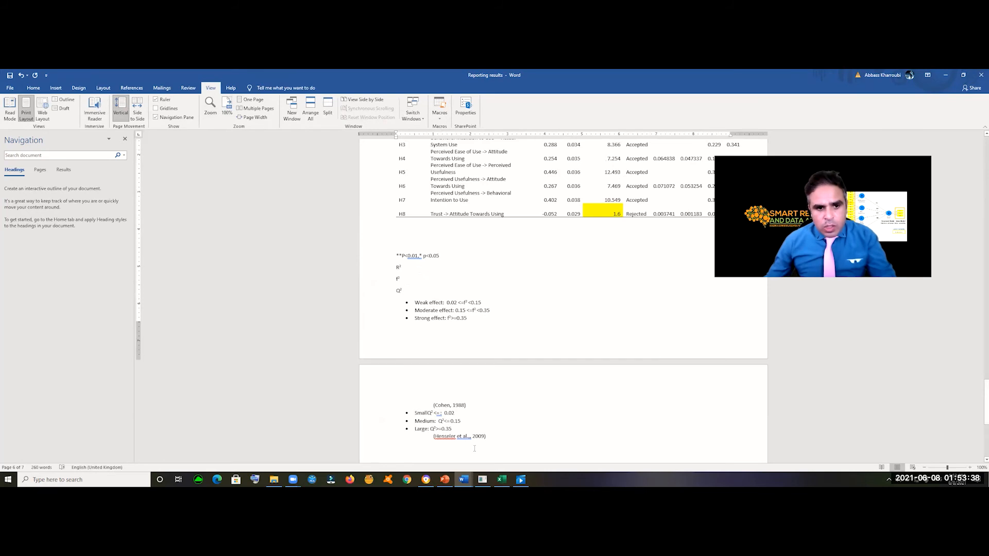
# Switch to the Relationships workbook in Excel and copy the R² Included value of Trust, cell F23
pyautogui.hotkey('alt', 'Tab')
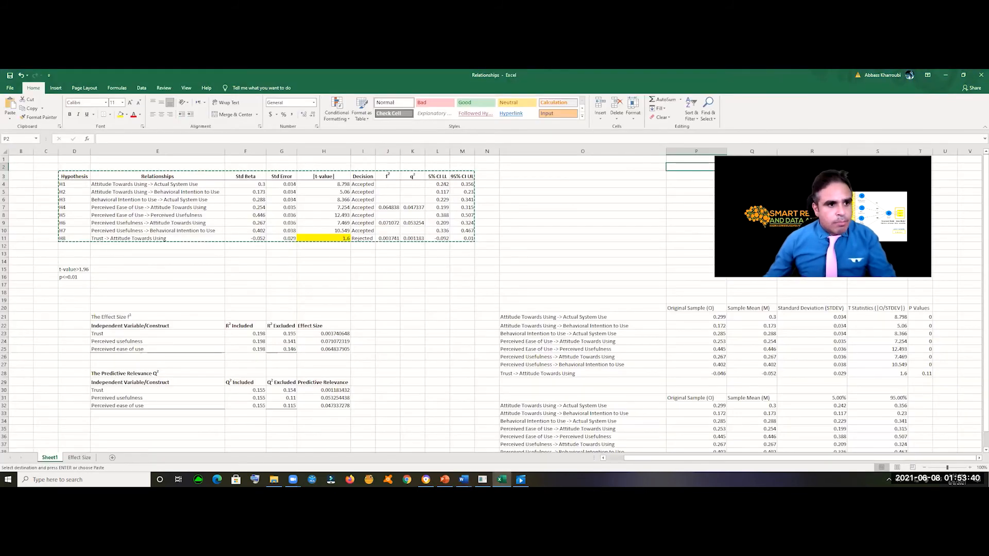
pyautogui.click(551, 177)
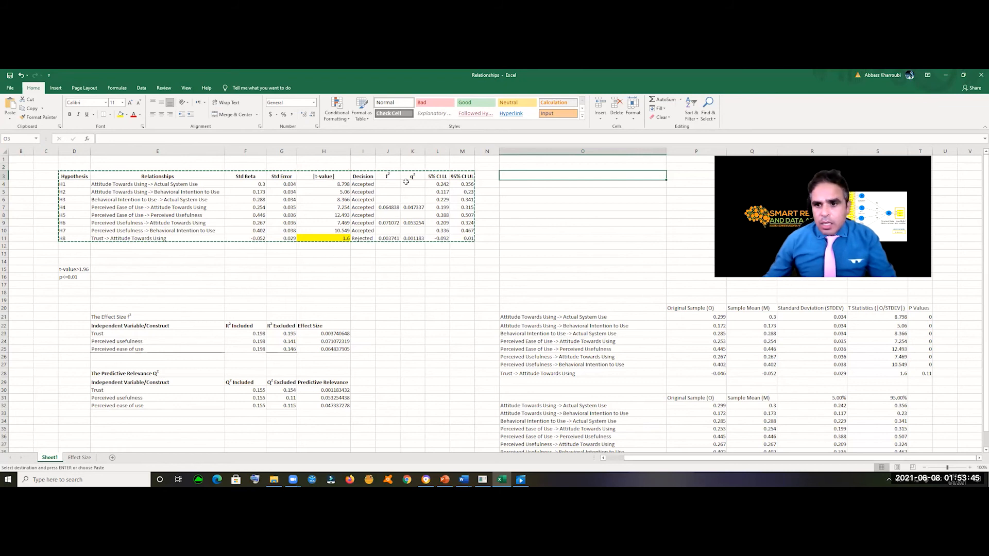
pyautogui.hotkey('alt', 'Tab')
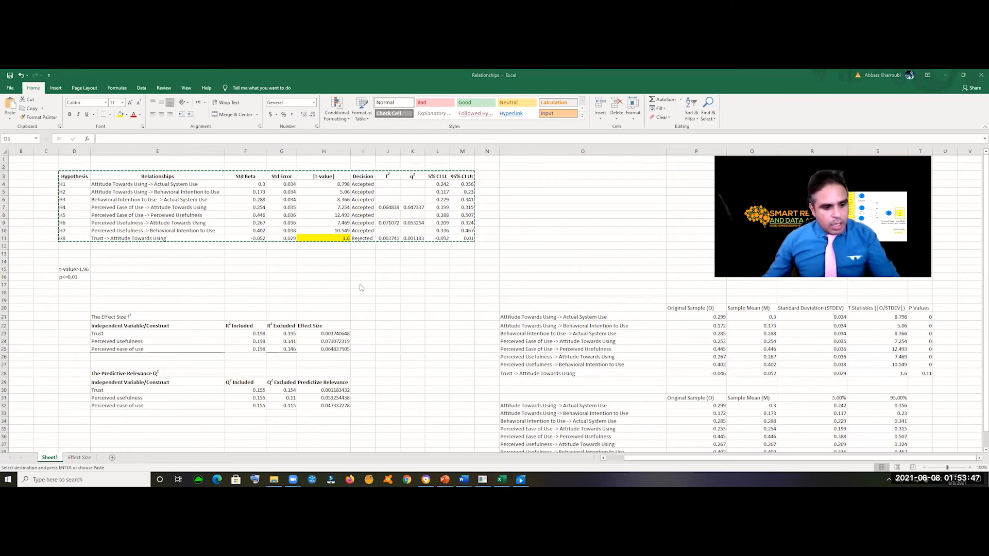
pyautogui.hotkey('alt', 'Tab')
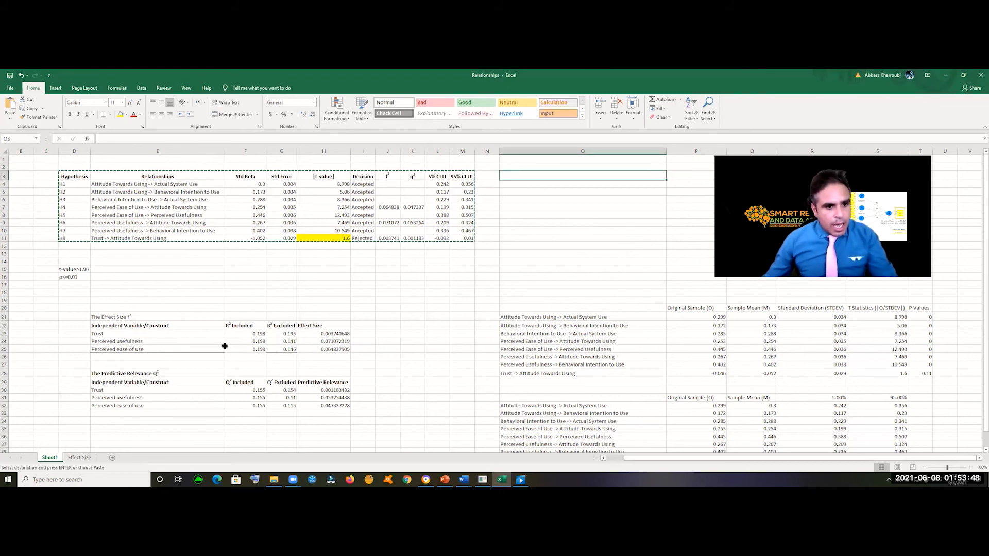
pyautogui.click(260, 334)
pyautogui.rightClick(253, 335)
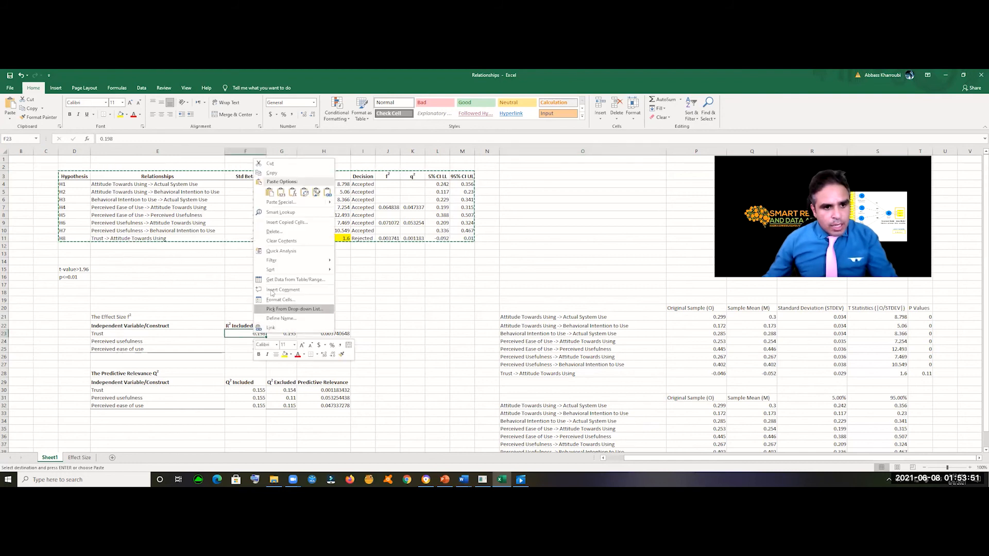
pyautogui.click(277, 183)
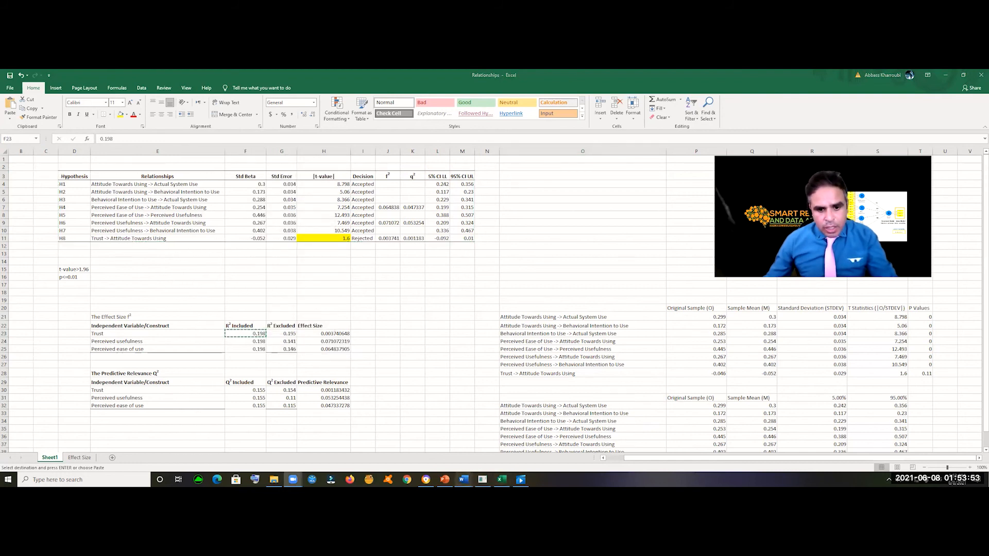
# Return to the Reporting results document in Word, complete the R² note as "R²: 0.198" in normal text, and add a colon after the f² label
pyautogui.moveTo(463, 480)
pyautogui.click(545, 460)
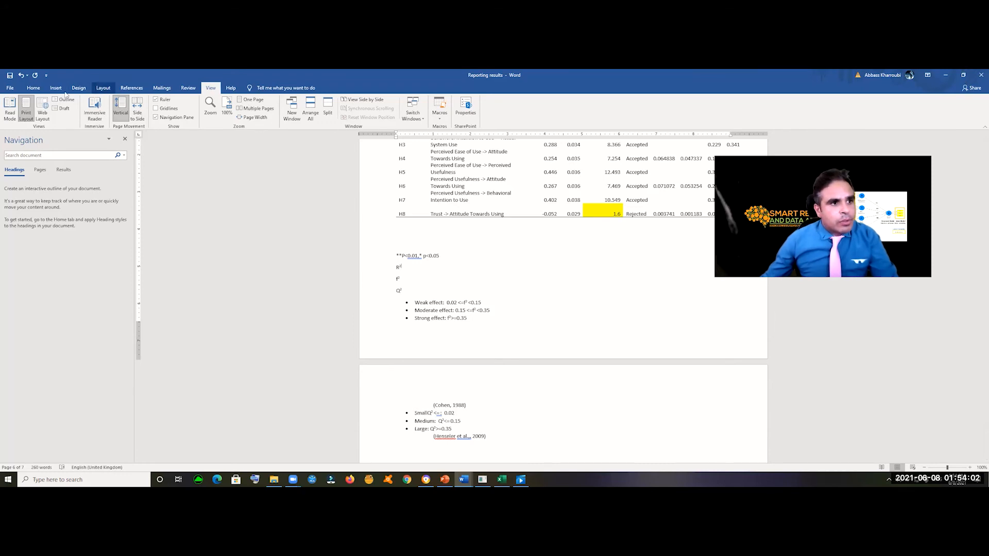
pyautogui.click(33, 88)
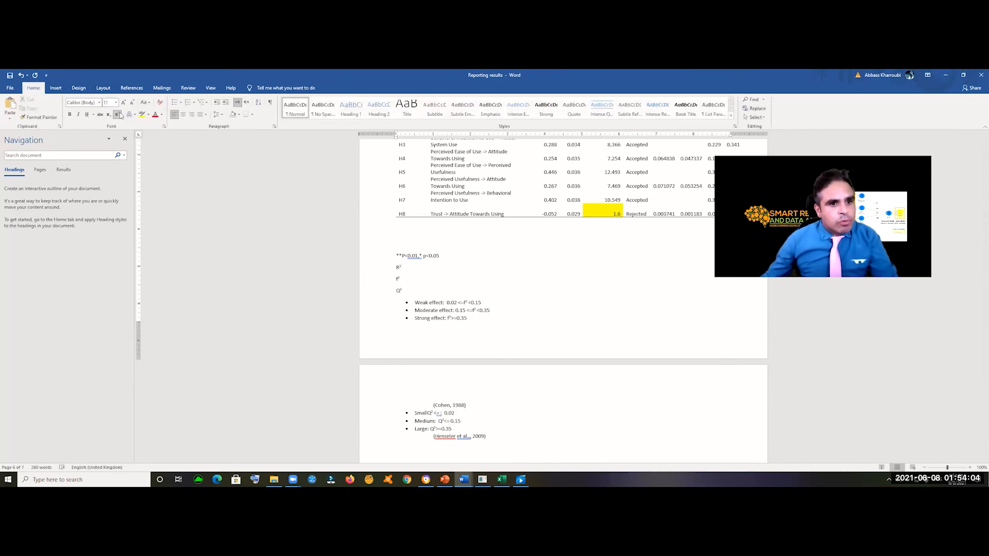
pyautogui.write(':')
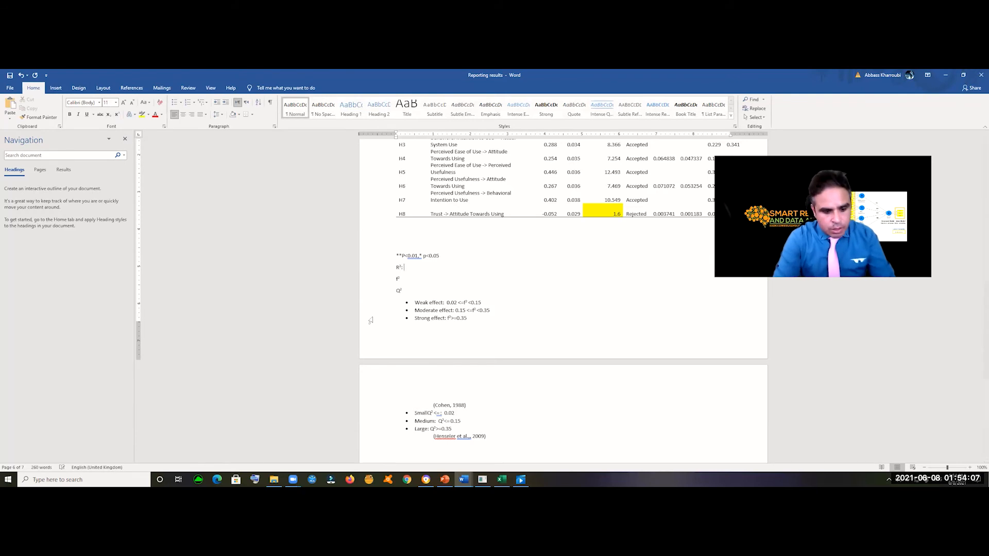
pyautogui.hotkey('ctrl', 'v')
pyautogui.press('BackSpace')
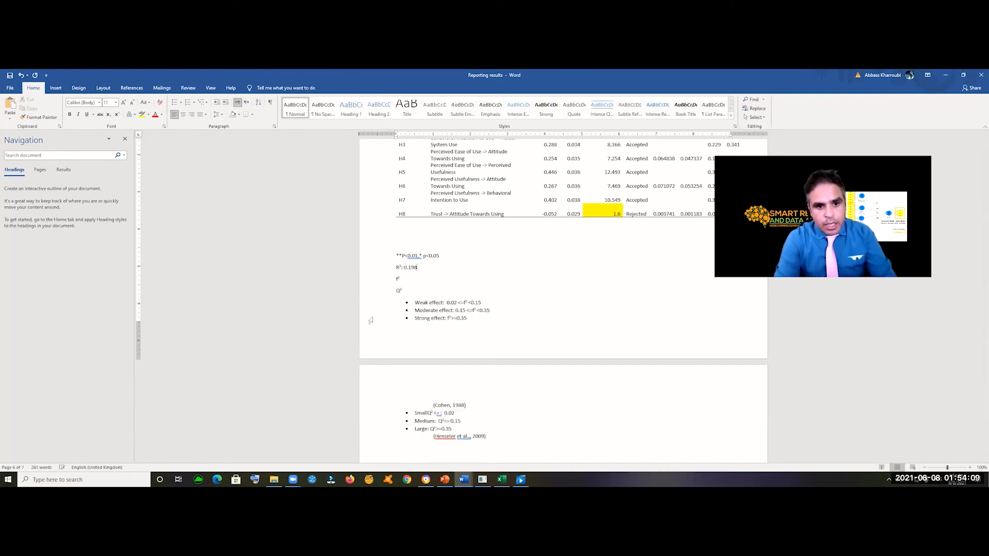
pyautogui.click(409, 281)
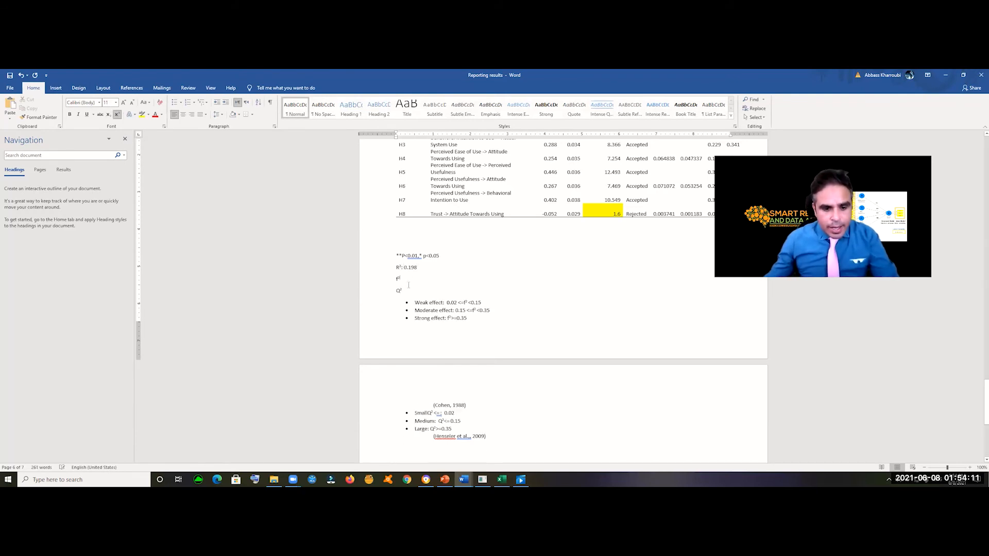
pyautogui.write(':')
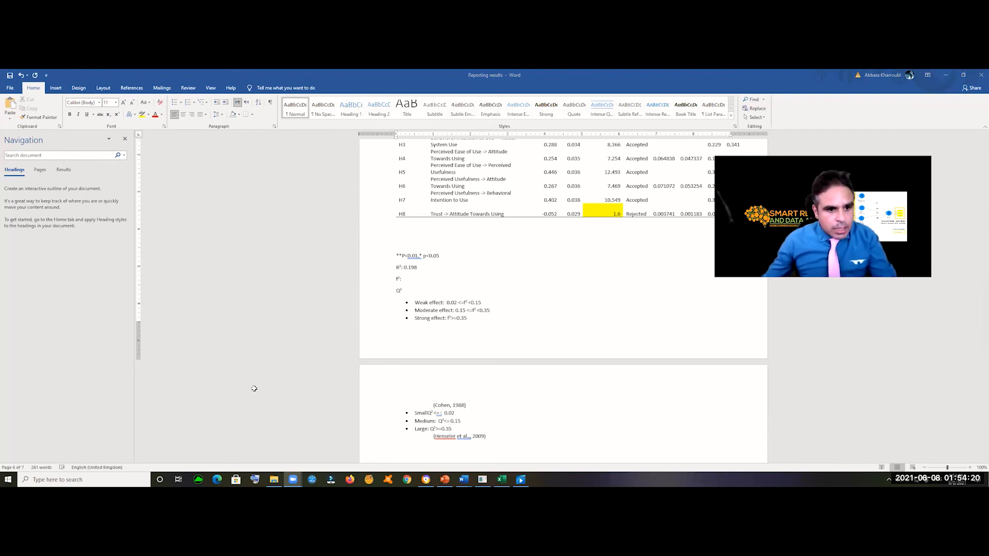
# Switch to the Relationships workbook in Excel and examine the Effect Size values of Trust, Perceived usefulness and Perceived ease of use
pyautogui.hotkey('alt', 'Tab')
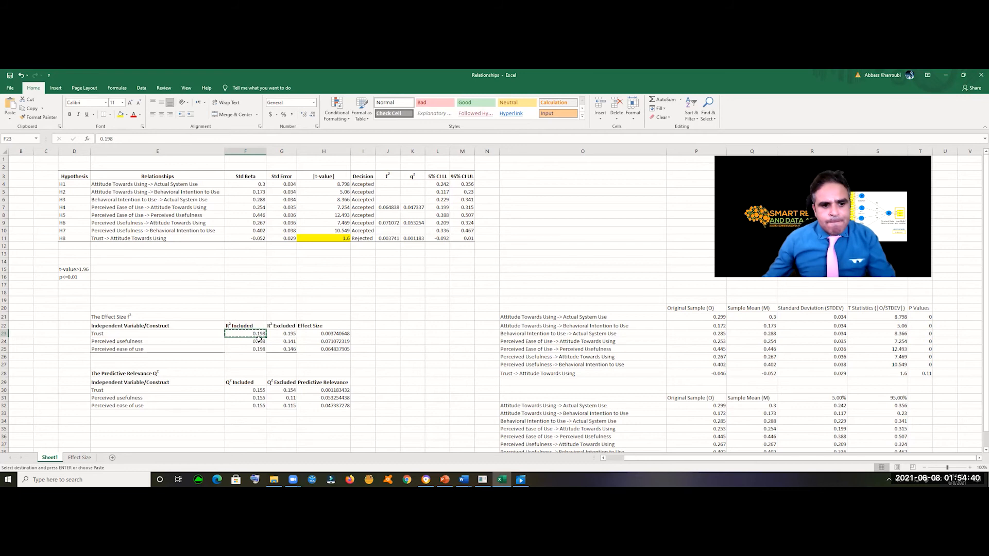
pyautogui.press('alt')
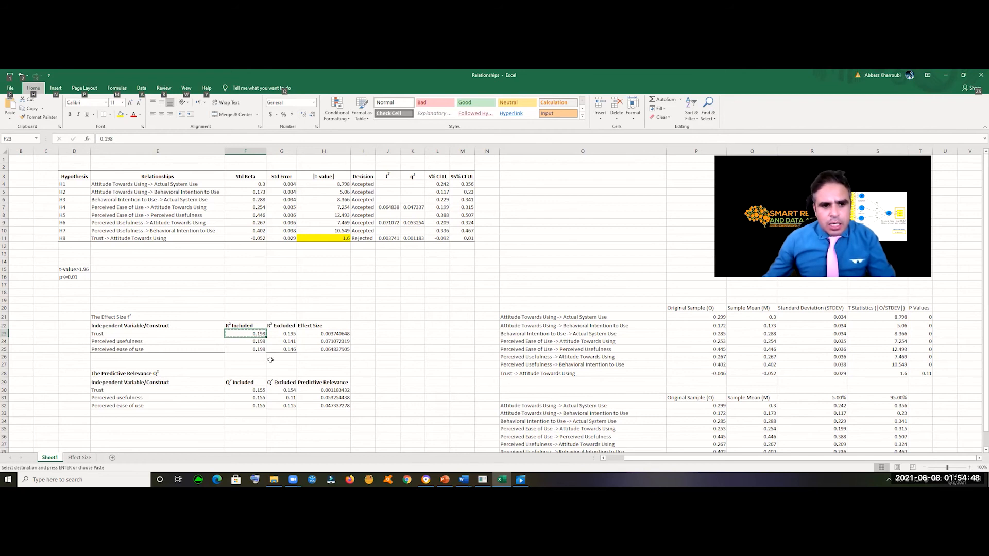
pyautogui.click(347, 335)
pyautogui.press('Down')
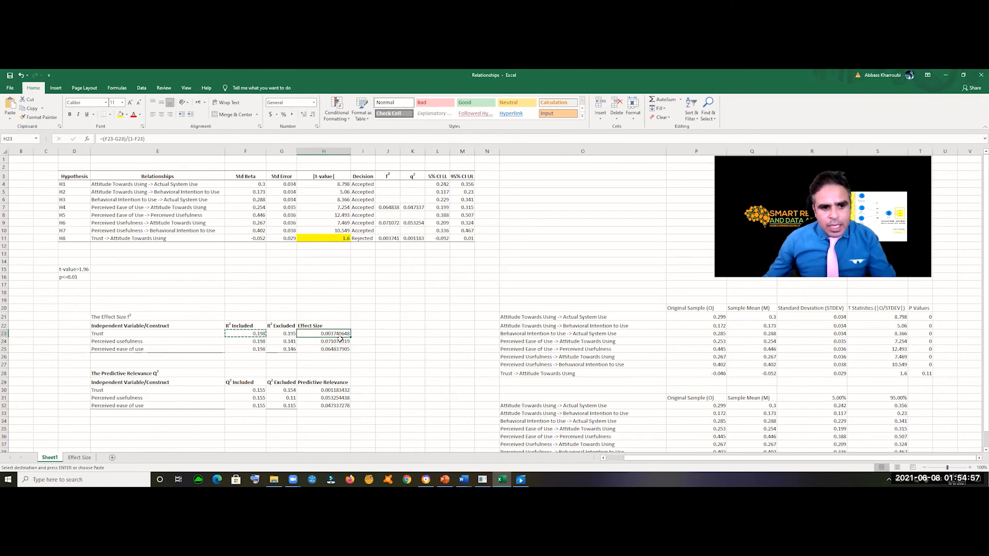
pyautogui.press('Down')
pyautogui.click(341, 334)
pyautogui.press('Down')
pyautogui.press('Down')
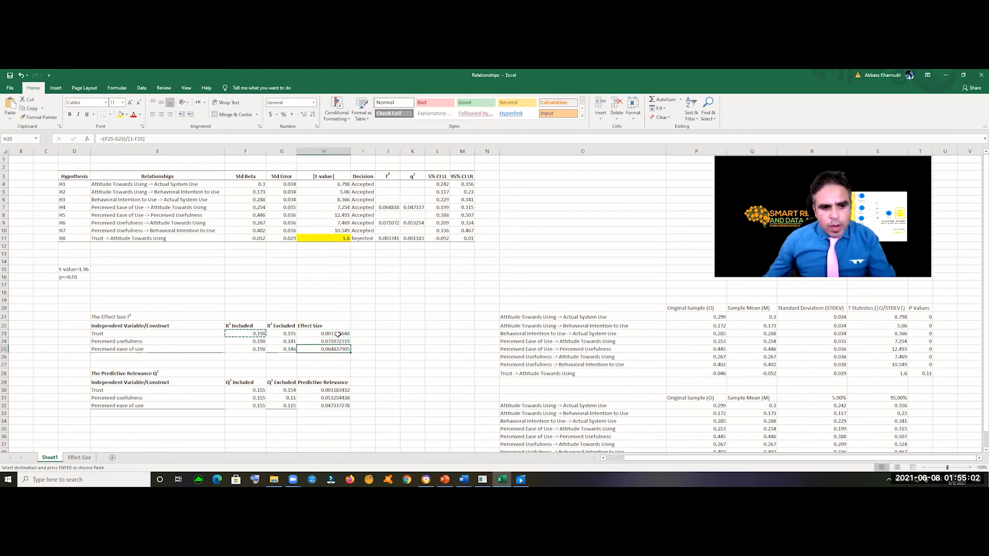
# Copy the Q² Included value of Trust, cell F30, and switch back to the Reporting results document in Word
pyautogui.click(258, 391)
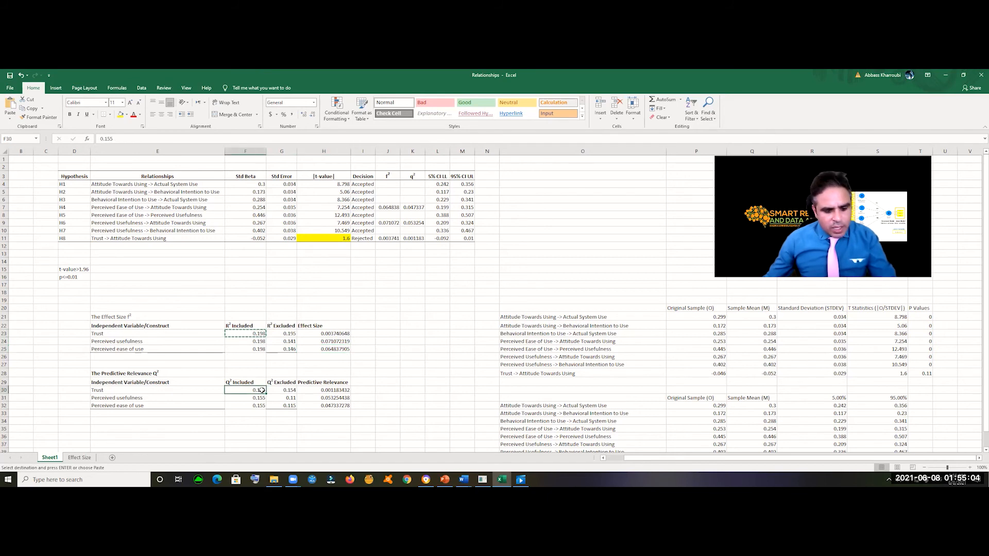
pyautogui.hotkey('ctrl', 'c')
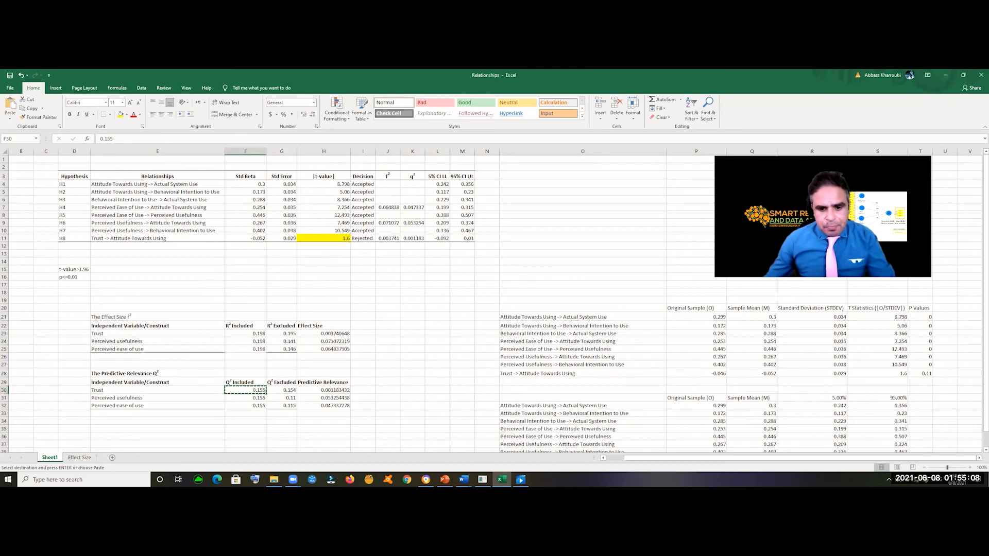
pyautogui.moveTo(483, 480)
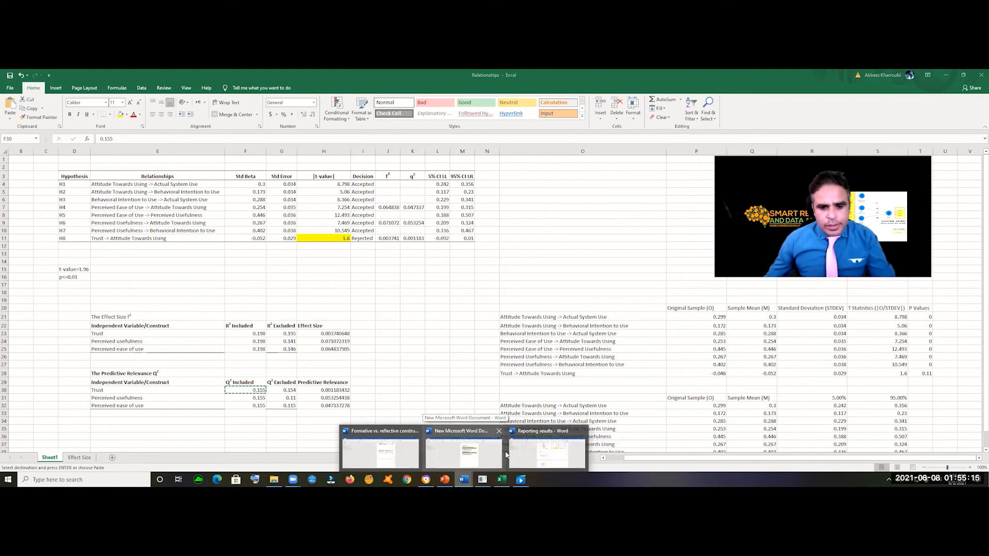
pyautogui.click(531, 448)
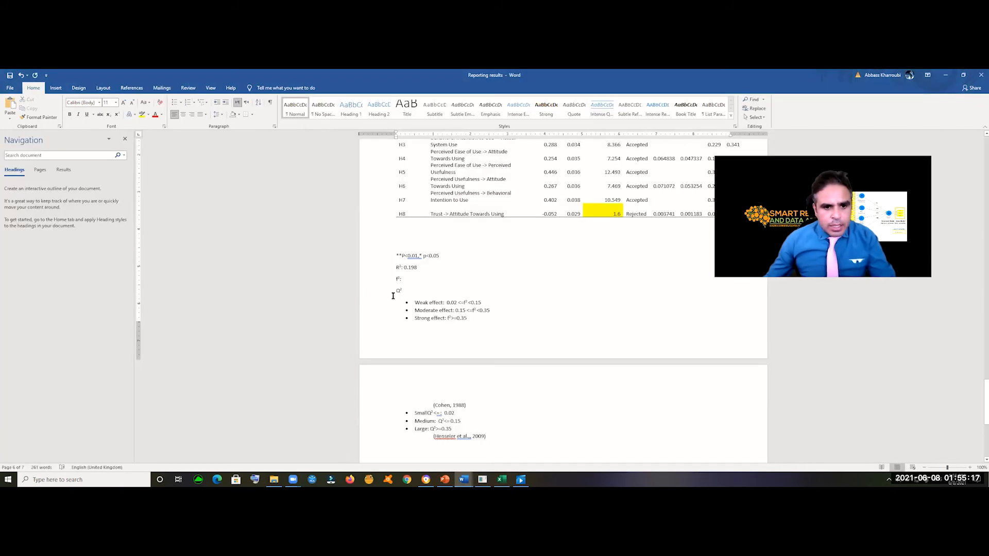
# Copy the value 0.198 from the R² note into the f² note
pyautogui.moveTo(417, 267); pyautogui.dragTo(404, 267)
pyautogui.rightClick(407, 269)
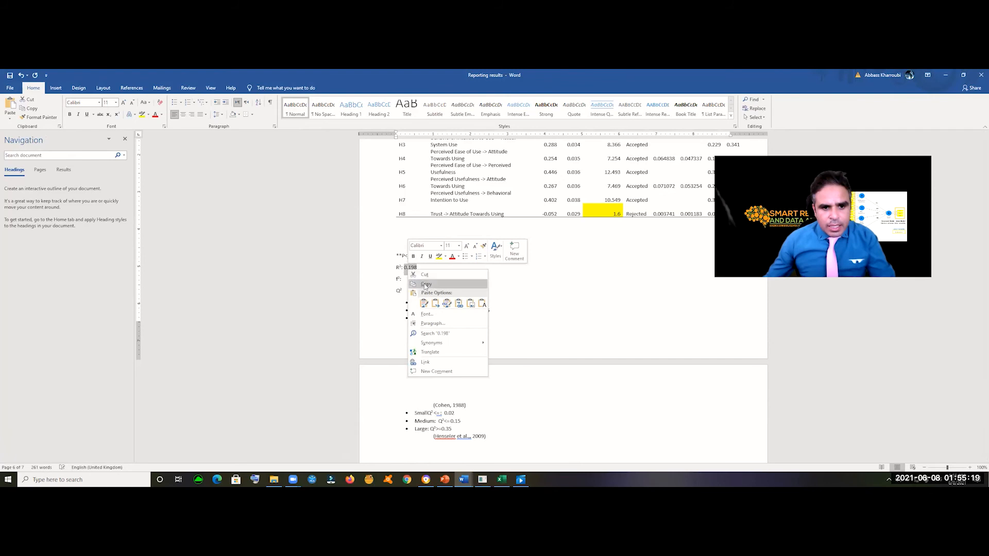
pyautogui.click(425, 283)
pyautogui.click(415, 279)
pyautogui.hotkey('ctrl', 'v')
# Complete the Q² note as "Q²: 0.155", with the colon and value in normal instead of superscript text
pyautogui.hotkey('alt', 'Tab')
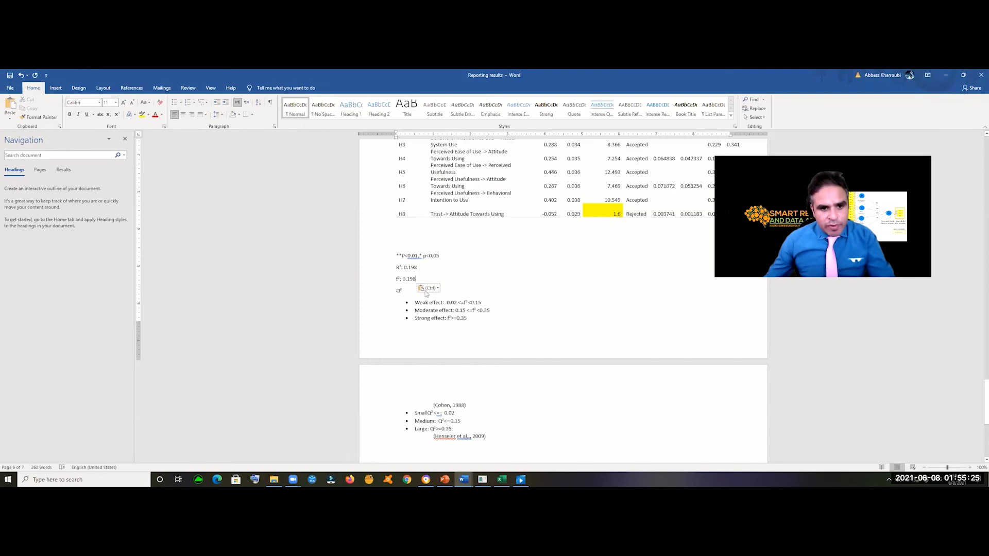
pyautogui.hotkey('alt', 'Tab')
pyautogui.click(409, 289)
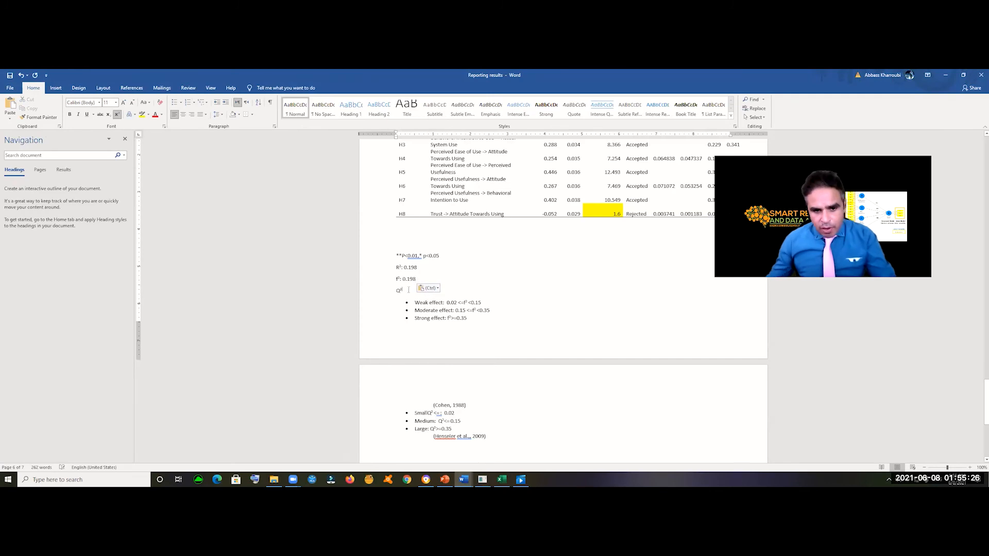
pyautogui.click(118, 115)
pyautogui.write('0.155')
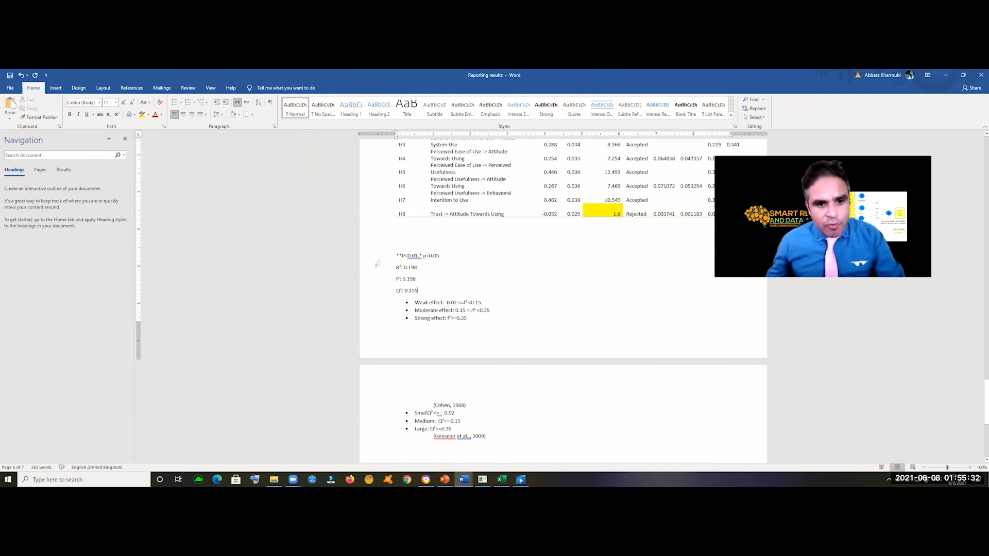
# Delete the value from the R² note below the table
pyautogui.doubleClick(411, 267)
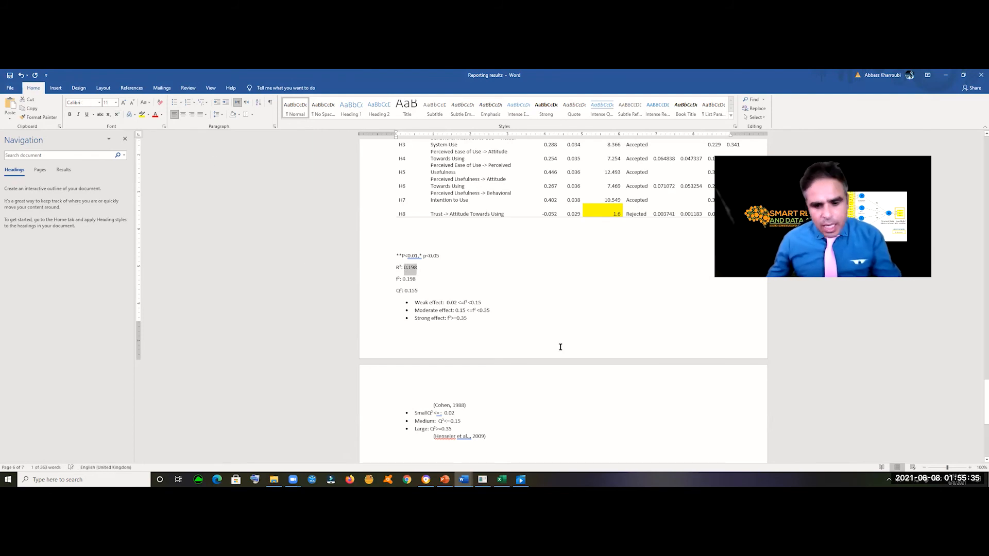
pyautogui.press('Delete')
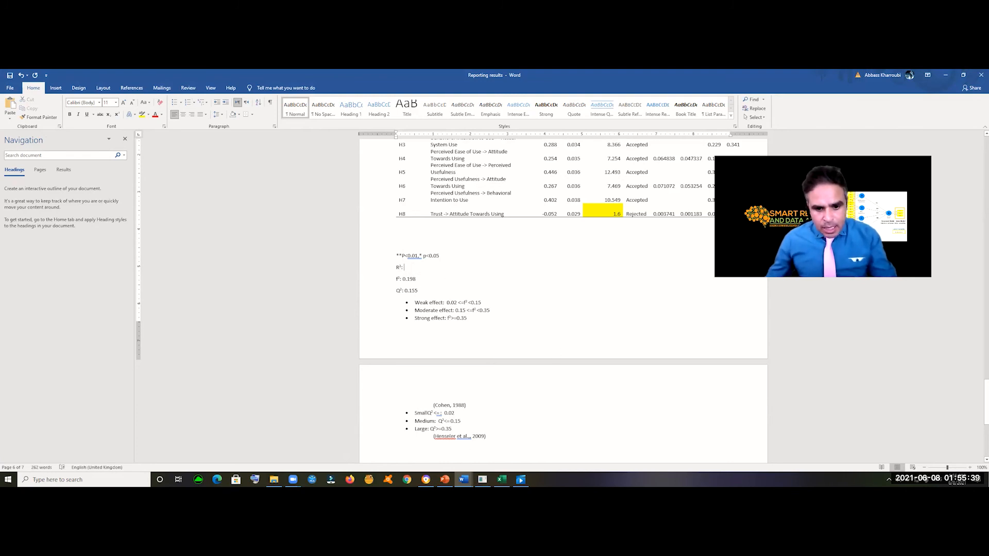
# Switch to SmartPLS, run the PLS Algorithm on the TAM model, and view the R² of Attitude Towards Using in the path diagram
pyautogui.hotkey('alt', 'Tab')
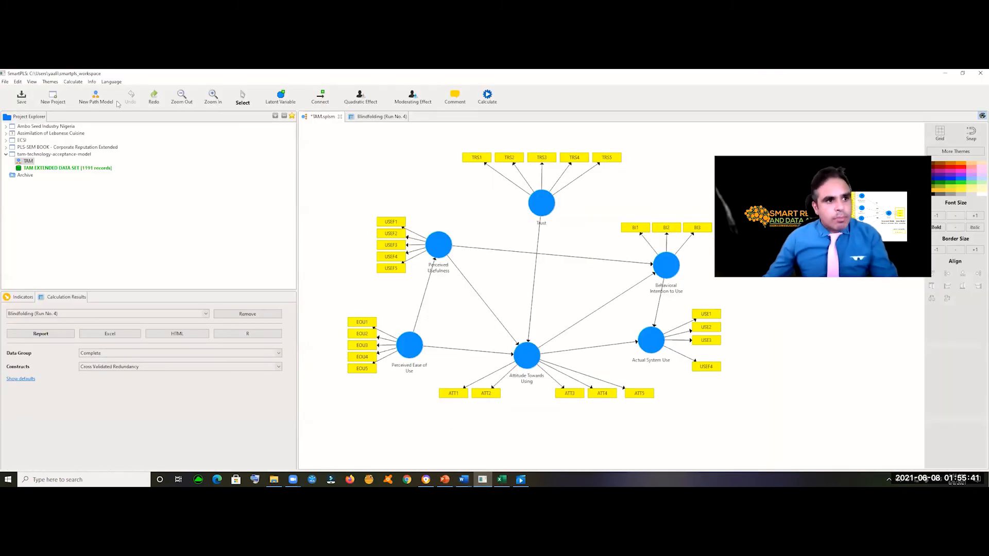
pyautogui.click(74, 82)
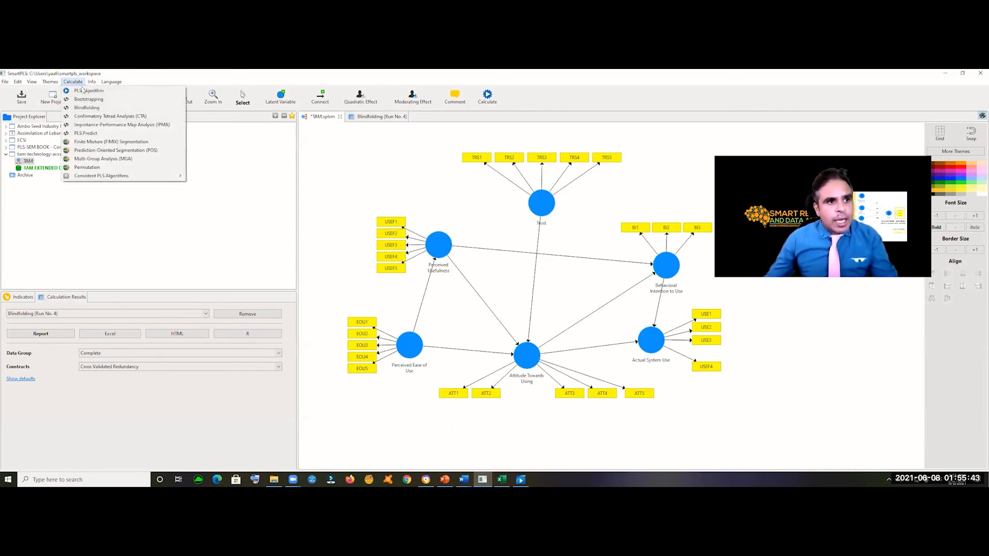
pyautogui.click(83, 91)
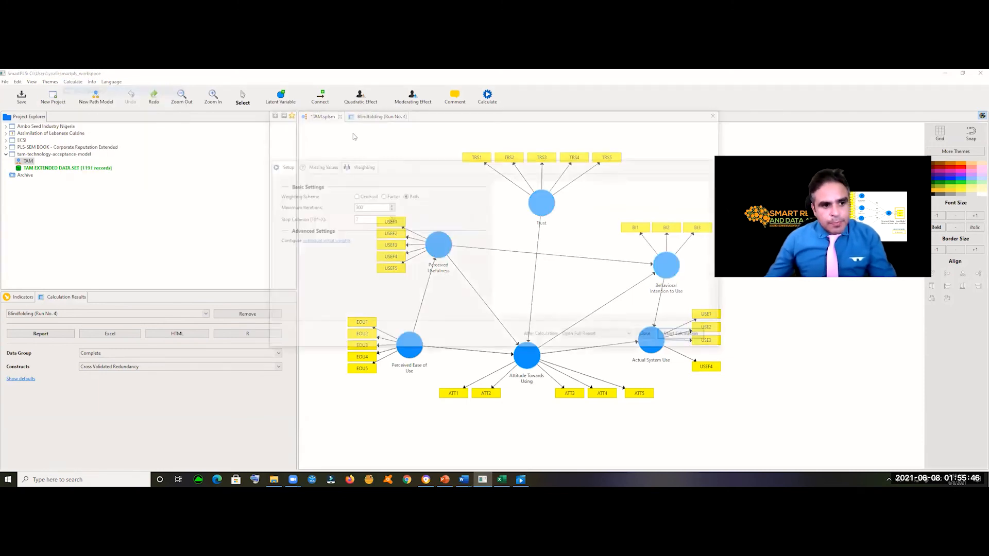
pyautogui.click(677, 337)
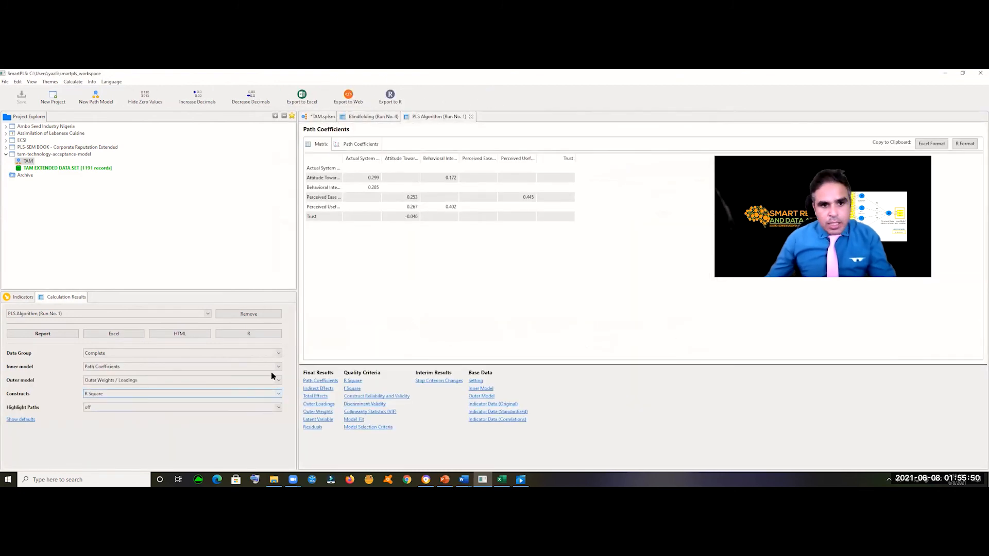
pyautogui.click(321, 117)
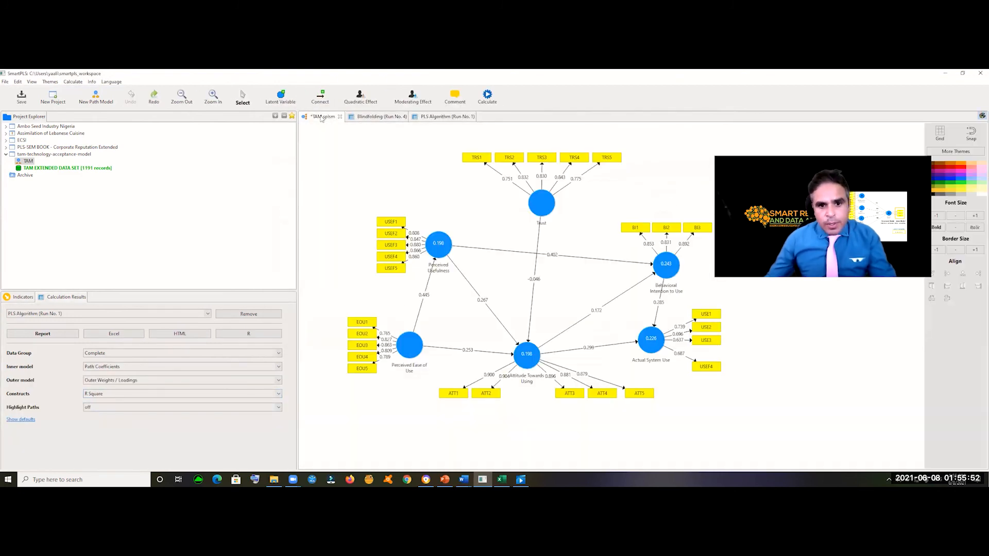
pyautogui.moveTo(533, 370)
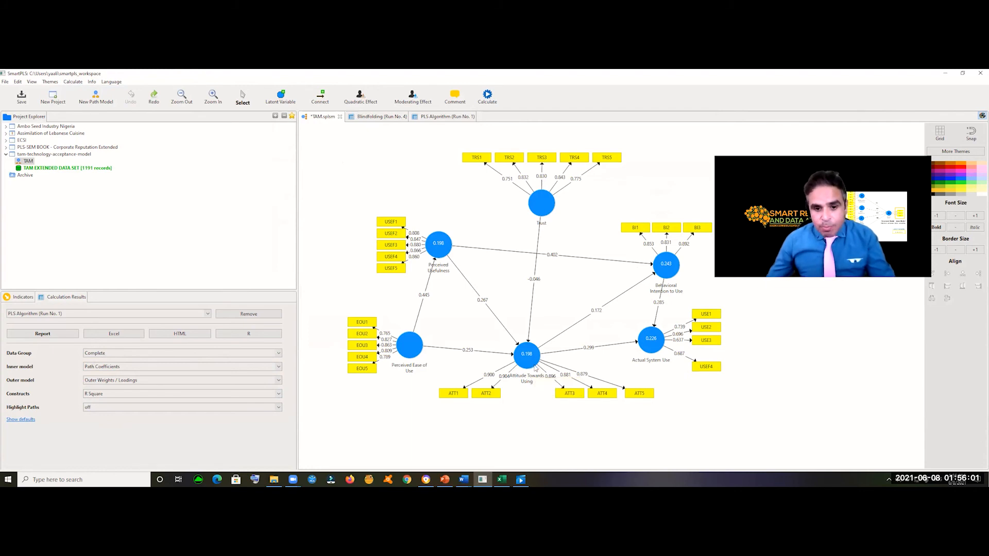
# Return to the Word document and move the value 0.198 from the f² note to the R² note
pyautogui.hotkey('alt', 'Tab')
pyautogui.moveTo(417, 276); pyautogui.dragTo(405, 276)
pyautogui.rightClick(407, 278)
pyautogui.click(425, 285)
pyautogui.click(414, 268)
pyautogui.hotkey('ctrl', 'v')
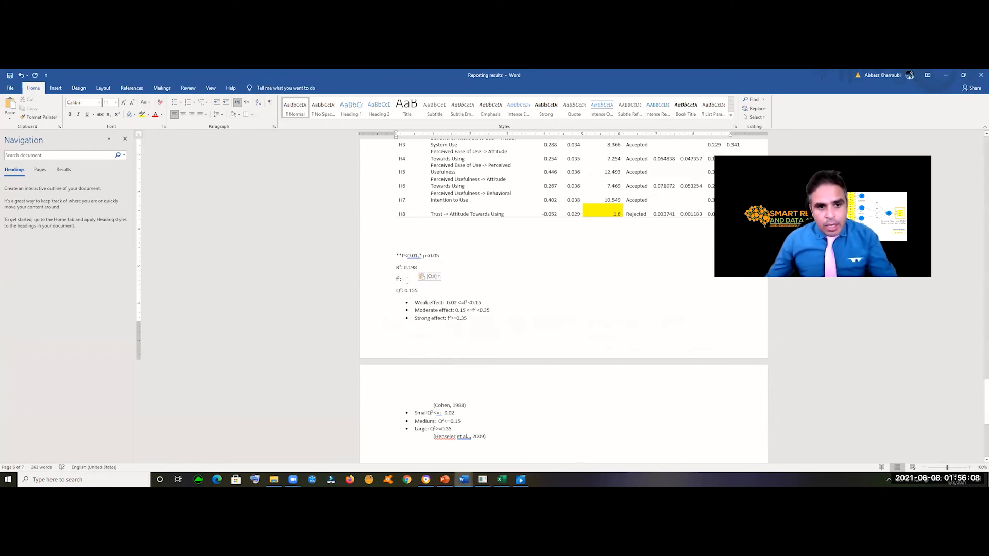
# Switch to the Relationships workbook in Excel and examine the three Effect Size values and the H4 row of the hypothesis table
pyautogui.hotkey('alt', 'Tab')
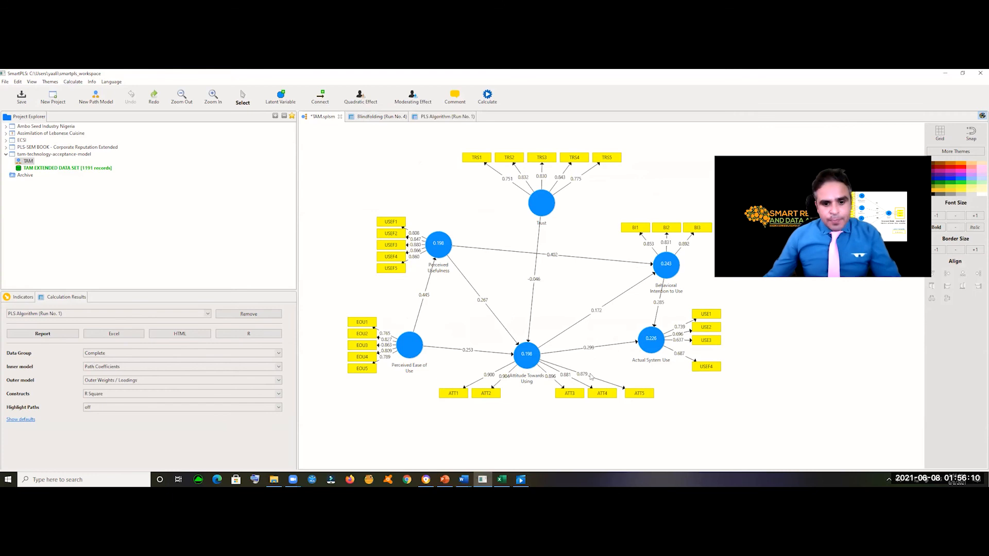
pyautogui.hotkey('alt', 'Tab')
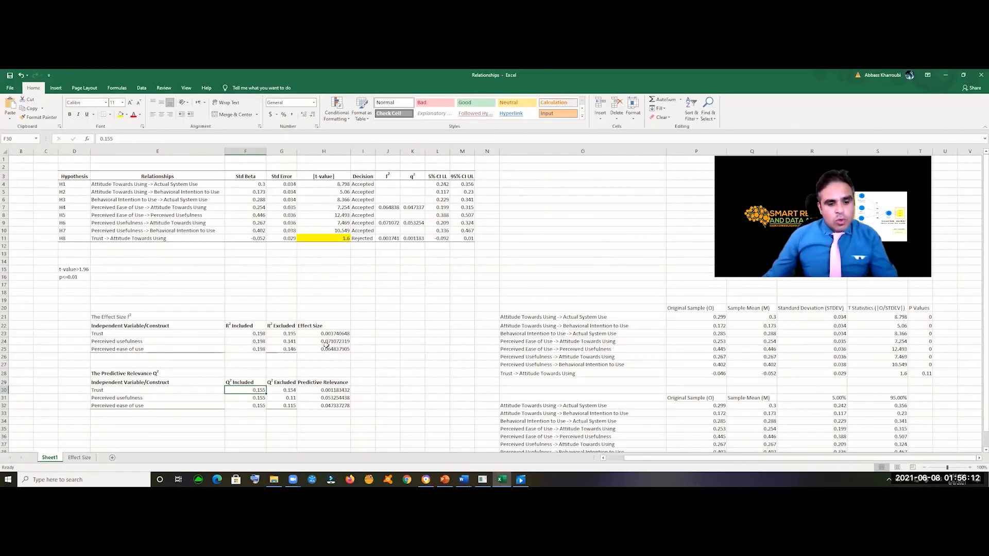
pyautogui.moveTo(337, 334); pyautogui.dragTo(339, 351)
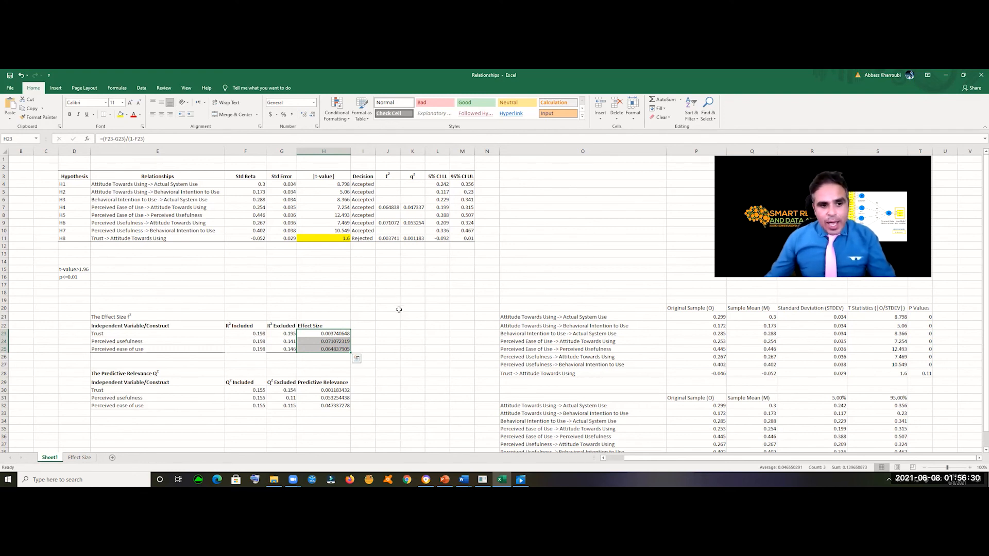
pyautogui.click(386, 328)
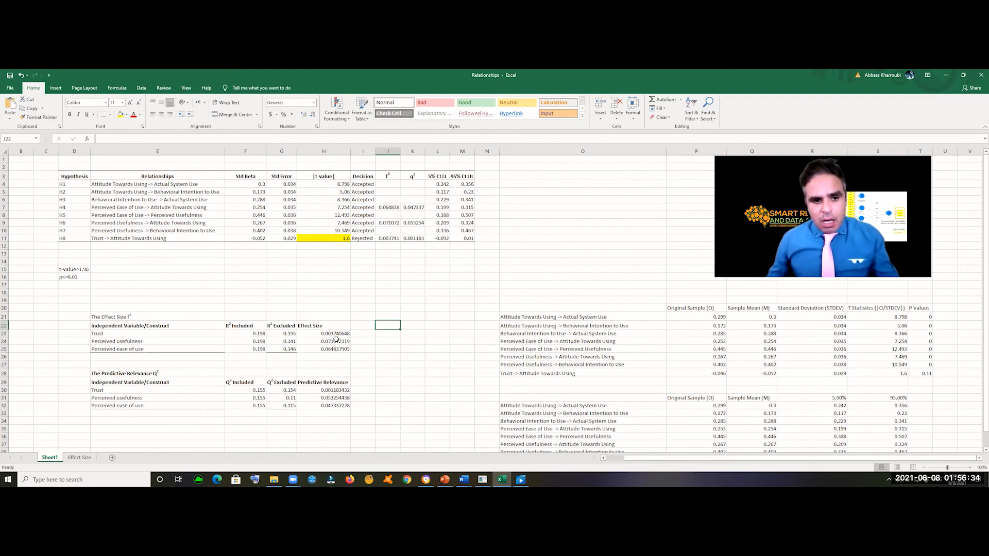
pyautogui.moveTo(336, 335); pyautogui.dragTo(360, 338)
pyautogui.click(424, 340)
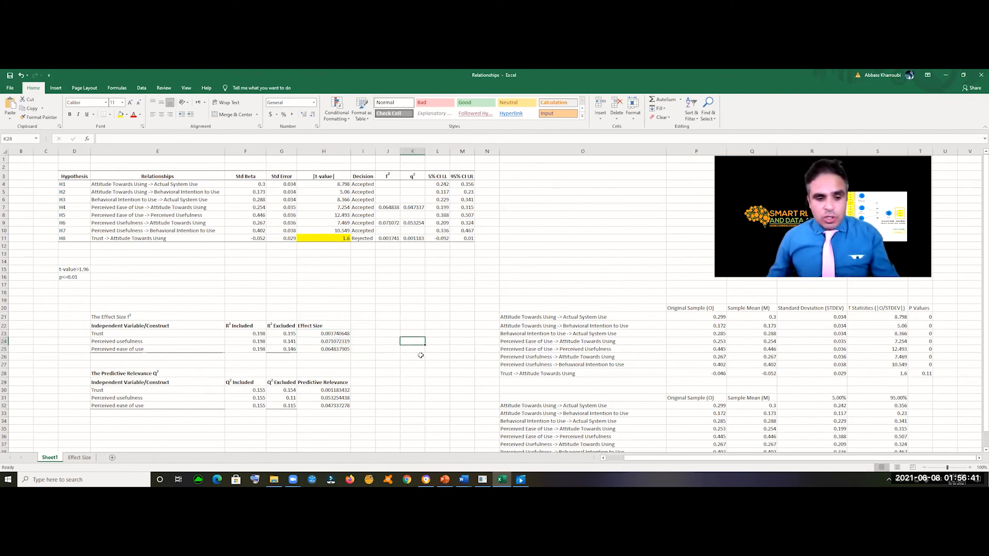
pyautogui.scroll(-2, 421, 355)
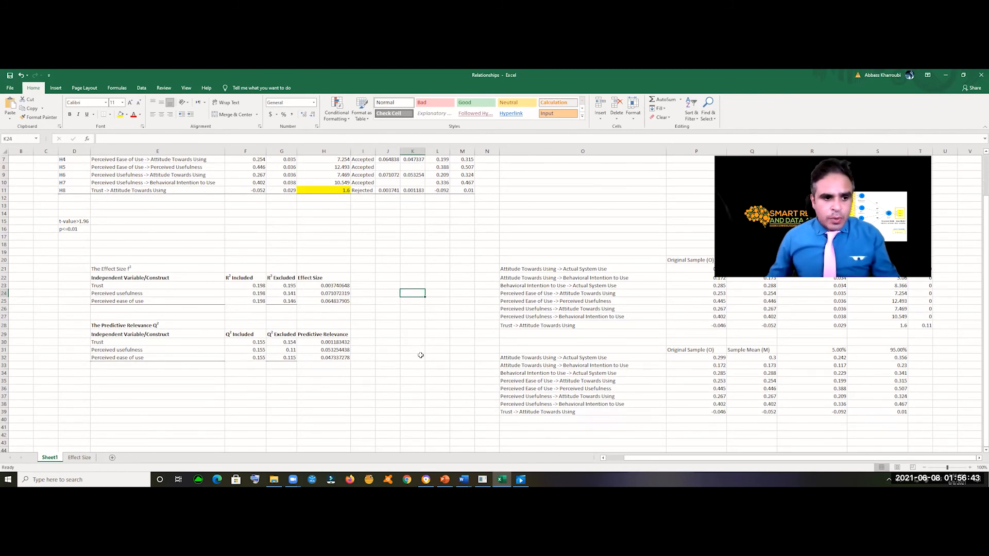
pyautogui.scroll(1, 421, 355)
pyautogui.scroll(1, 436, 364)
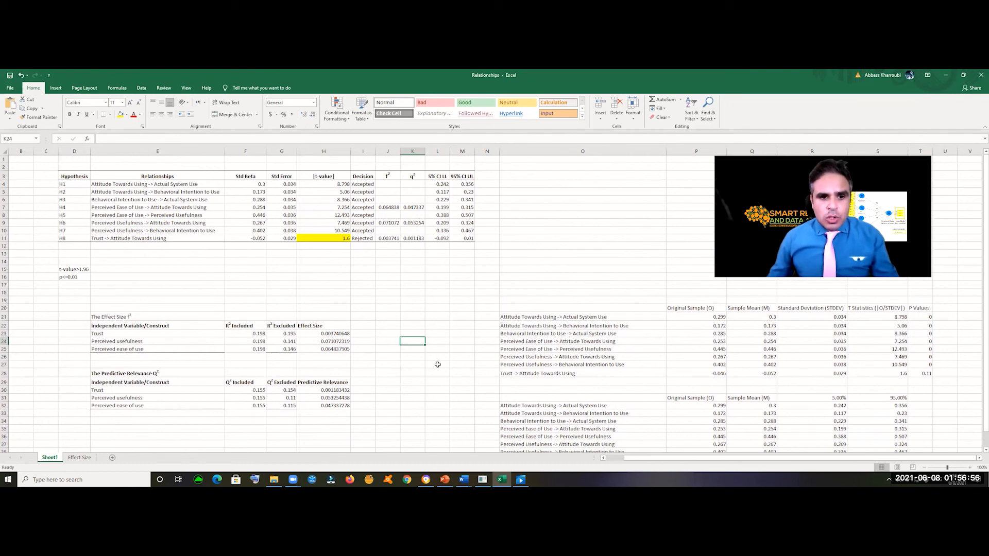
pyautogui.moveTo(387, 208); pyautogui.dragTo(168, 206)
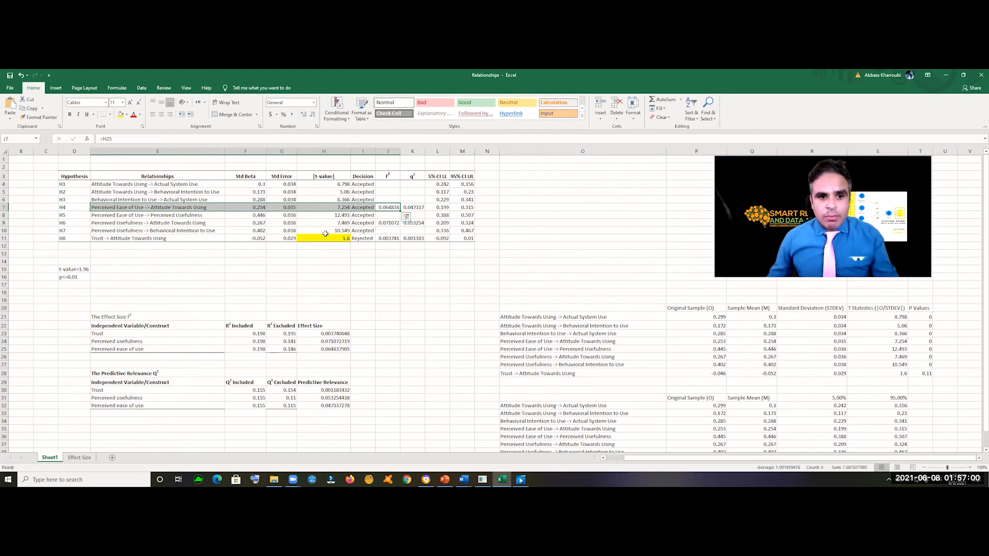
# Examine the three Effect Size values in the Relationships workbook and look at the PLS Algorithm path diagram in SmartPLS
pyautogui.click(438, 284)
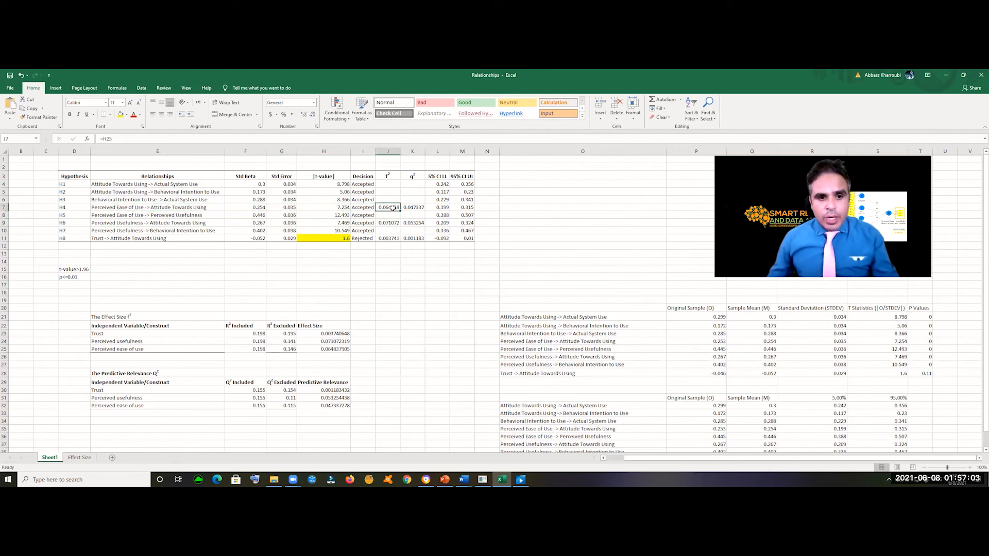
pyautogui.moveTo(334, 334); pyautogui.dragTo(334, 350)
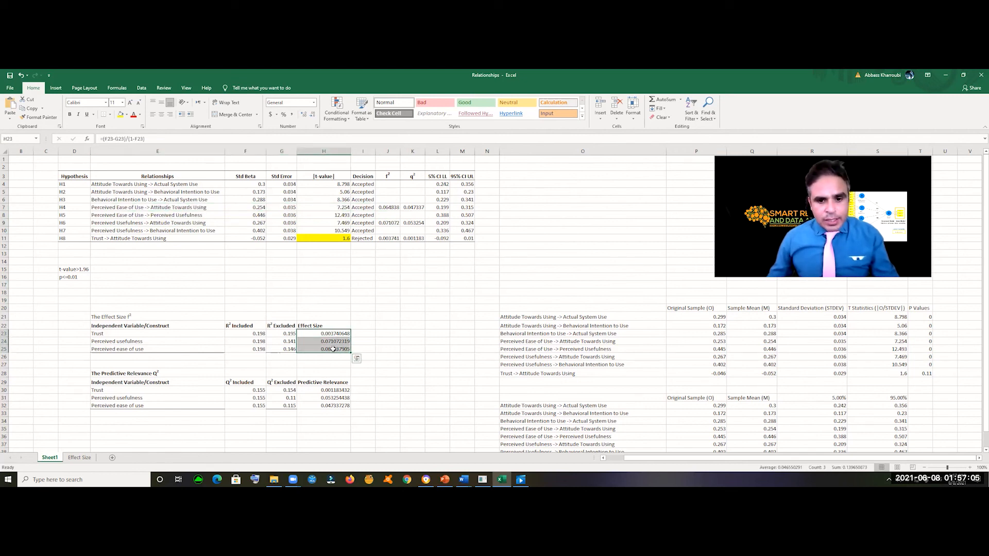
pyautogui.hotkey('alt', 'Tab')
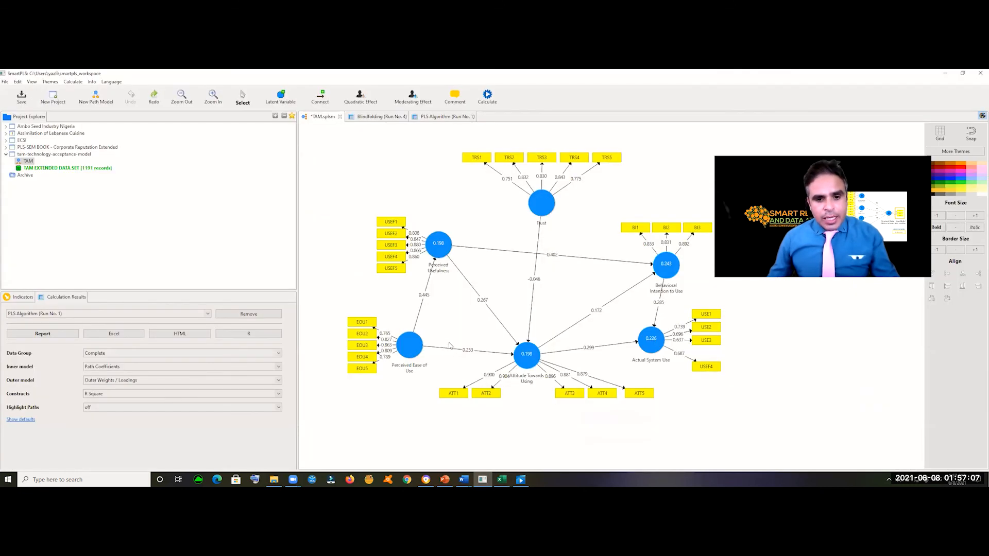
pyautogui.hotkey('alt', 'Tab')
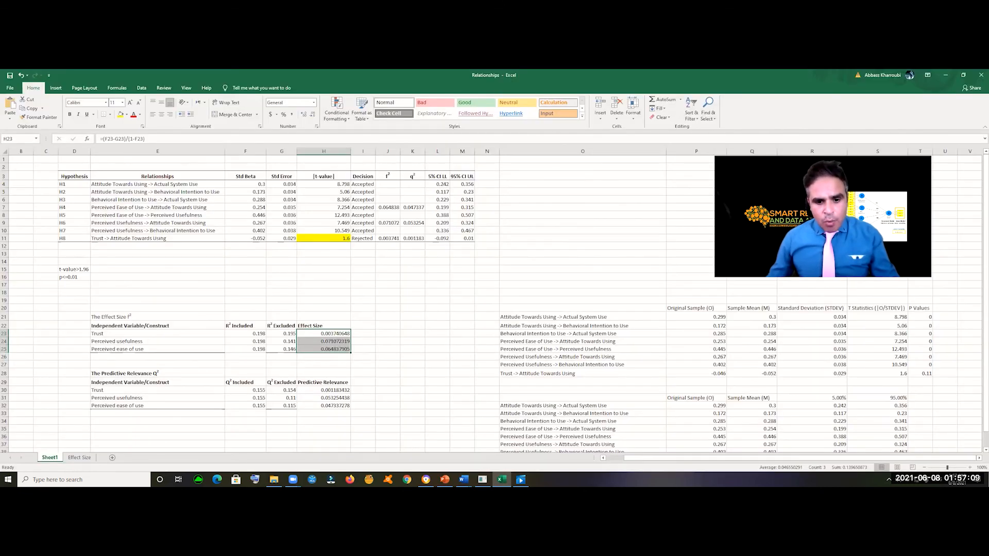
# Switch to the Reporting results document in Word and review the R², f² and Q² notes below the hypothesis table
pyautogui.click(463, 480)
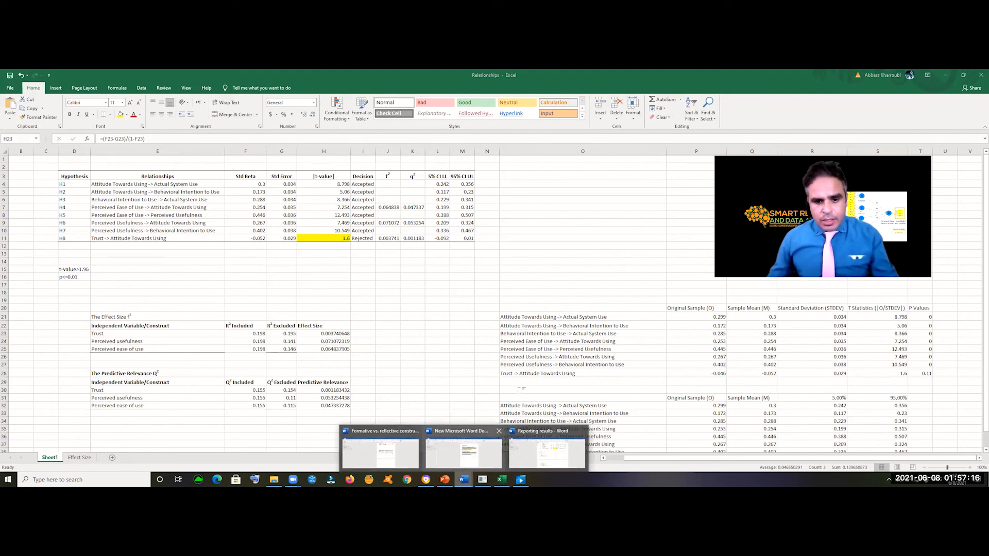
pyautogui.hotkey('alt', 'Tab')
pyautogui.click(463, 479)
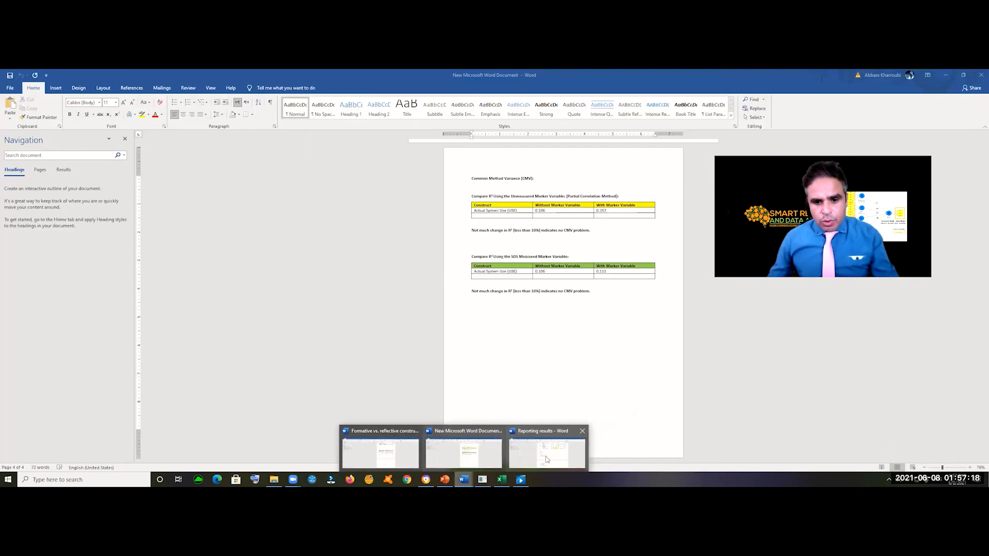
pyautogui.click(530, 457)
pyautogui.scroll(3, 424, 317)
pyautogui.click(423, 314)
pyautogui.scroll(-6, 443, 340)
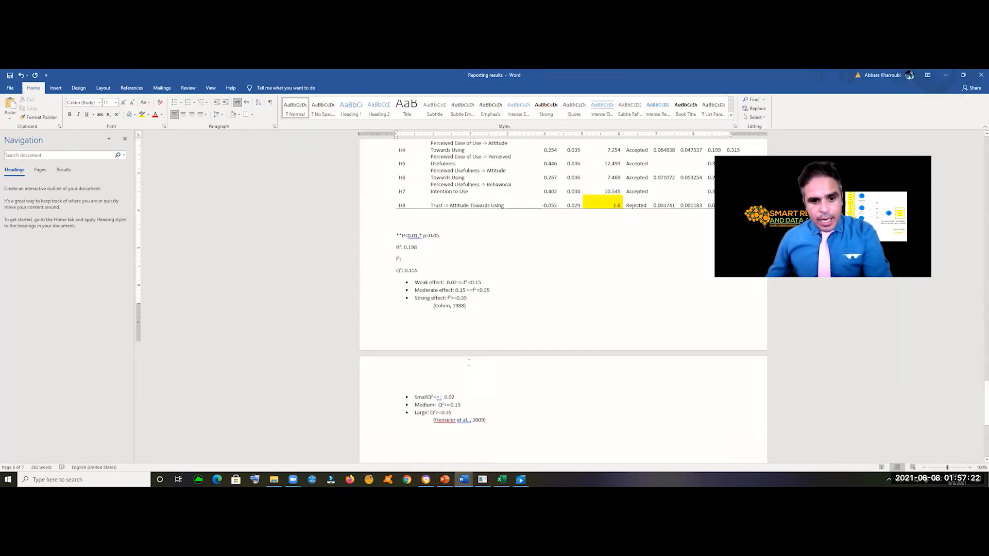
# Review the Cohen, 1988 effect thresholds and insert a colon after "Small" in the Q² threshold list
pyautogui.scroll(3, 469, 365)
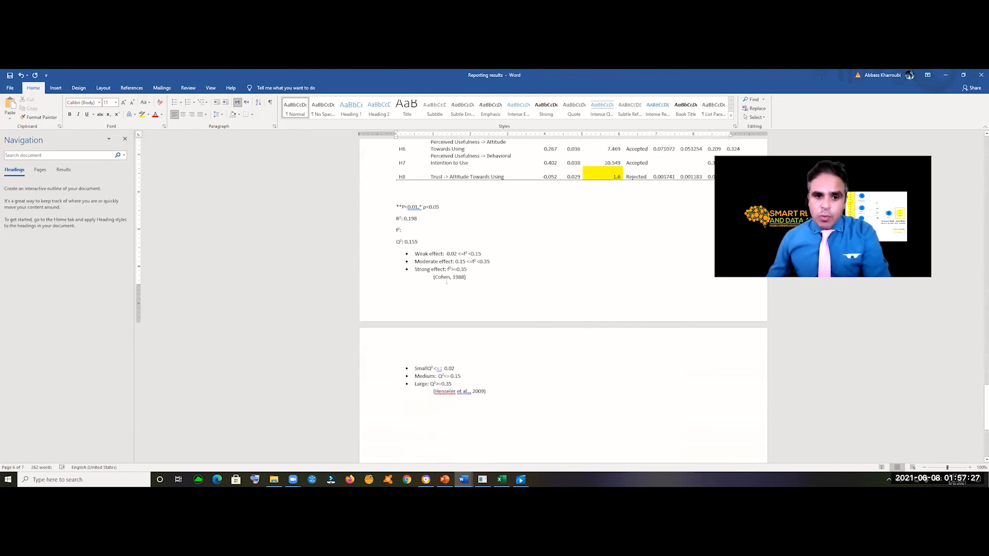
pyautogui.moveTo(417, 280); pyautogui.dragTo(477, 282)
pyautogui.click(544, 316)
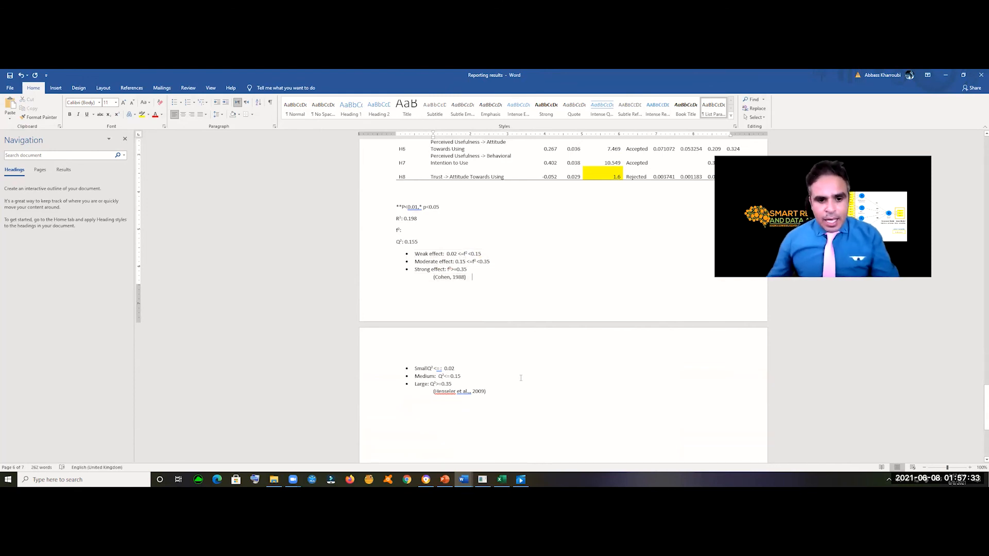
pyautogui.click(428, 367)
pyautogui.write(':')
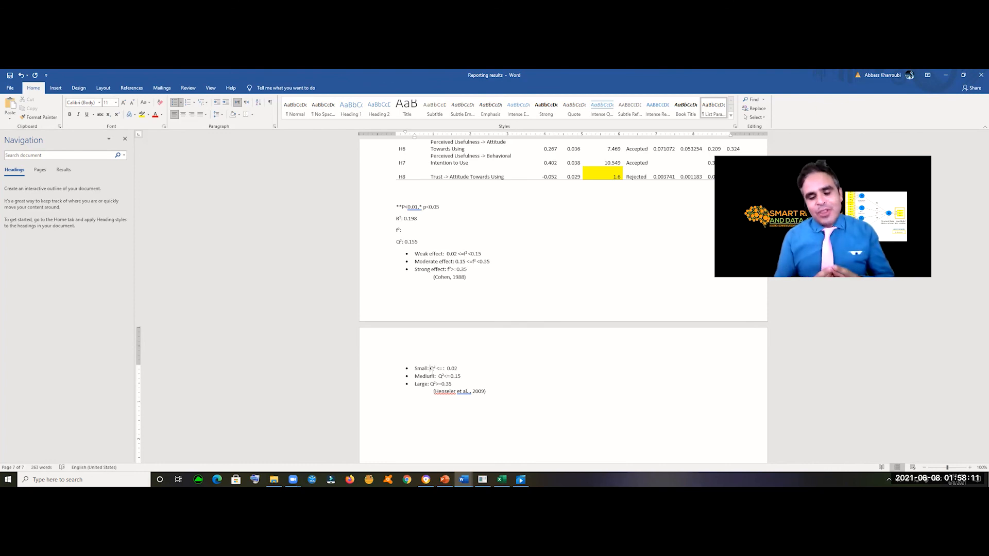
# Switch to the Video #16 presentation in PowerPoint and advance its slide show to the Conclusion slide
pyautogui.click(444, 480)
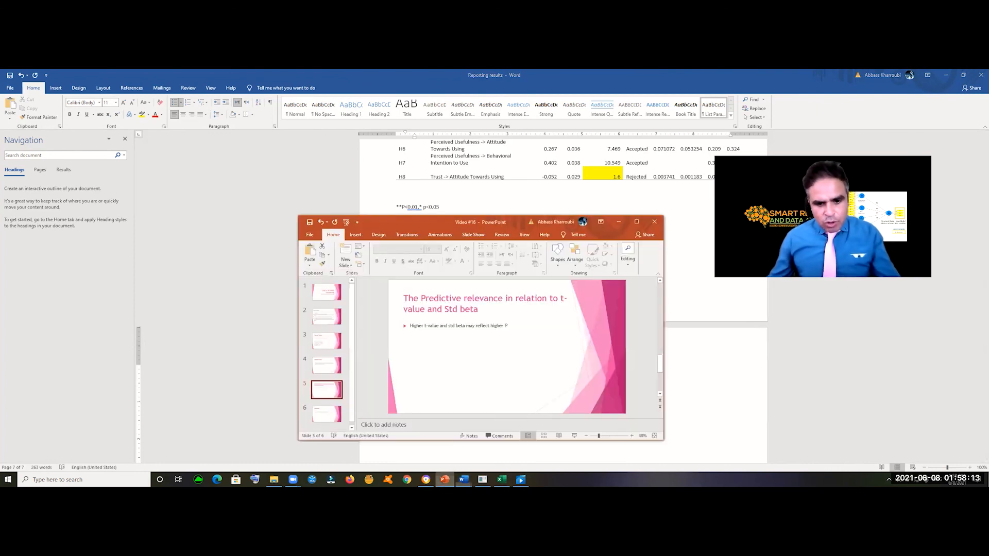
pyautogui.click(637, 222)
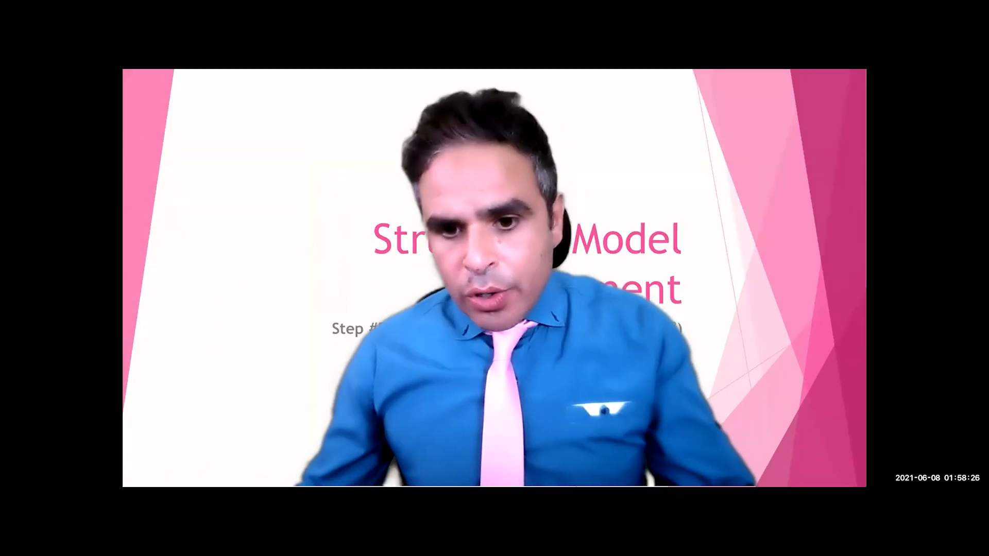
pyautogui.press('Right')
pyautogui.press('Right')
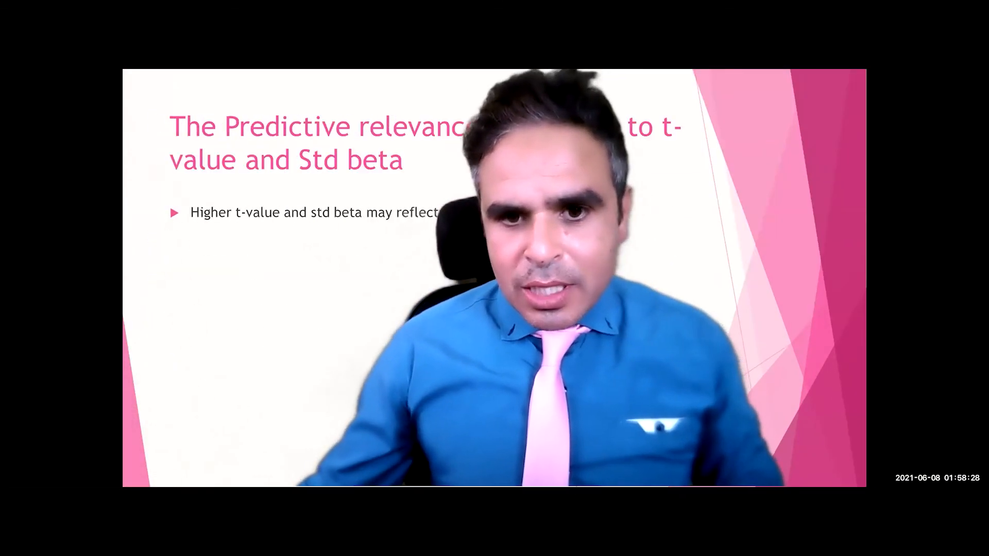
pyautogui.press('Right')
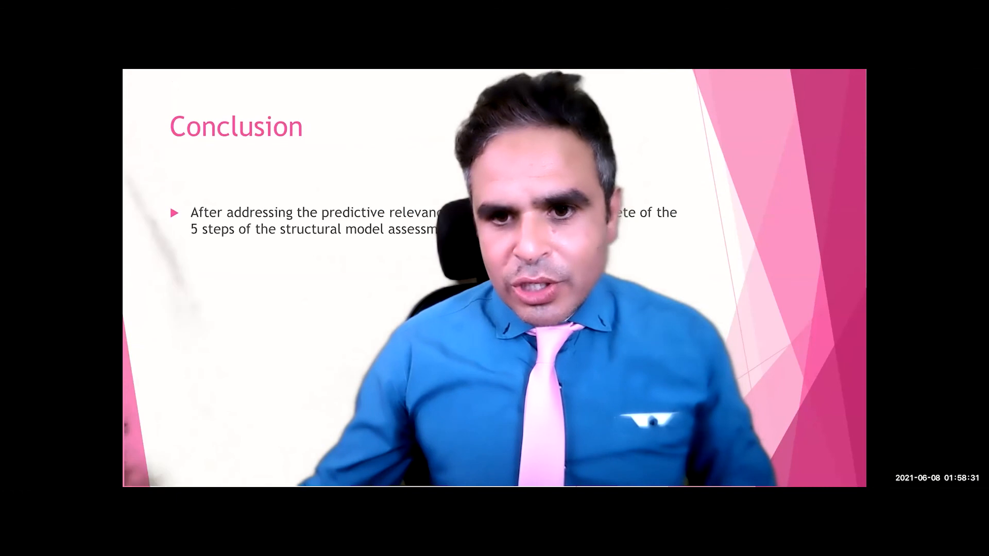